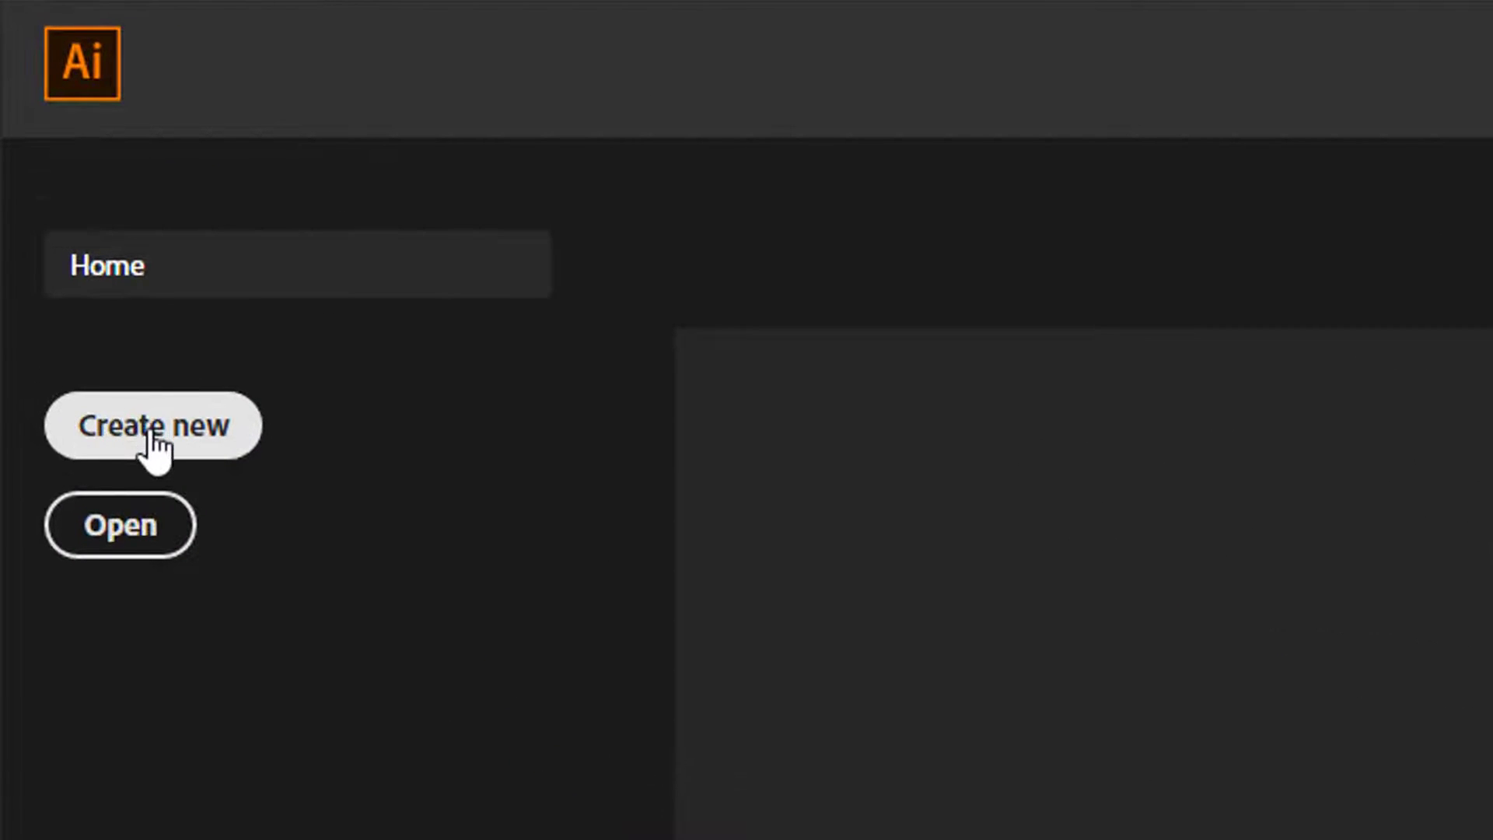
Create a new A4 document with rulers shown and measured in inches.
key("ctrl+n")
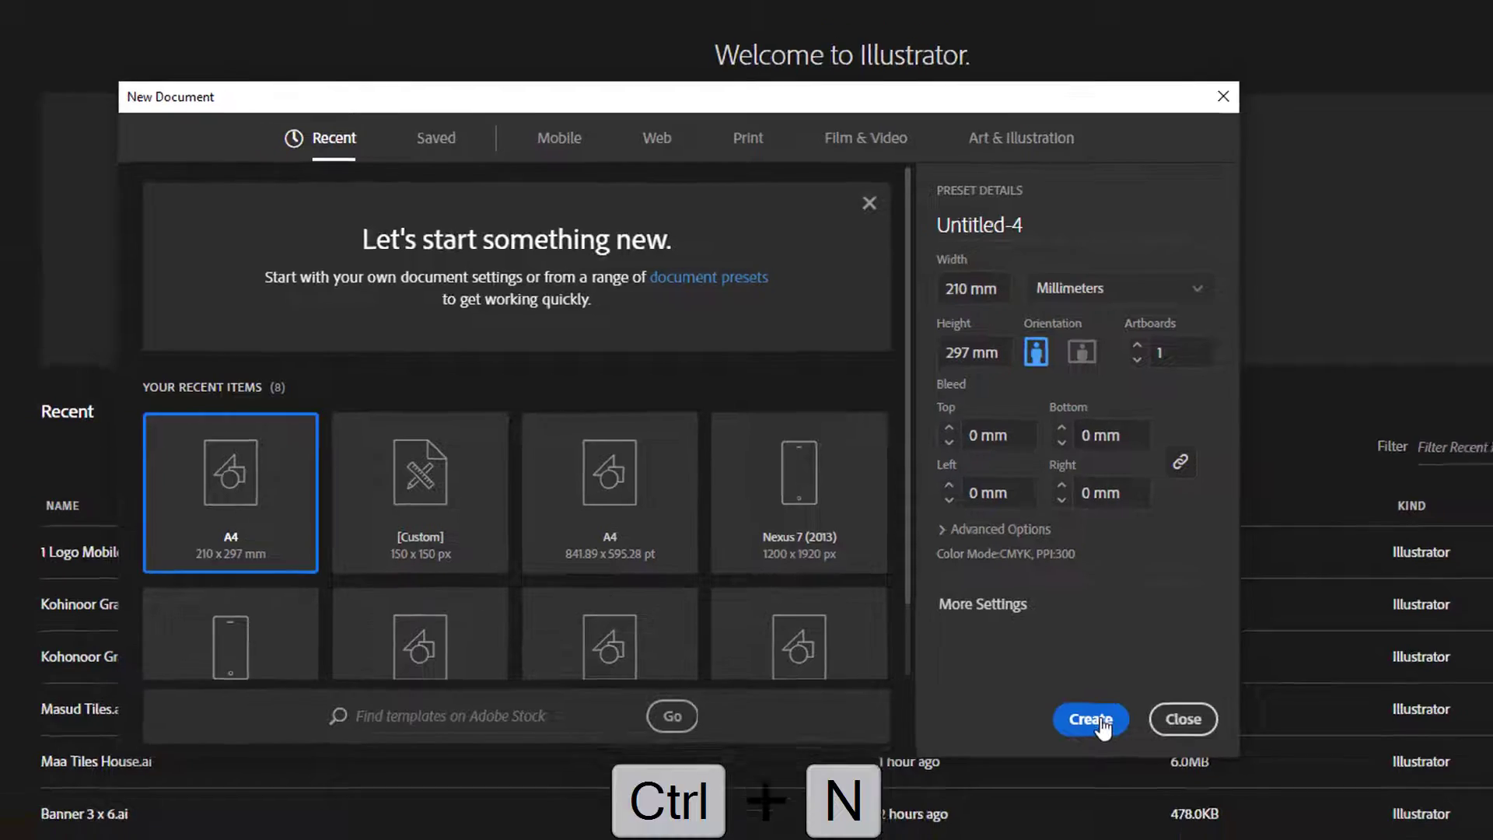
left_click(1101, 722)
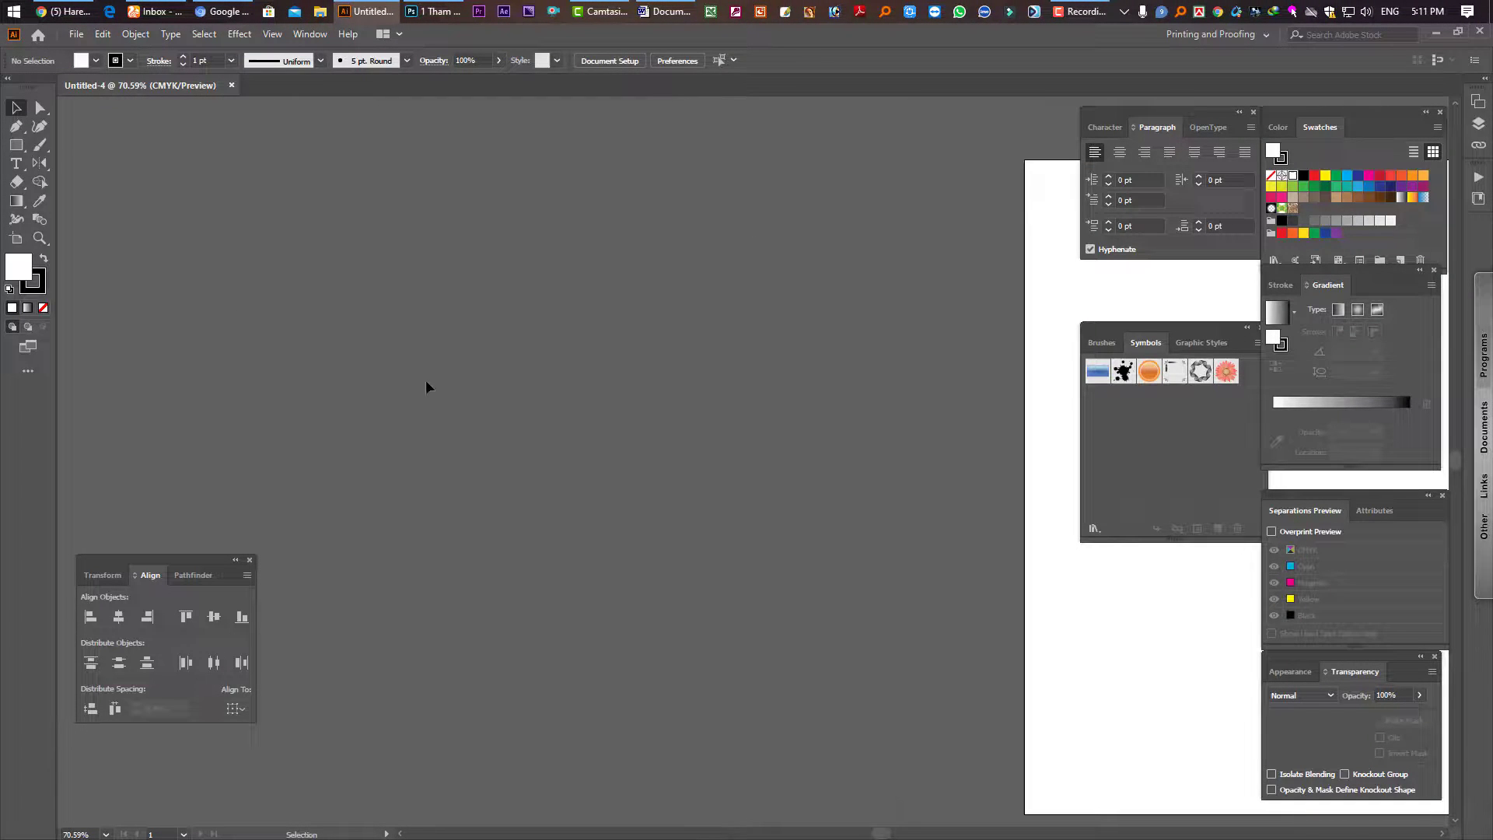
key("ctrl+r")
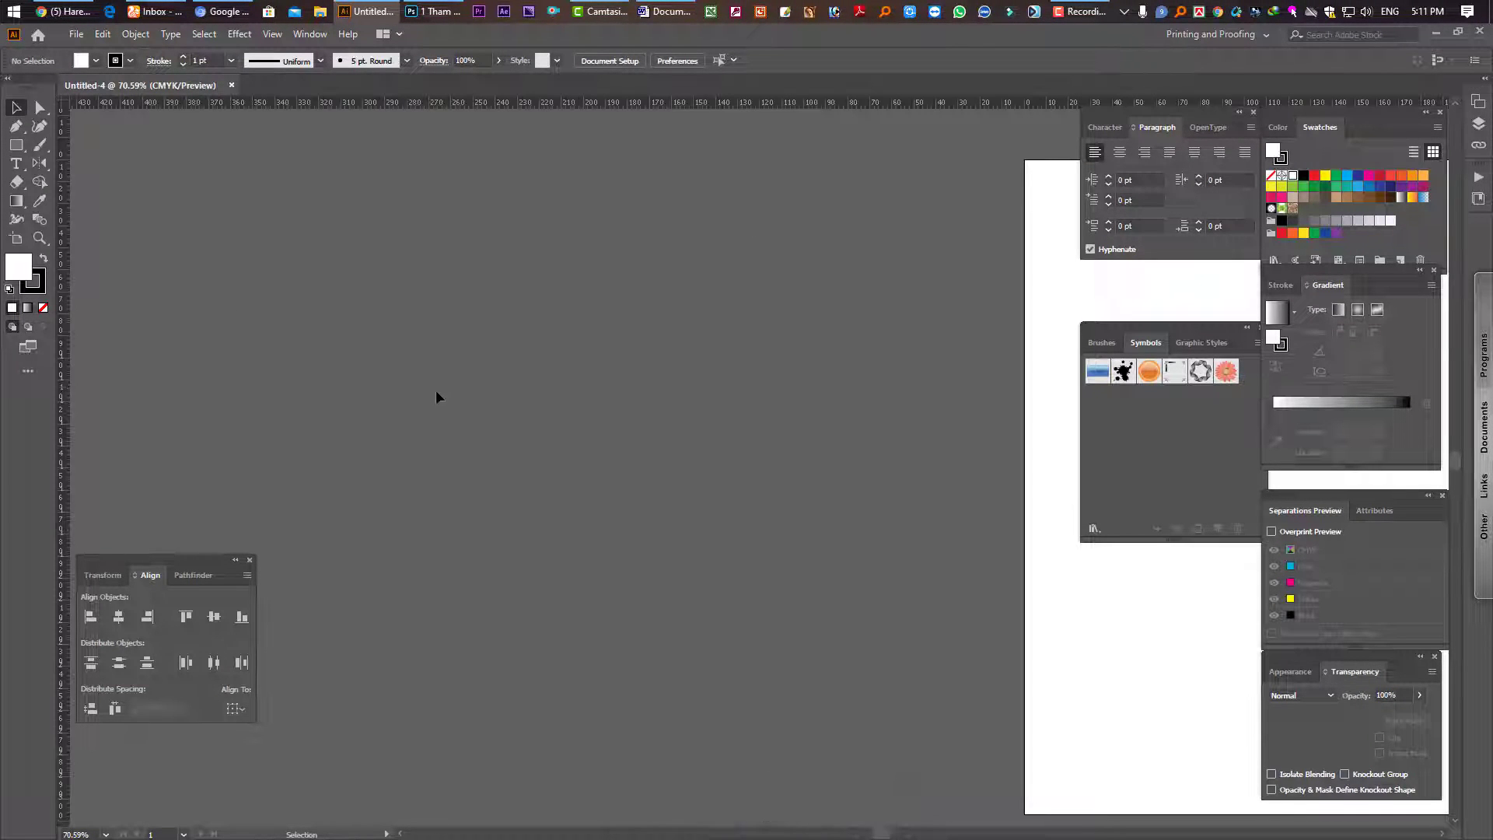
right_click(661, 105)
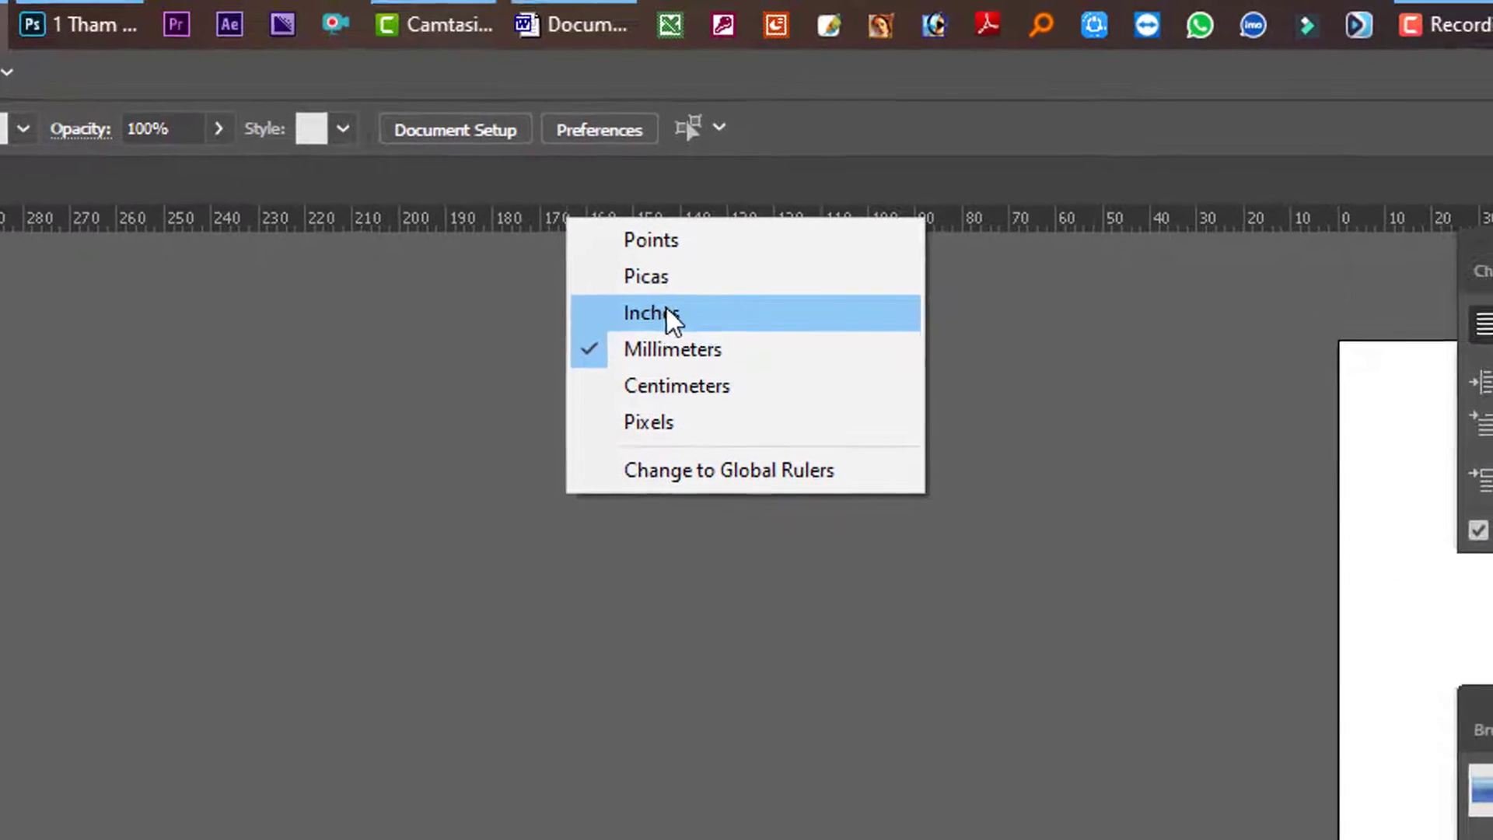
left_click(700, 148)
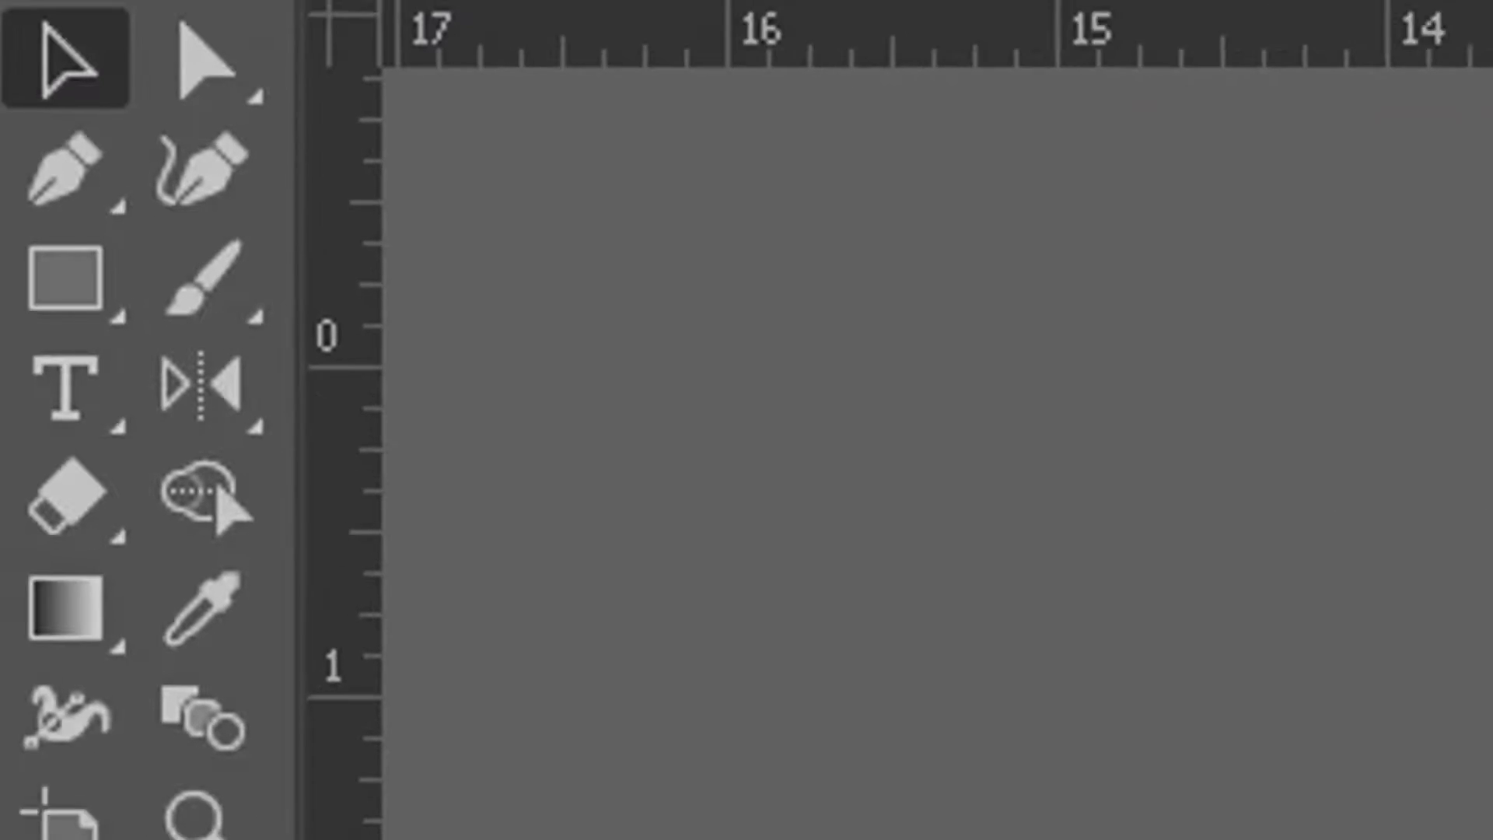
Draw a white rectangle of 3.25 × 2 inches as the card base.
left_click(130, 298)
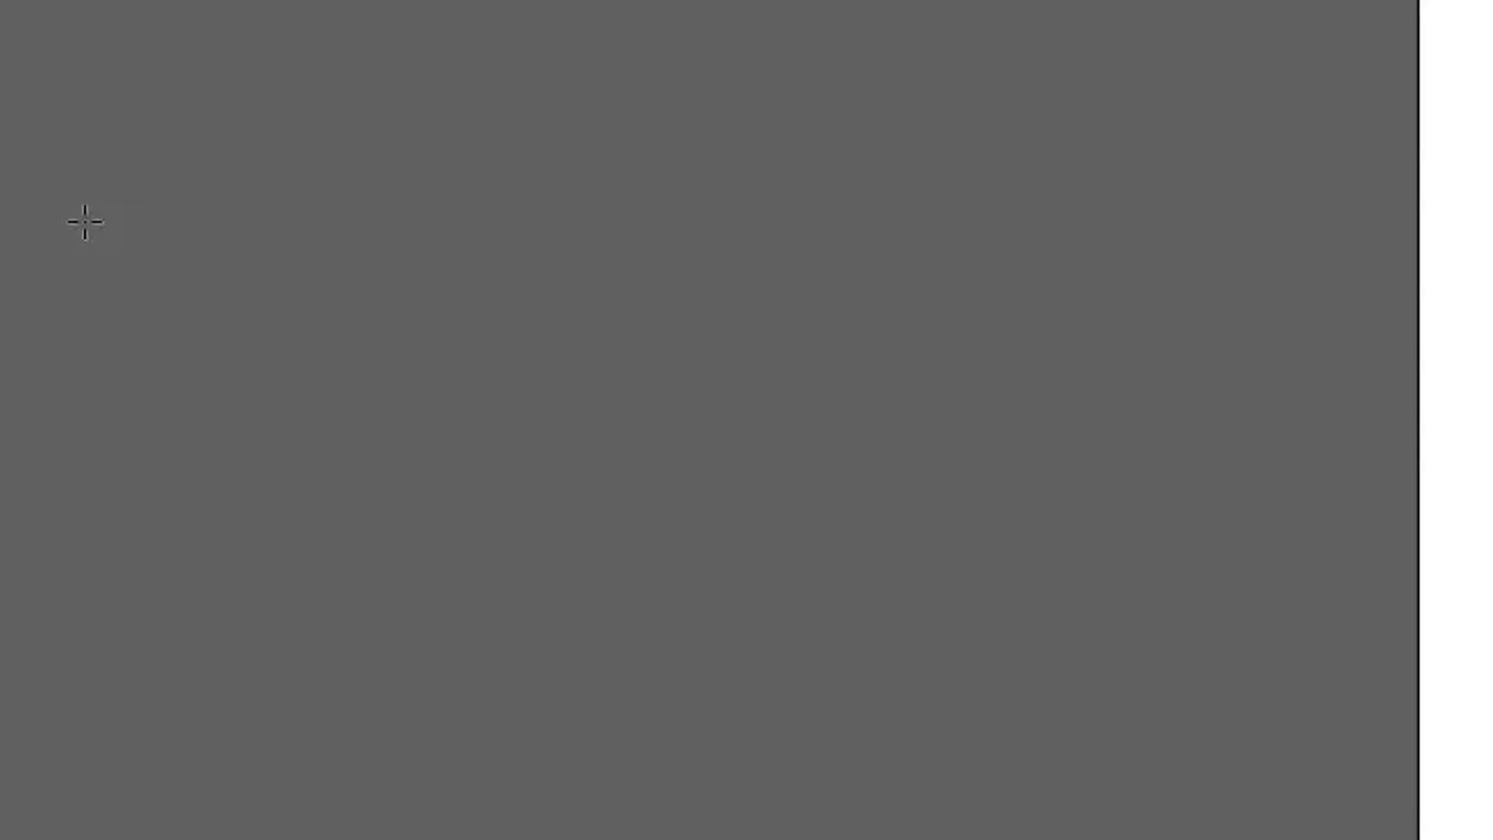
left_click(84, 222)
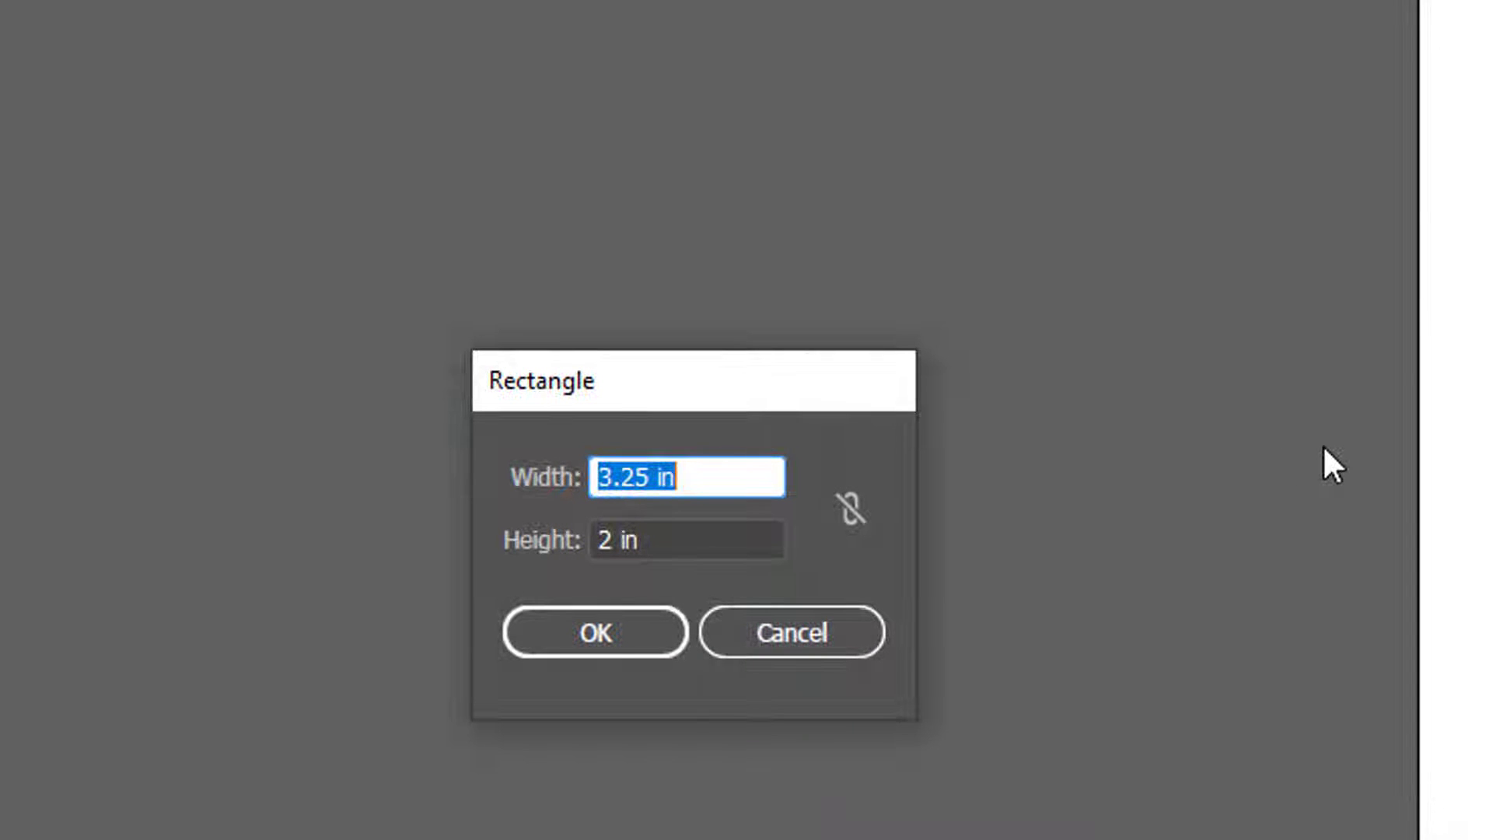
type("3.")
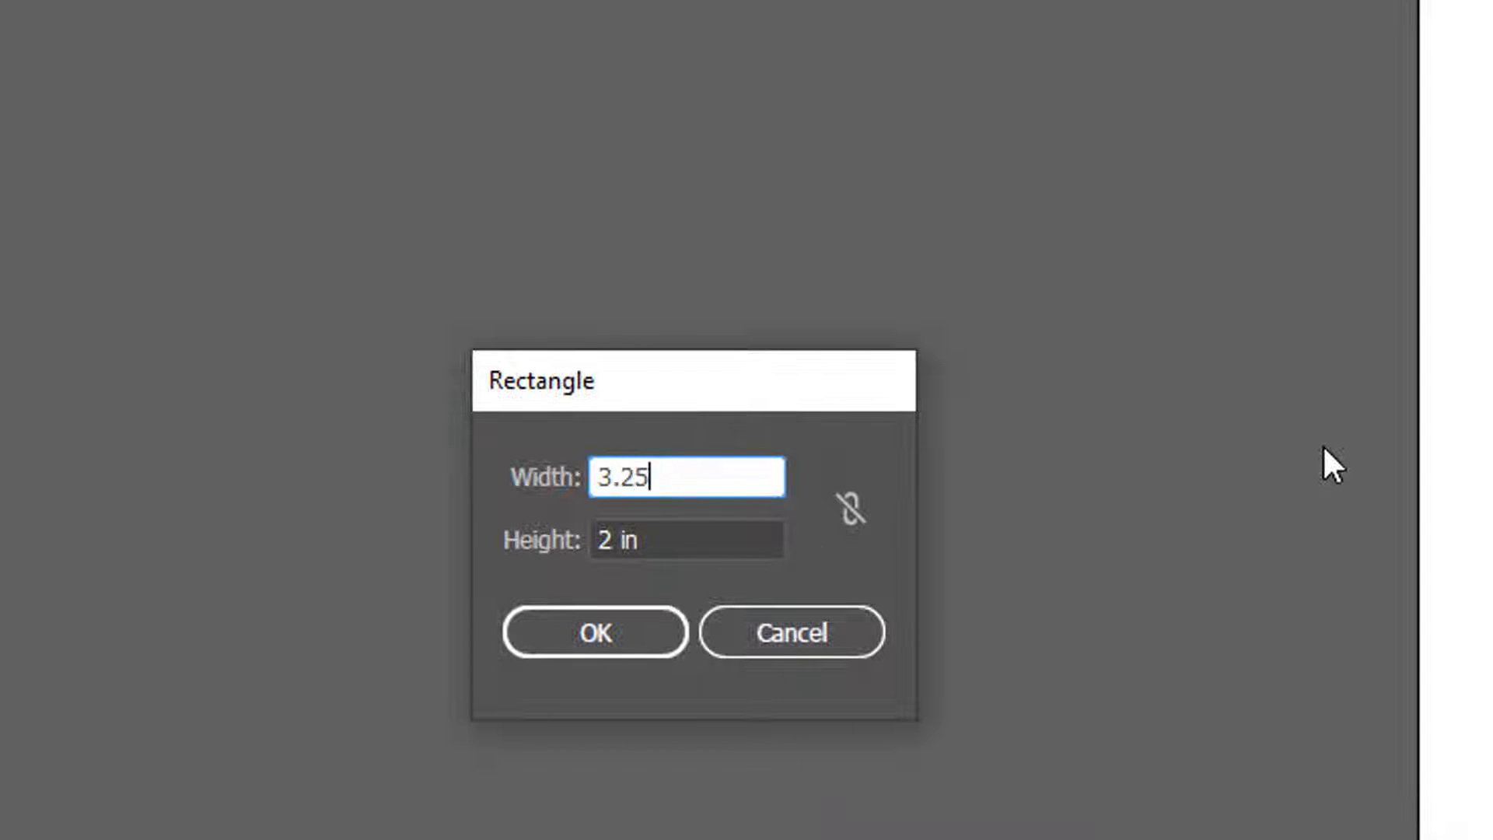
key("Tab")
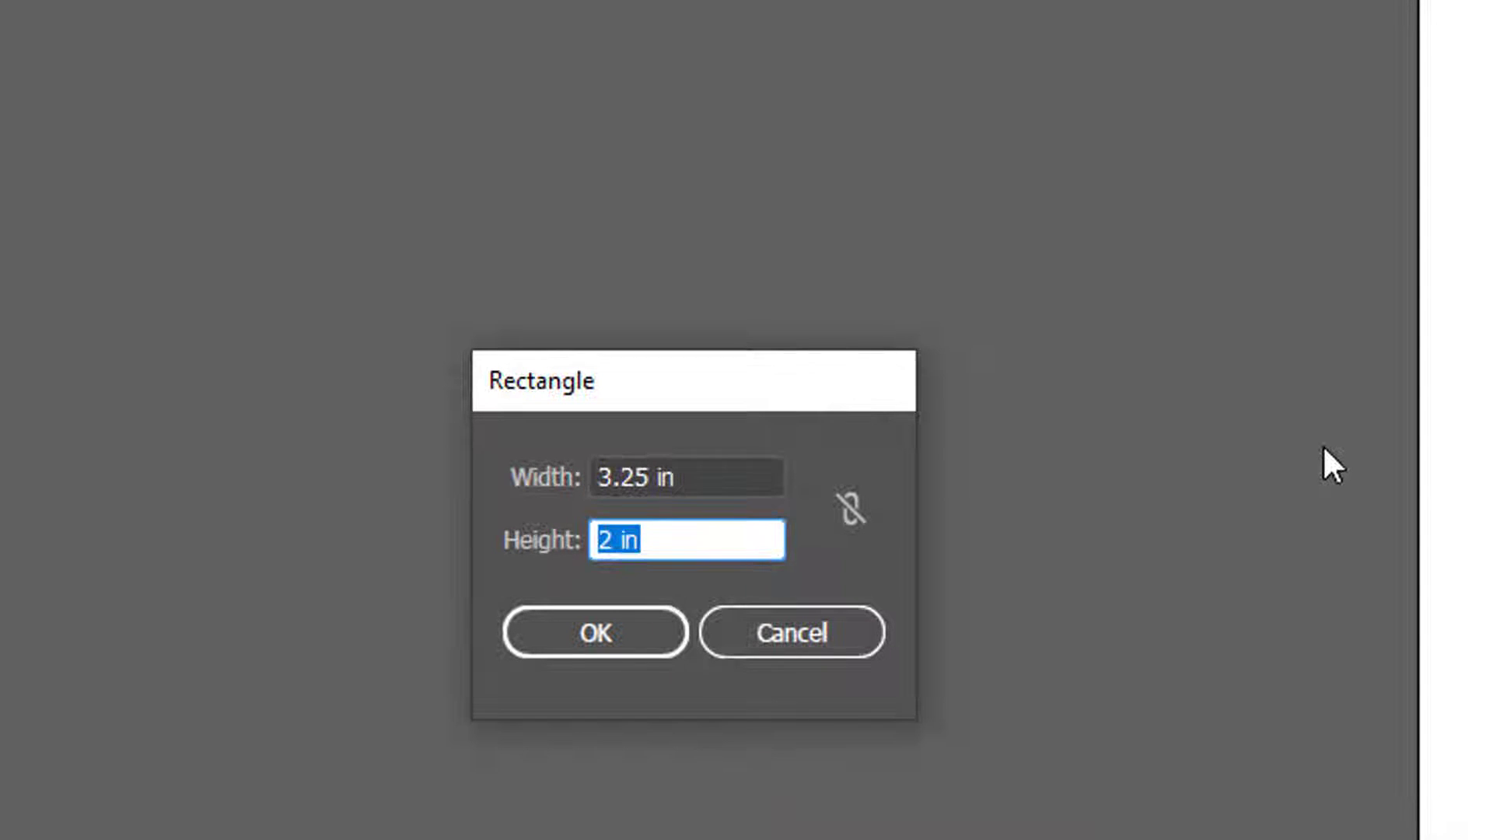
key("Return")
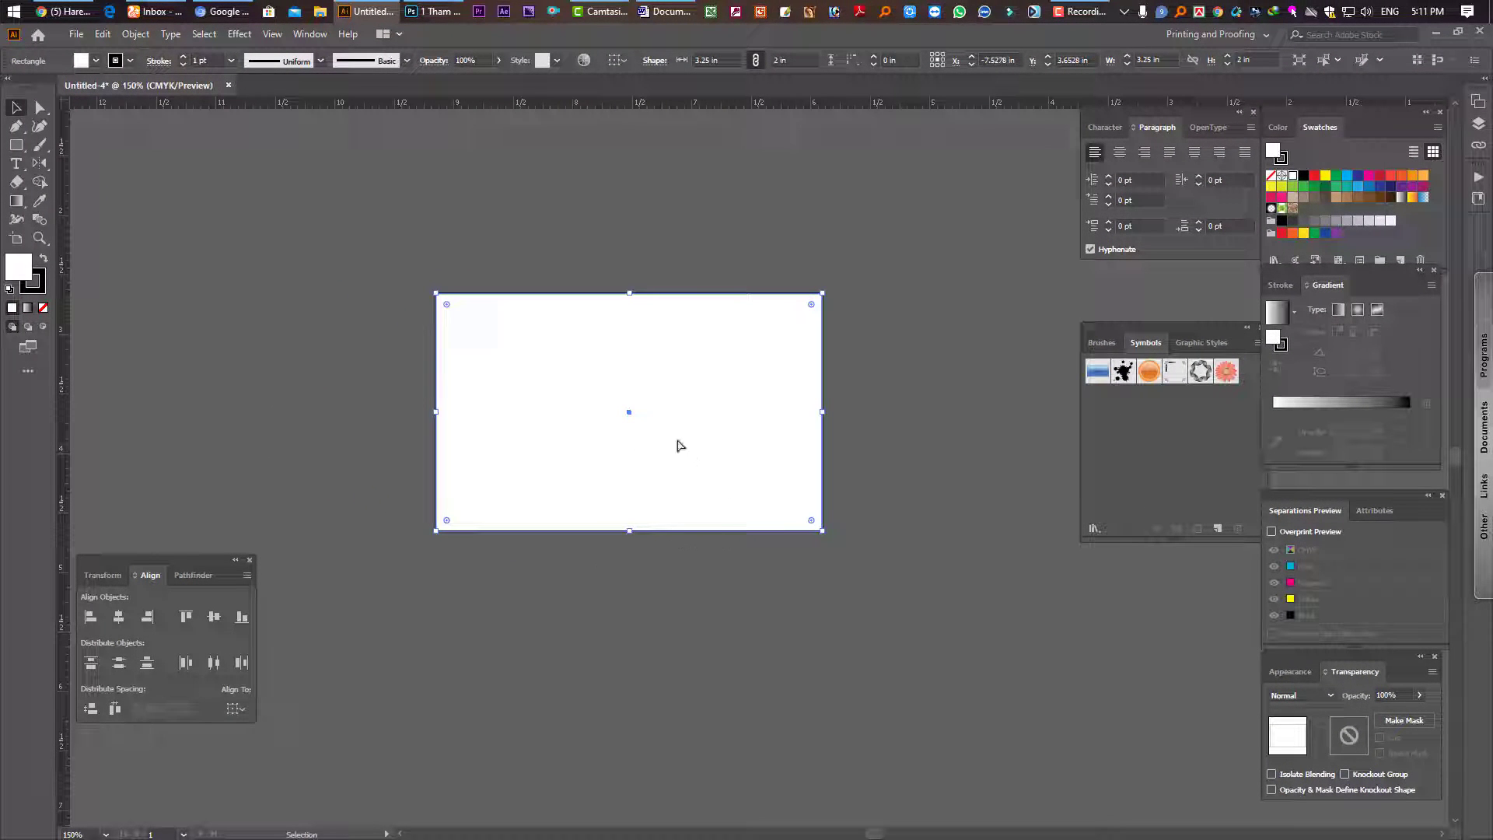
key("ctrl+plus")
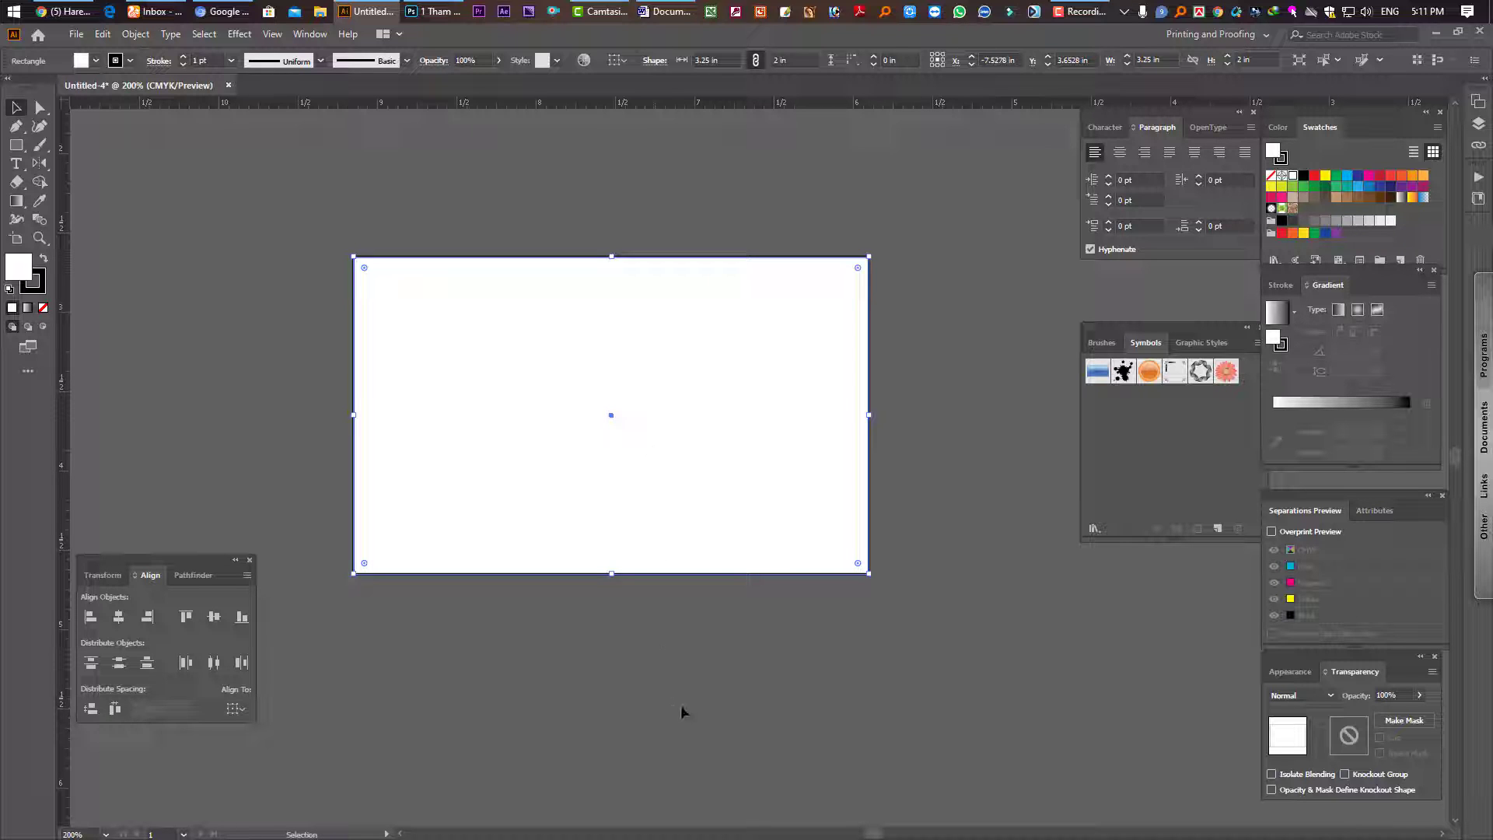
Paste a copy of the card rectangle in front, narrow it to half width, and fill it black.
left_click(681, 712)
left_click(622, 455)
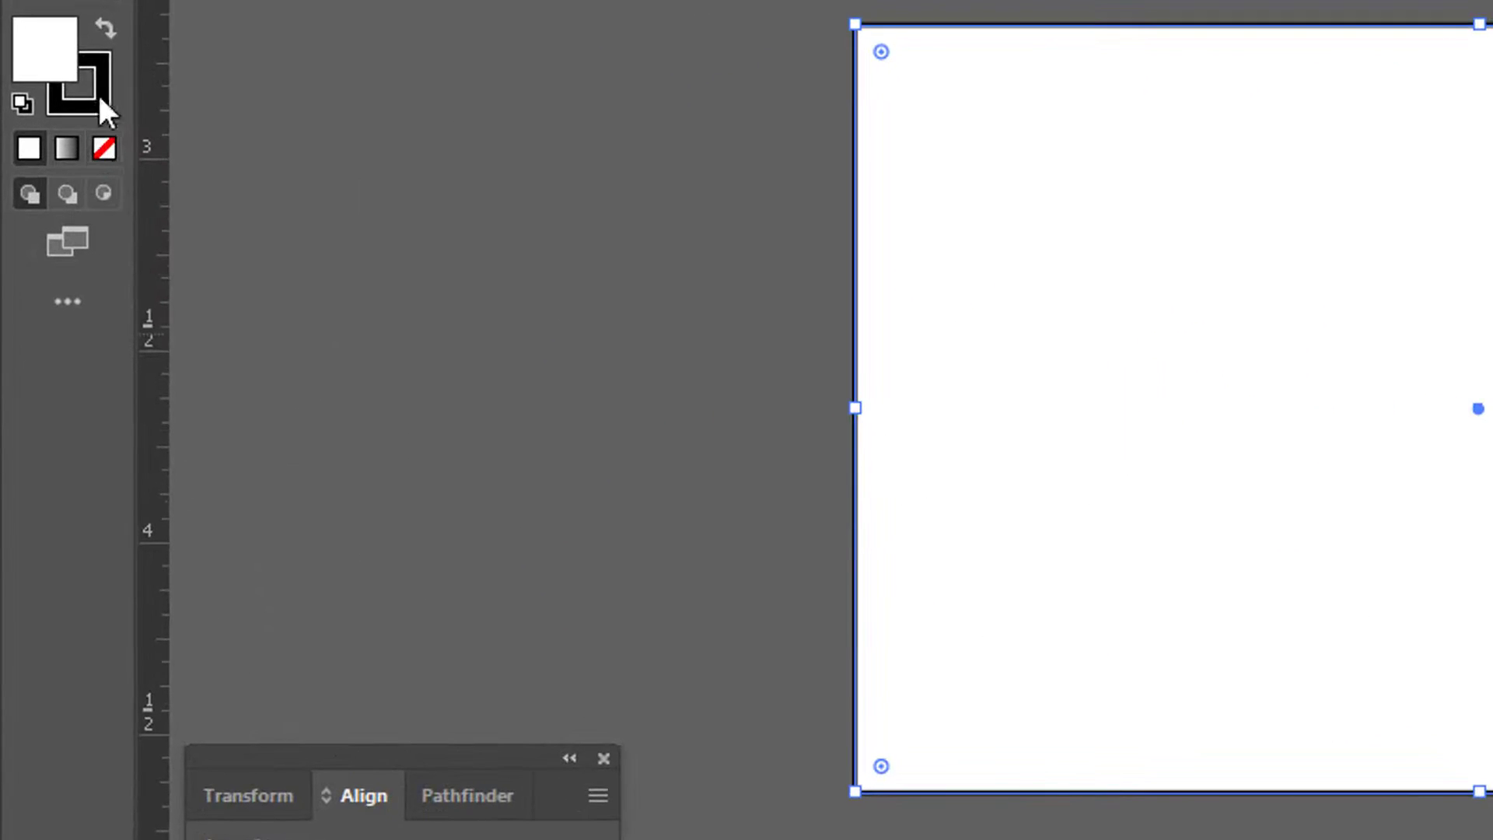
key("ctrl+c")
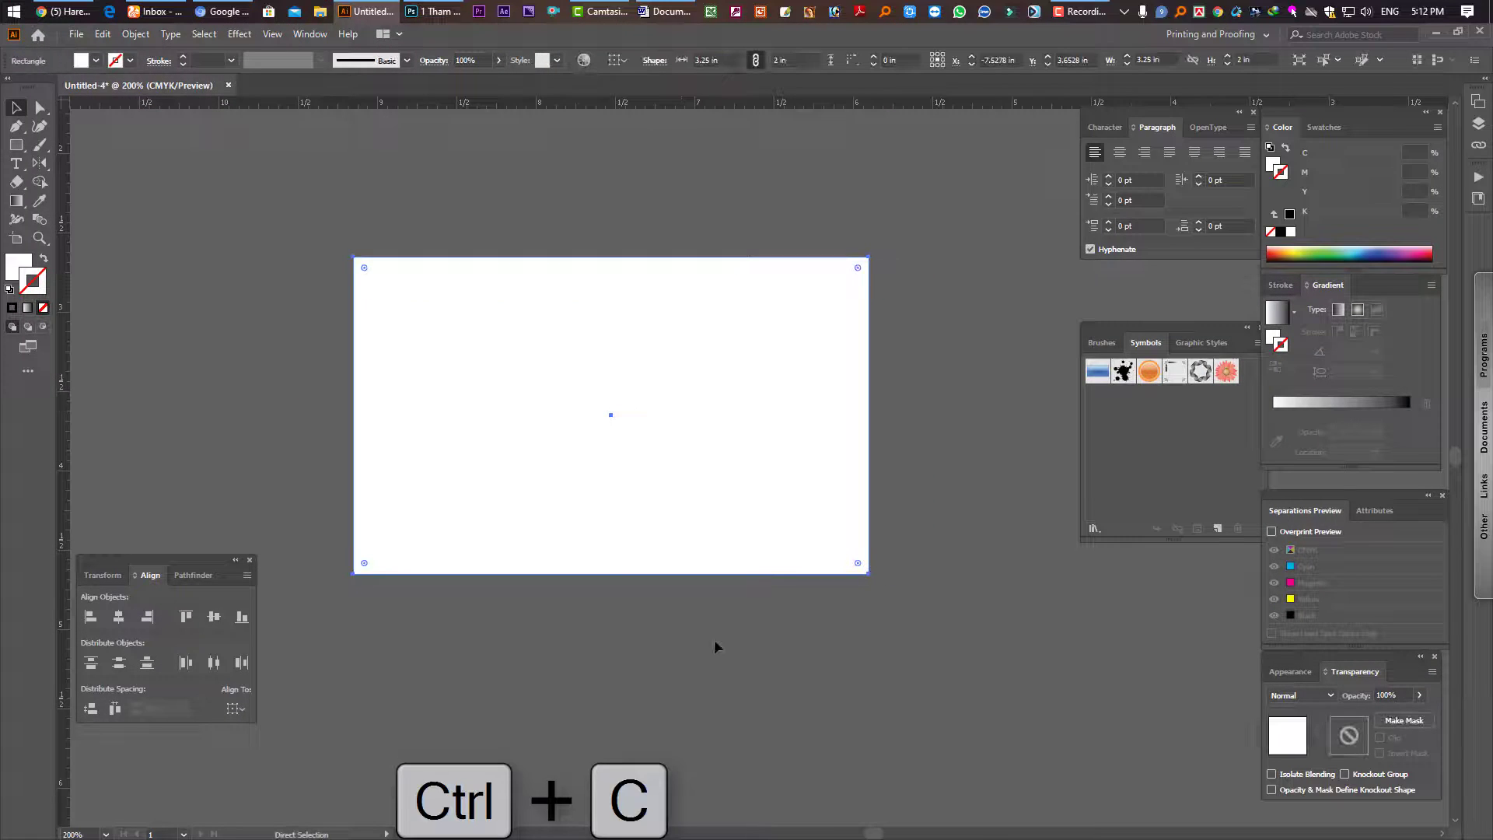
key("ctrl+f")
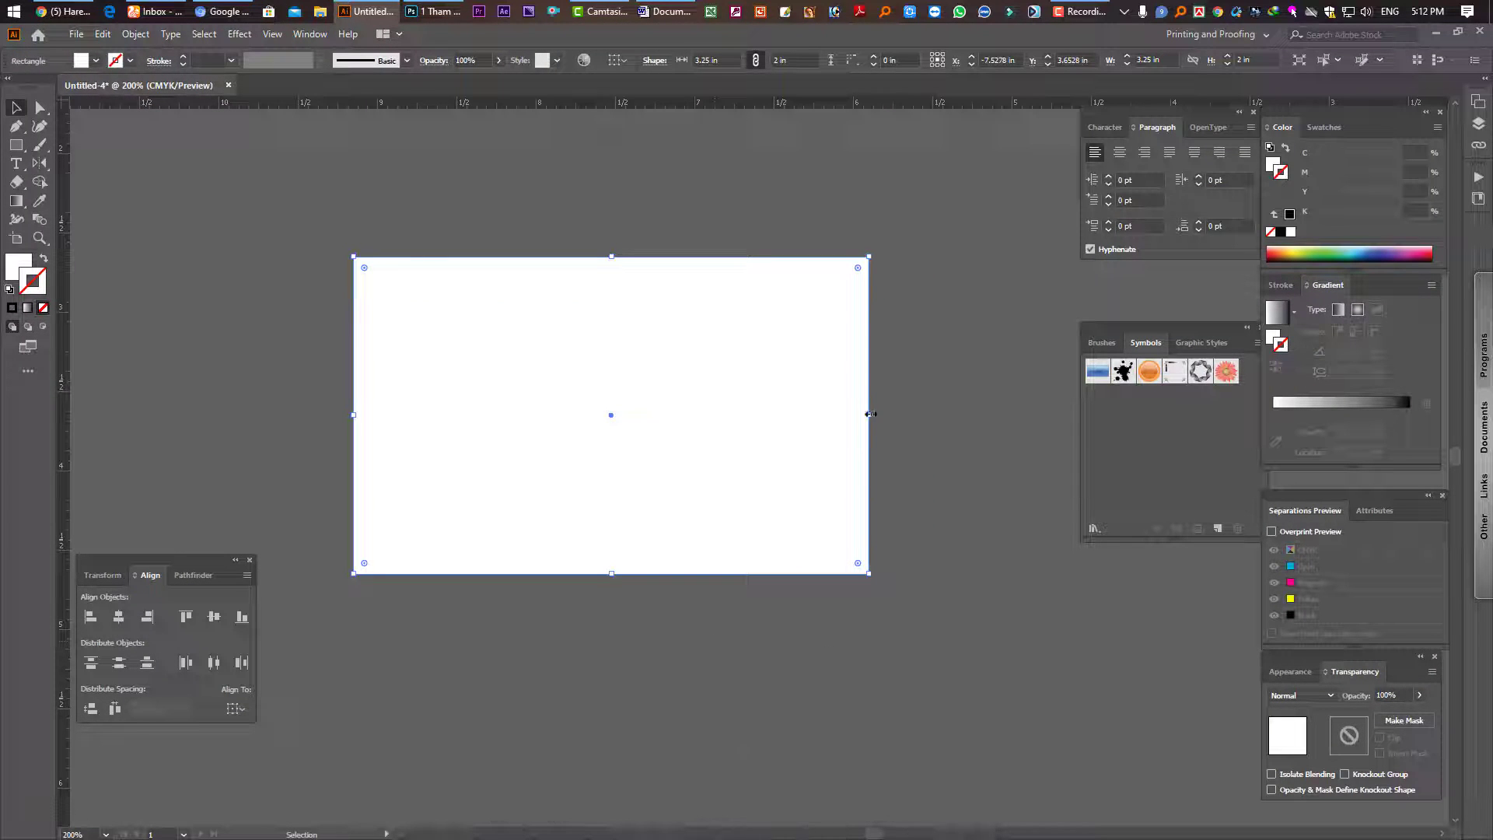
left_click_drag(868, 416, 586, 453)
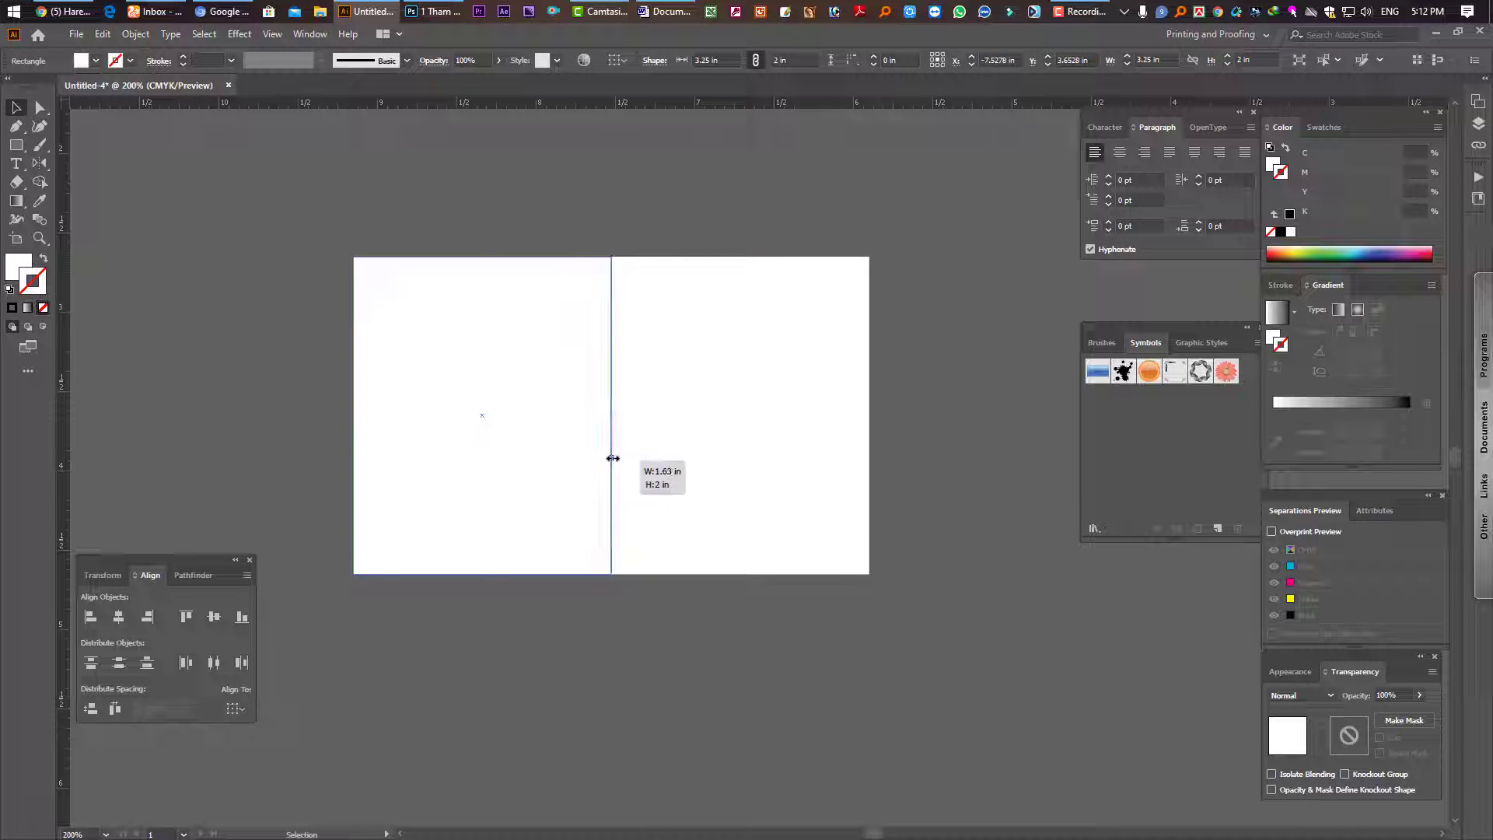
left_click_drag(587, 454, 611, 453)
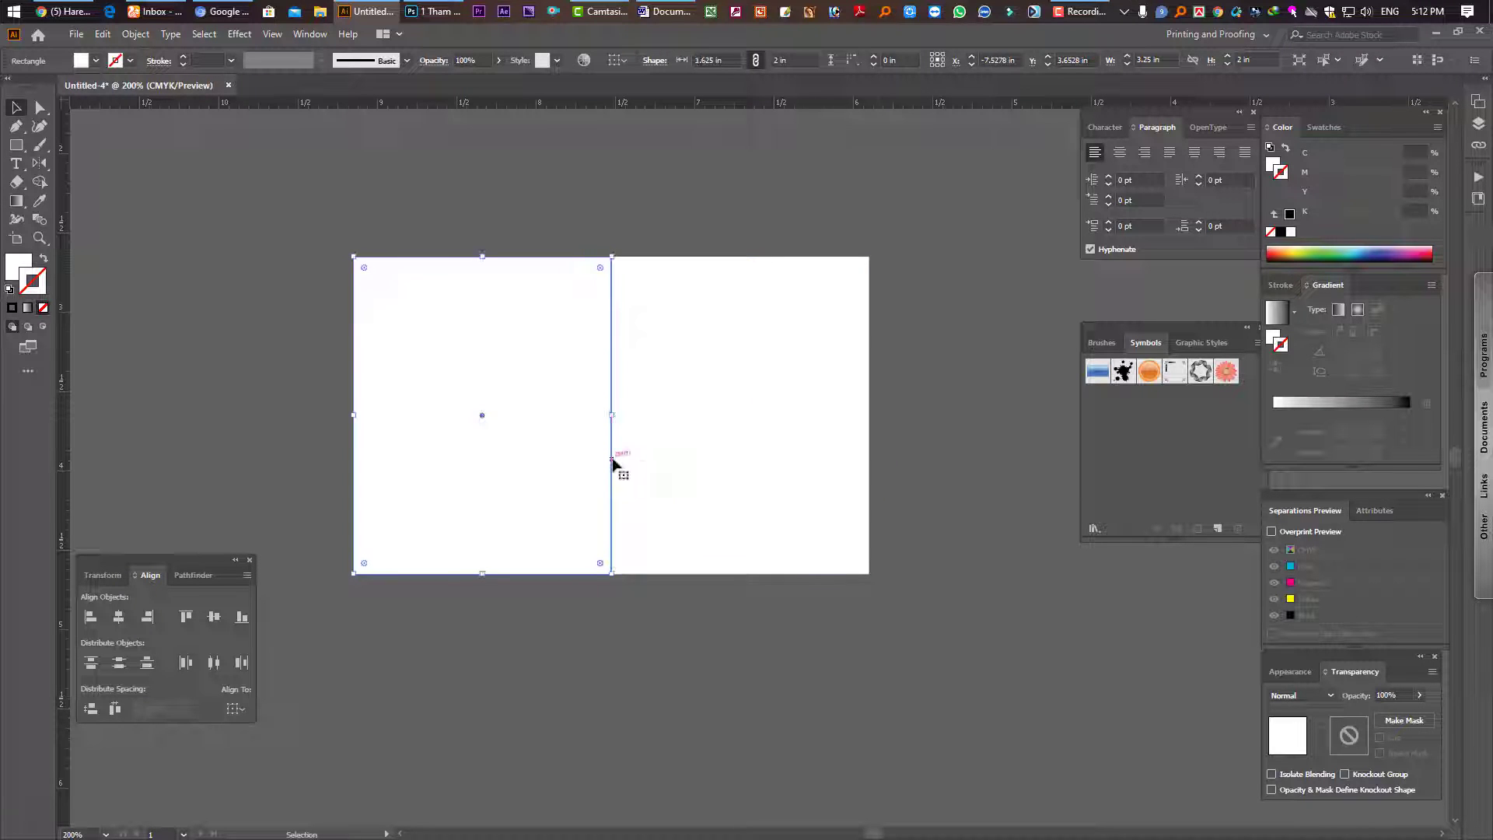
left_click(1279, 170)
left_click(1281, 231)
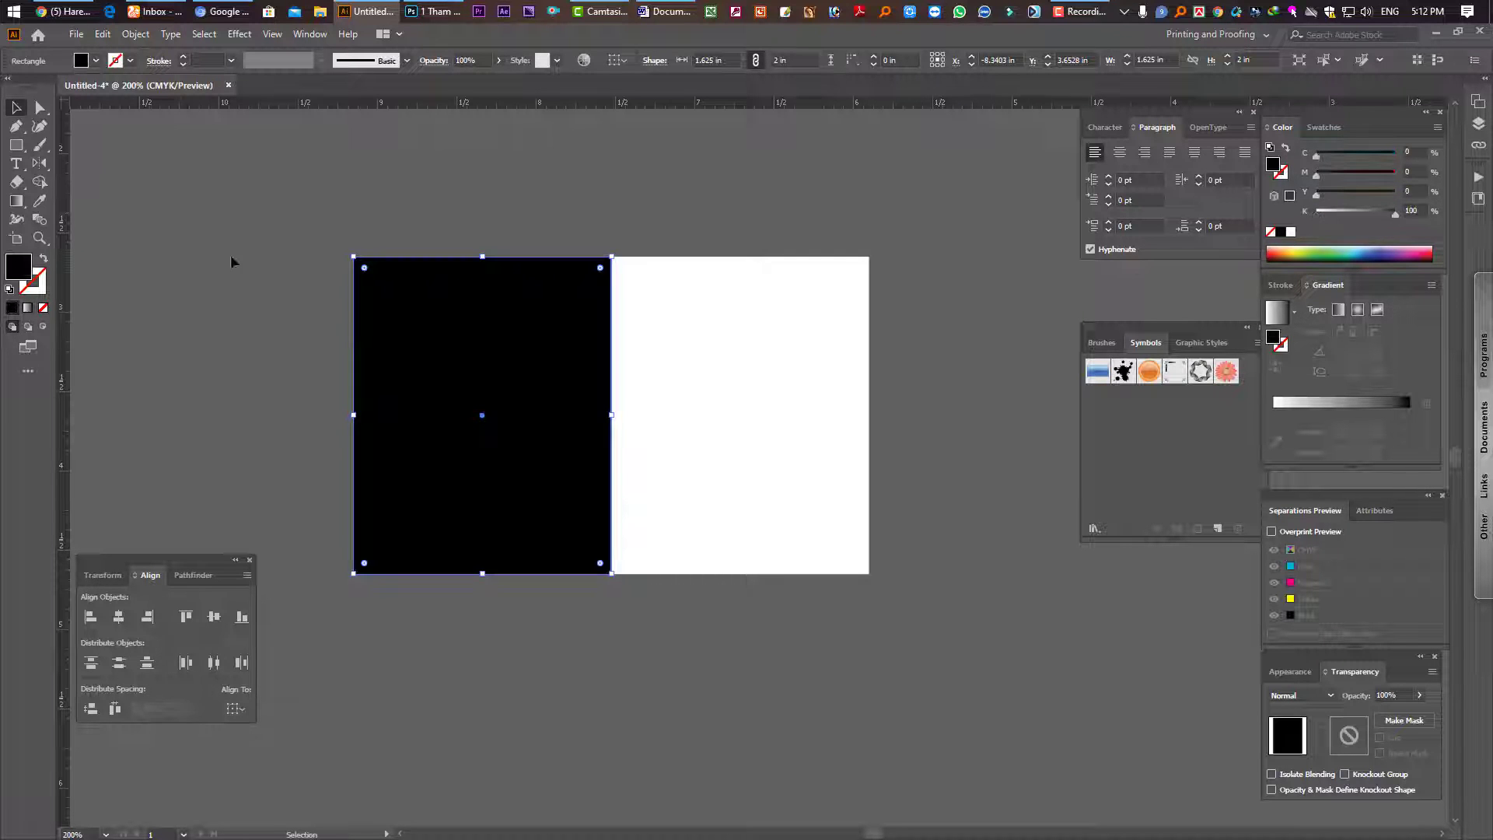
Pull the black panel's top-right anchor left so its right edge slants diagonally.
left_click(41, 109)
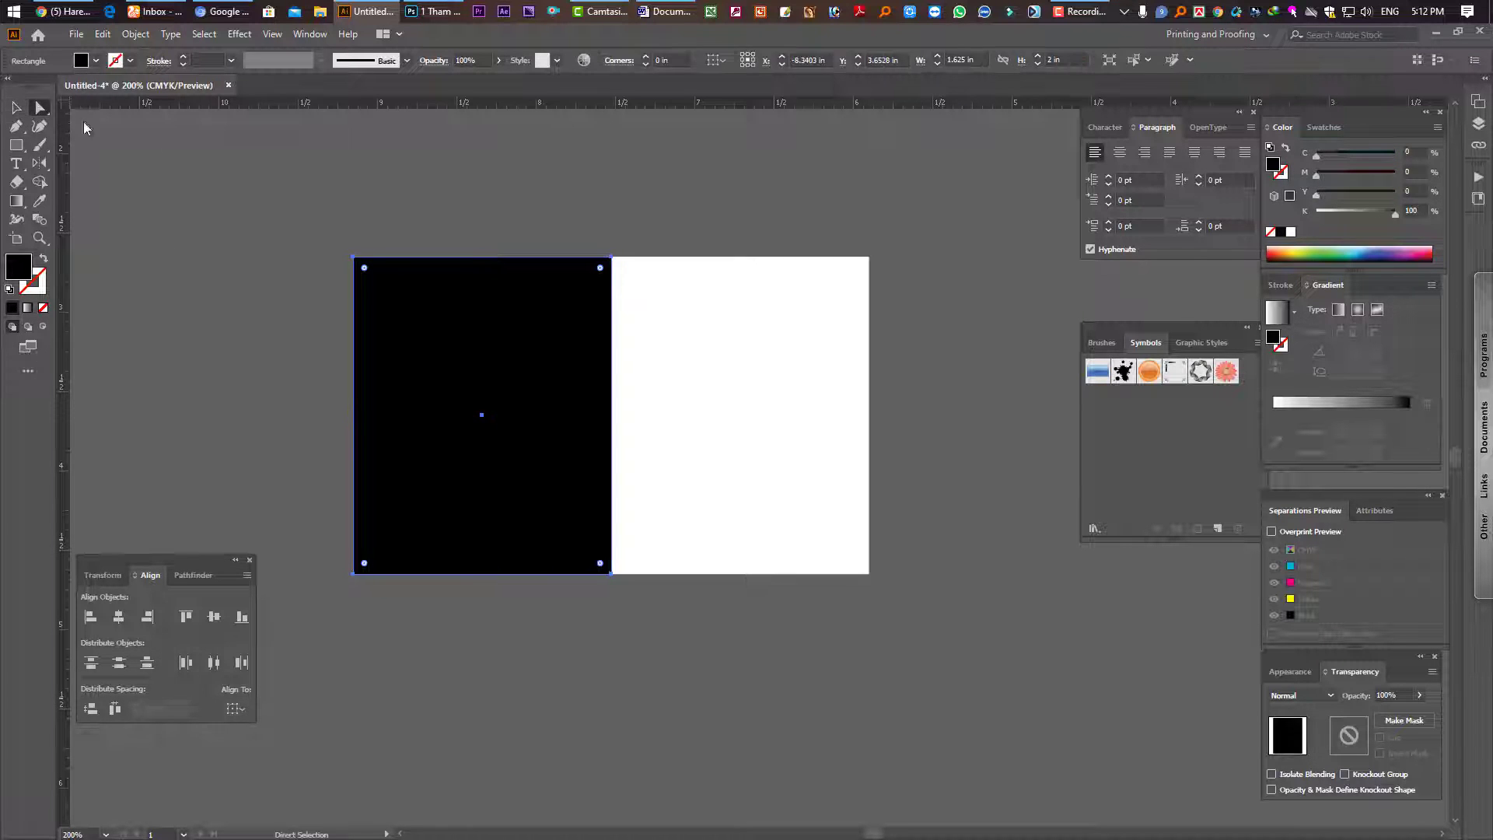
left_click(543, 227)
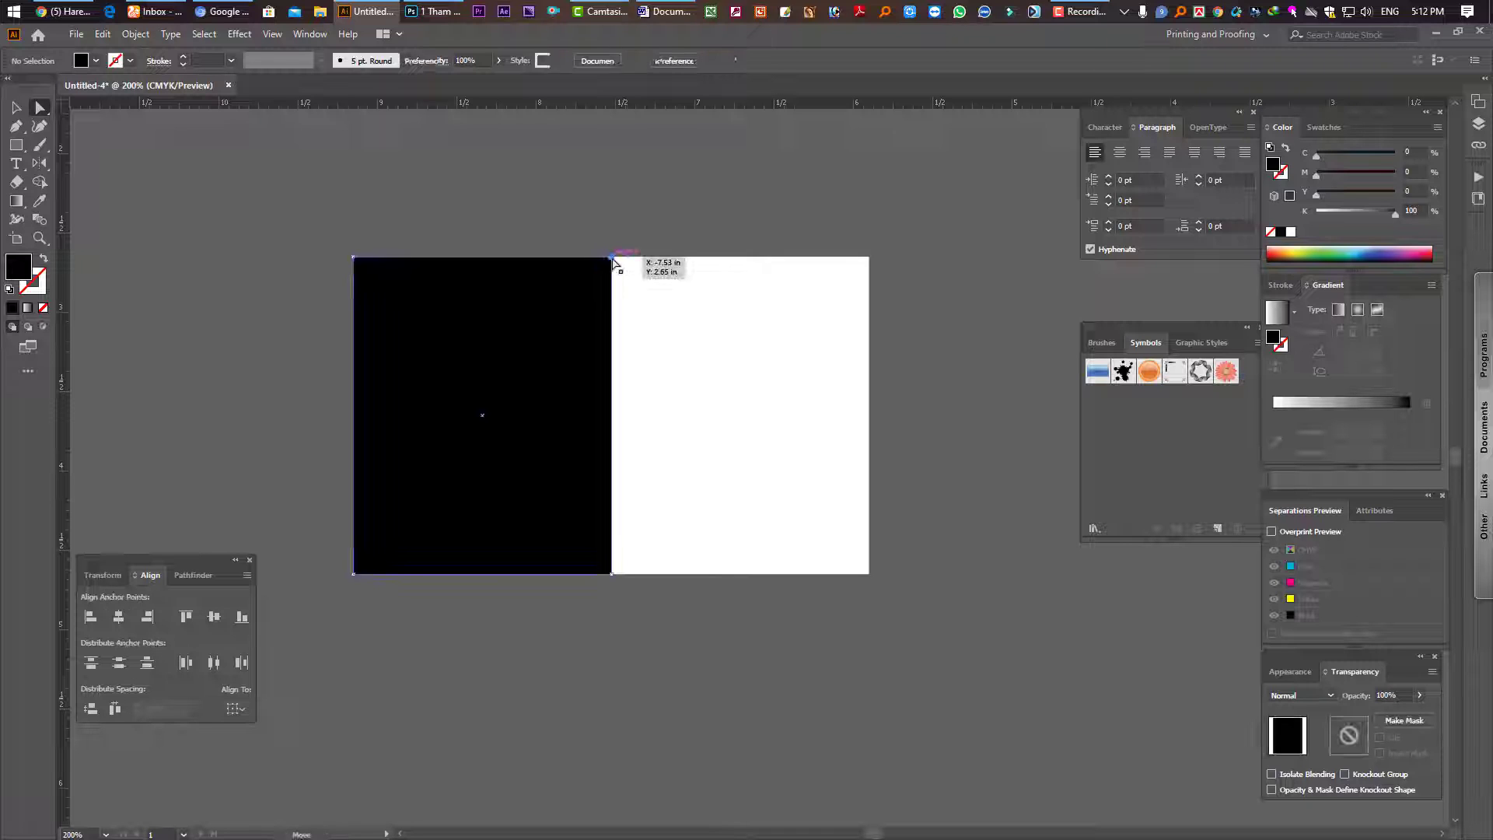
left_click_drag(612, 259, 484, 287)
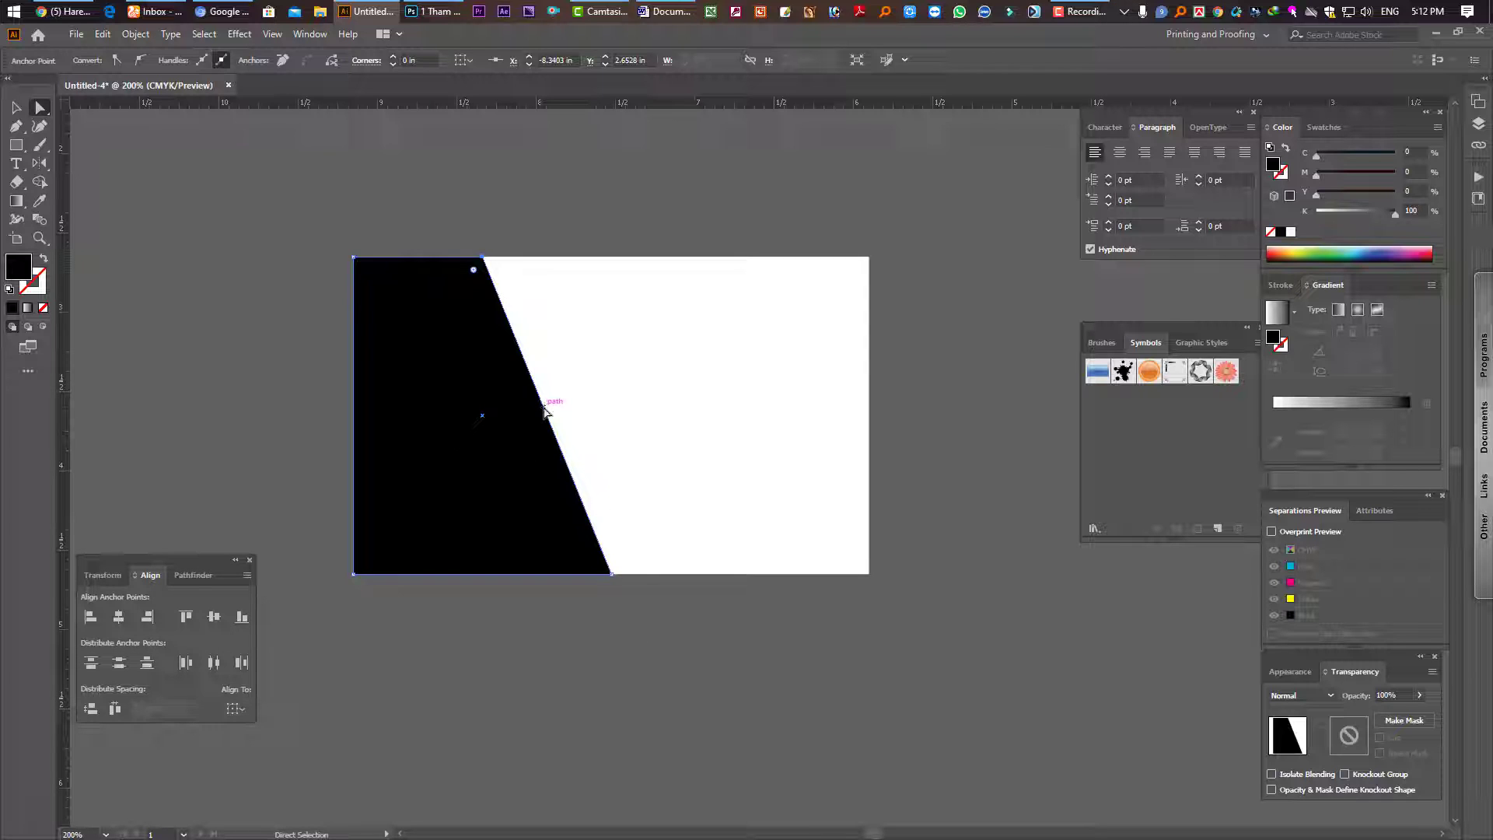
left_click_drag(545, 409, 577, 410)
key("ctrl+shift+a")
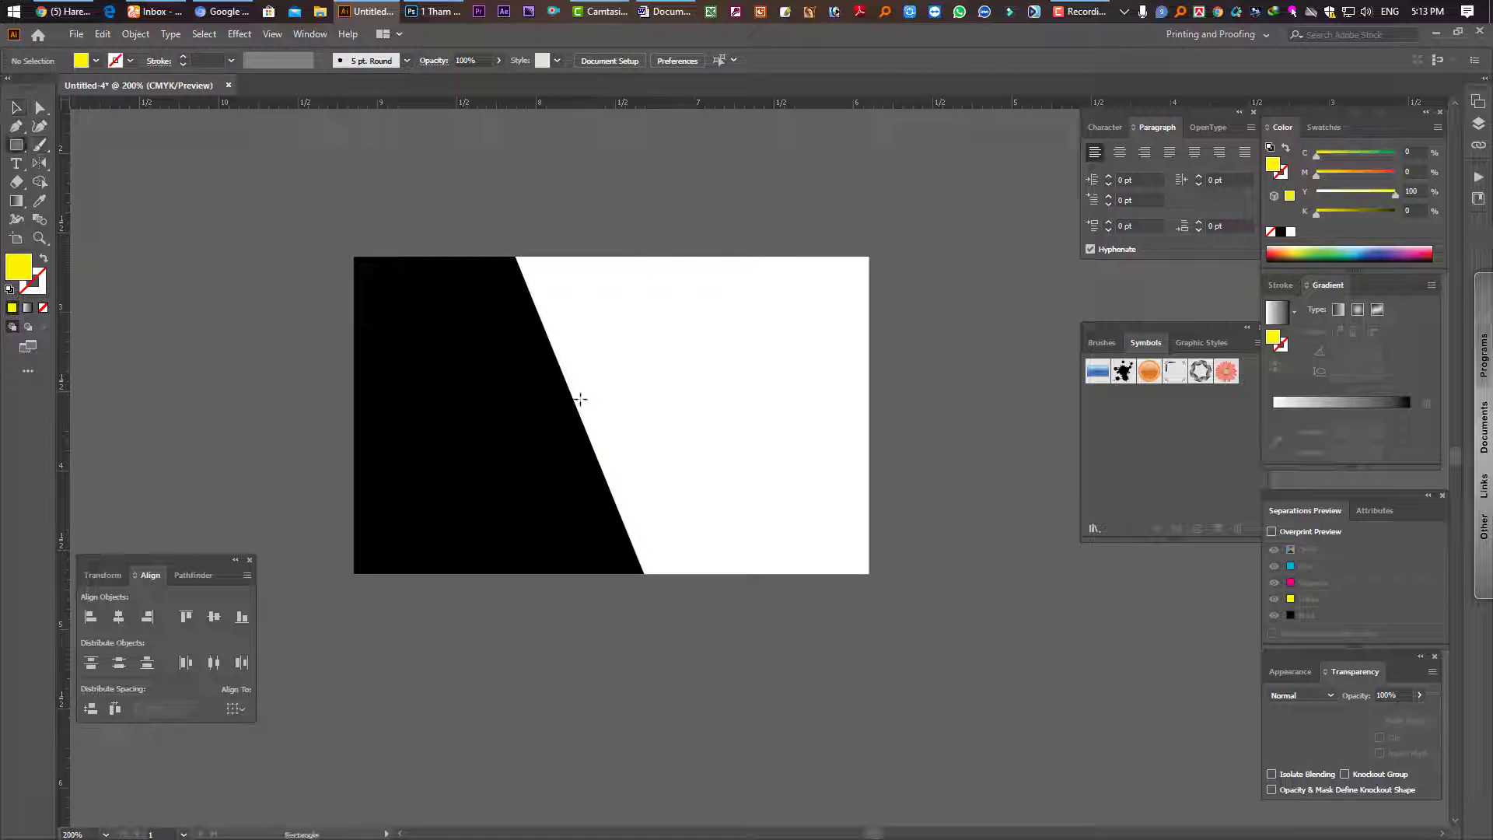
Draw a bar from the card's middle to its right edge and tint it orange-yellow (Magenta 21%).
left_click_drag(515, 383, 869, 463)
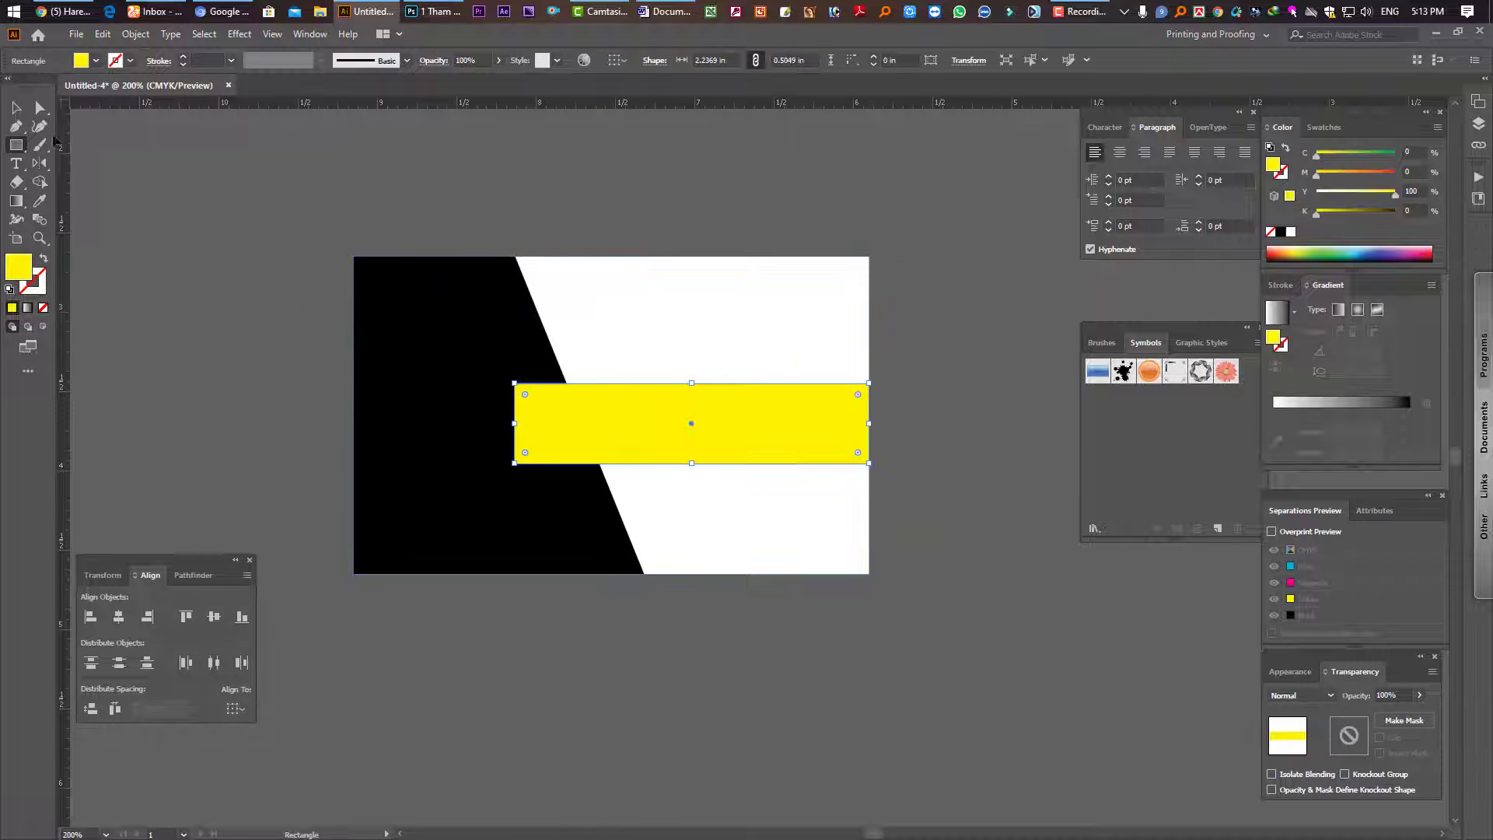
key("v")
left_click_drag(1327, 176, 1344, 176)
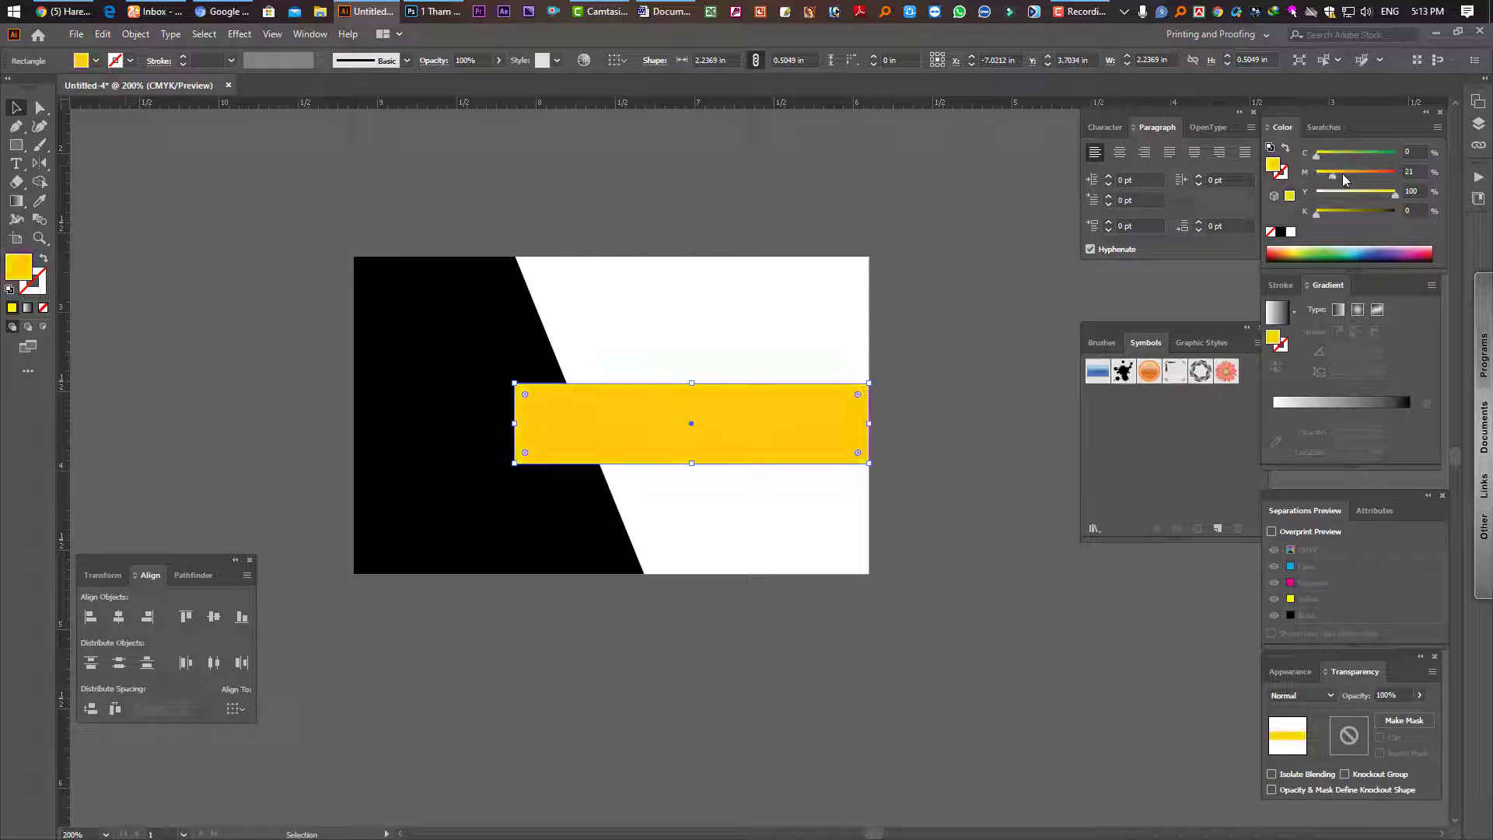
left_click(913, 425)
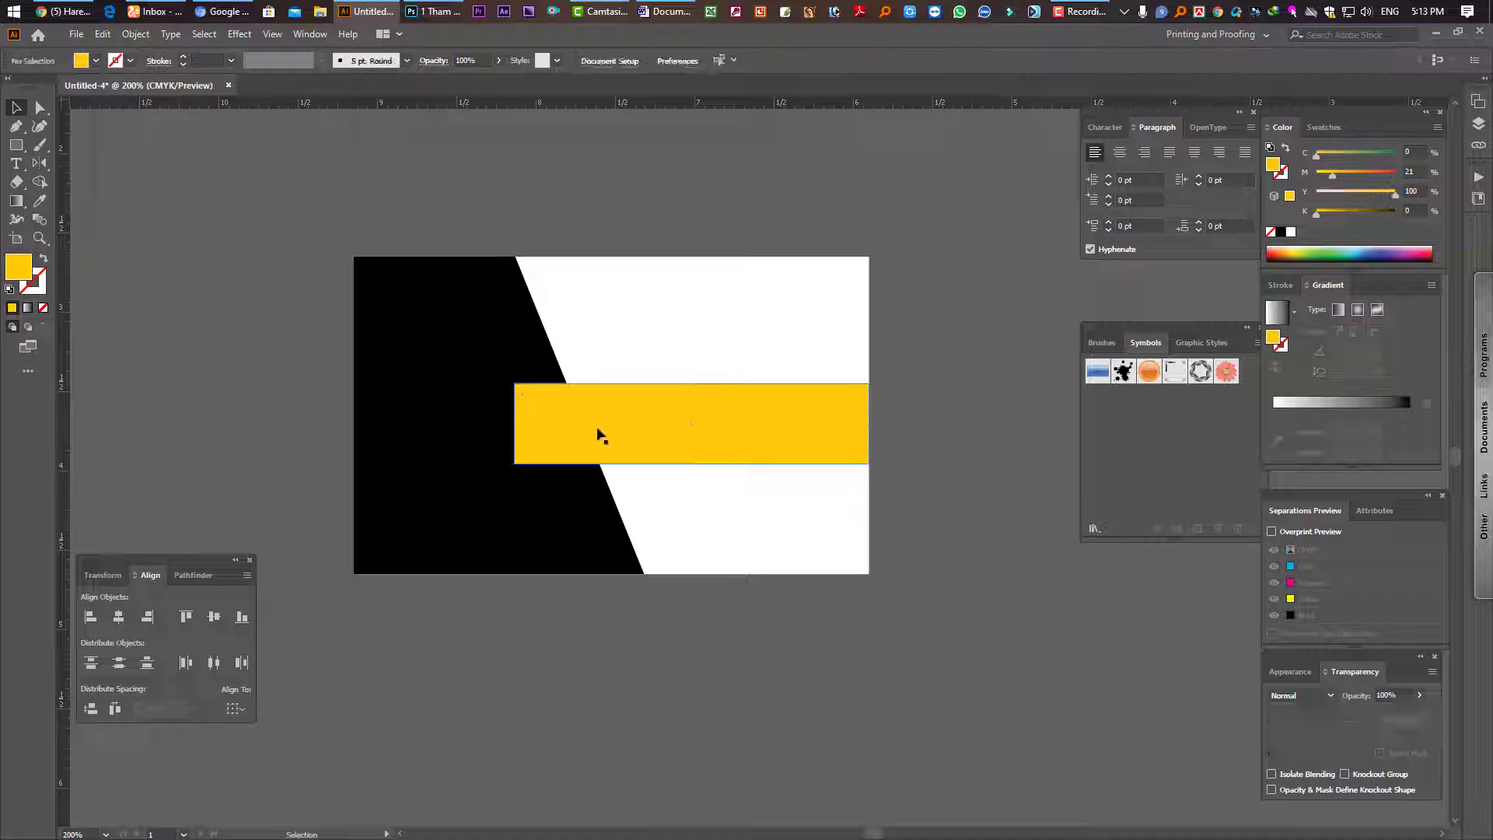
left_click_drag(516, 300, 667, 443)
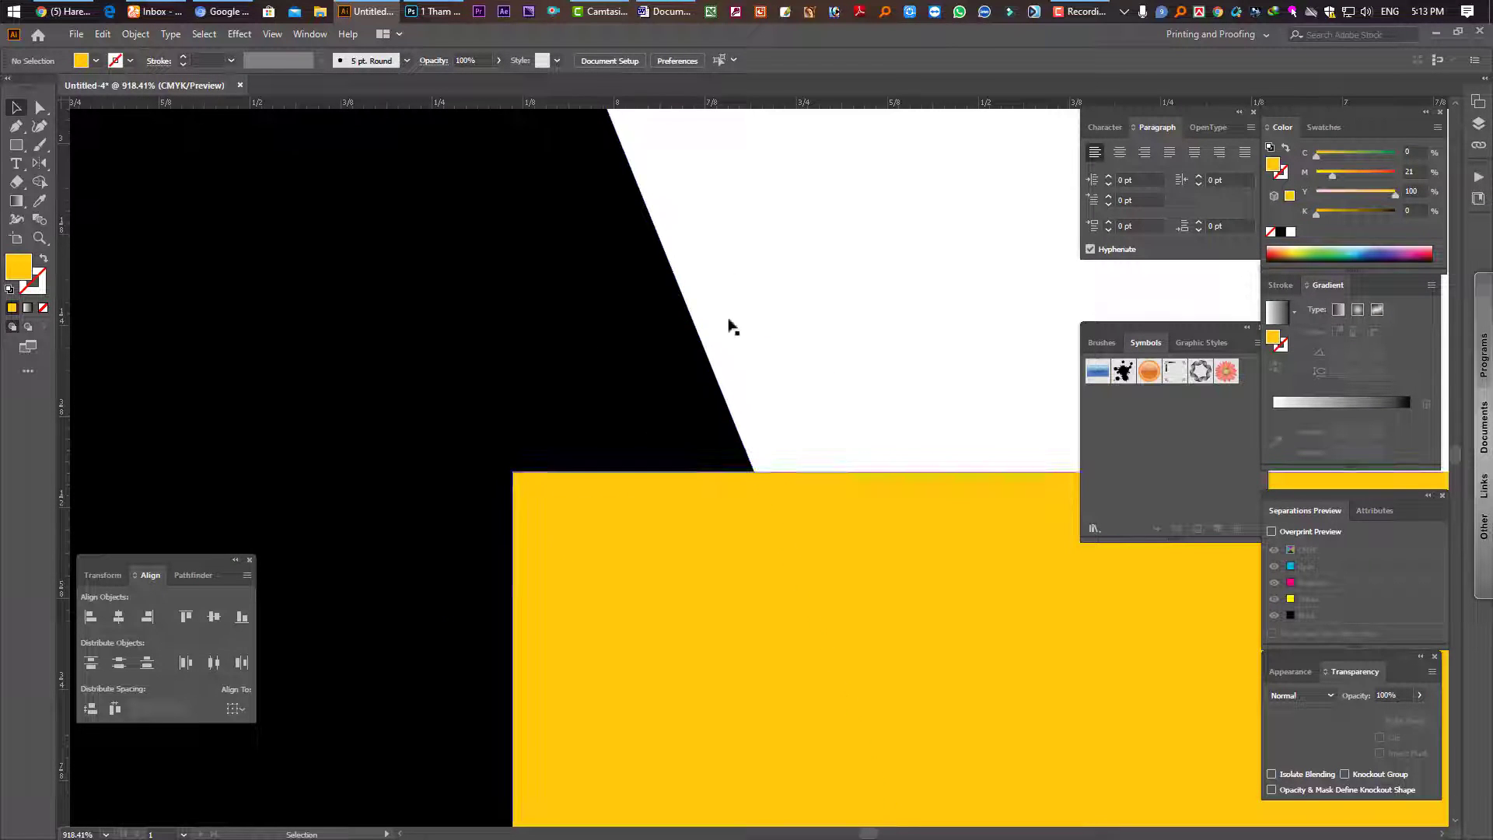
left_click(782, 473, "alt")
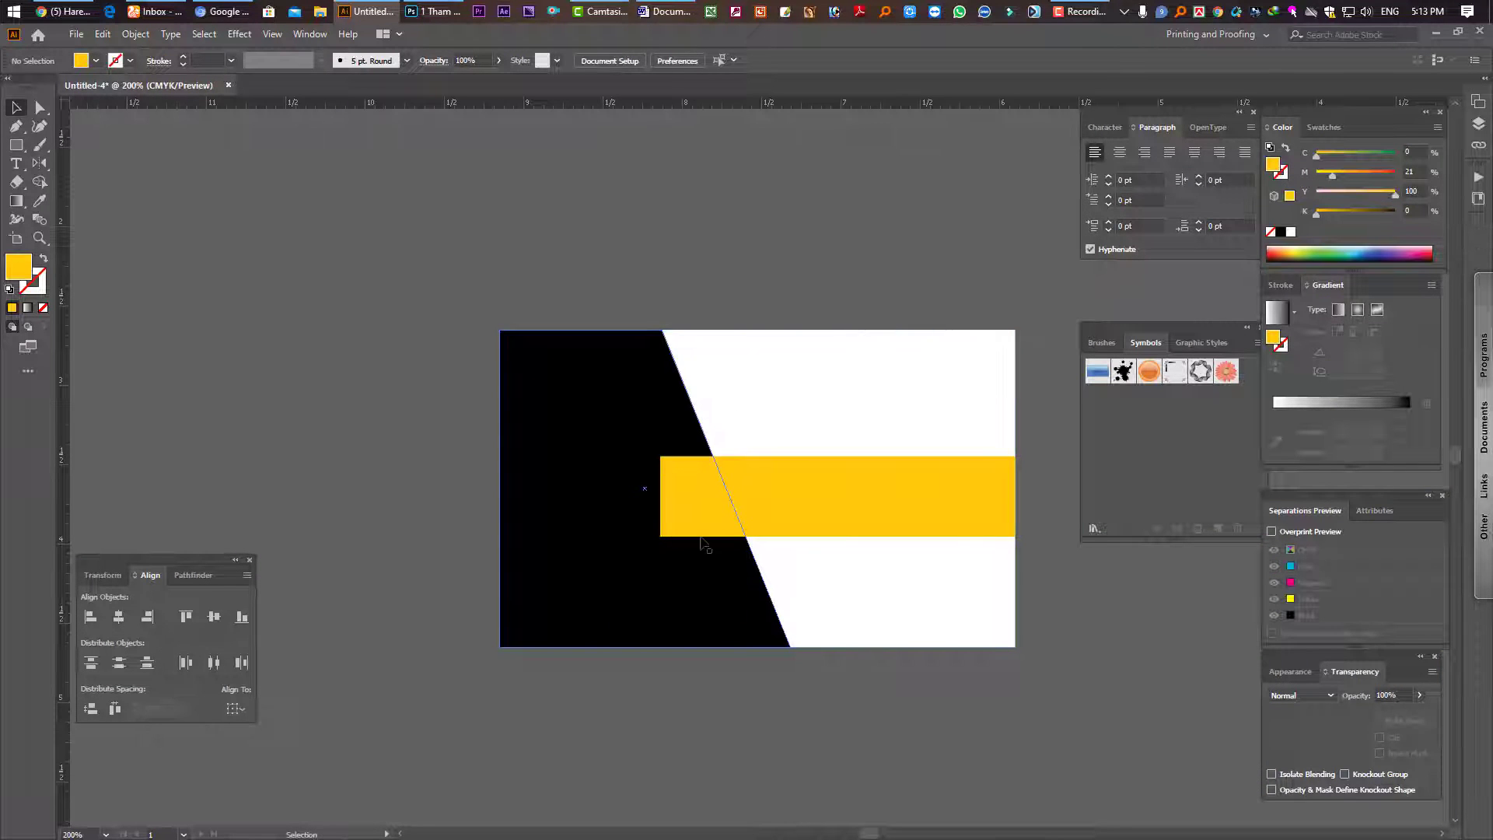
left_click(680, 479)
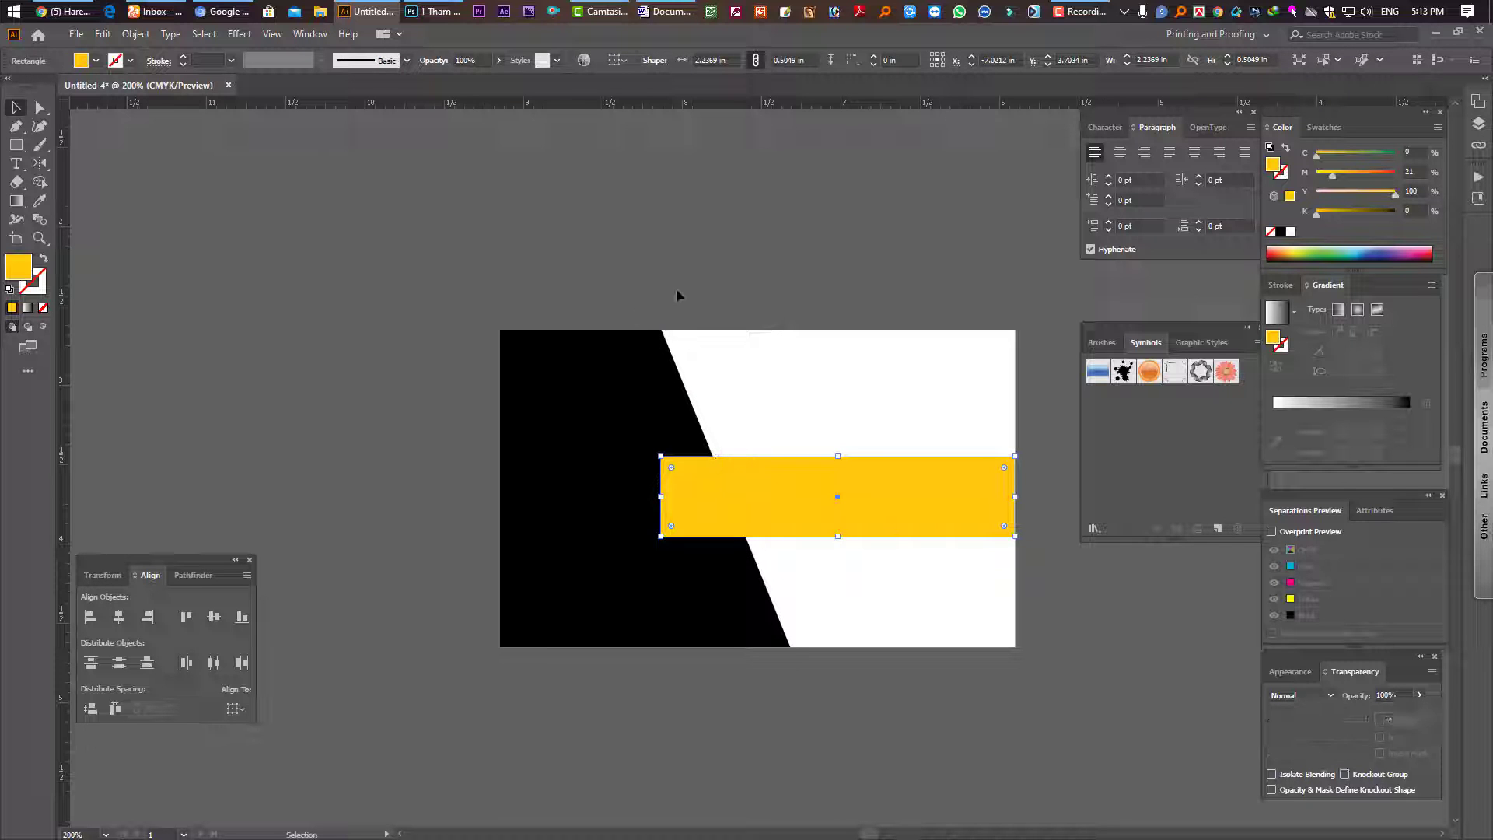
left_click_drag(617, 319, 717, 383)
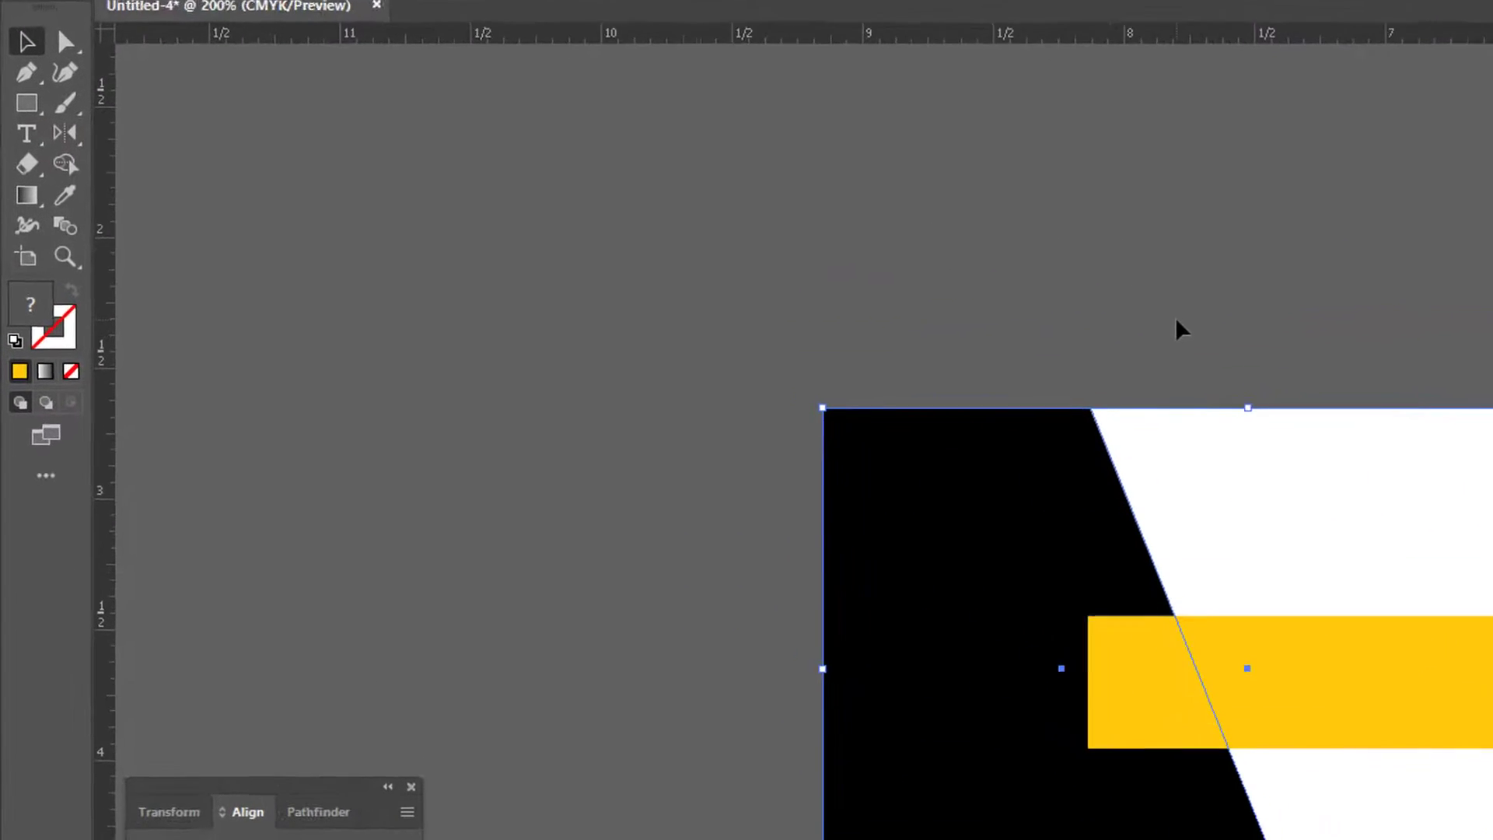
Draw a three-point triangle at the yellow bar's corner against the black panel's slanted edge.
left_click(662, 431)
key("ctrl+shift+a")
key("p")
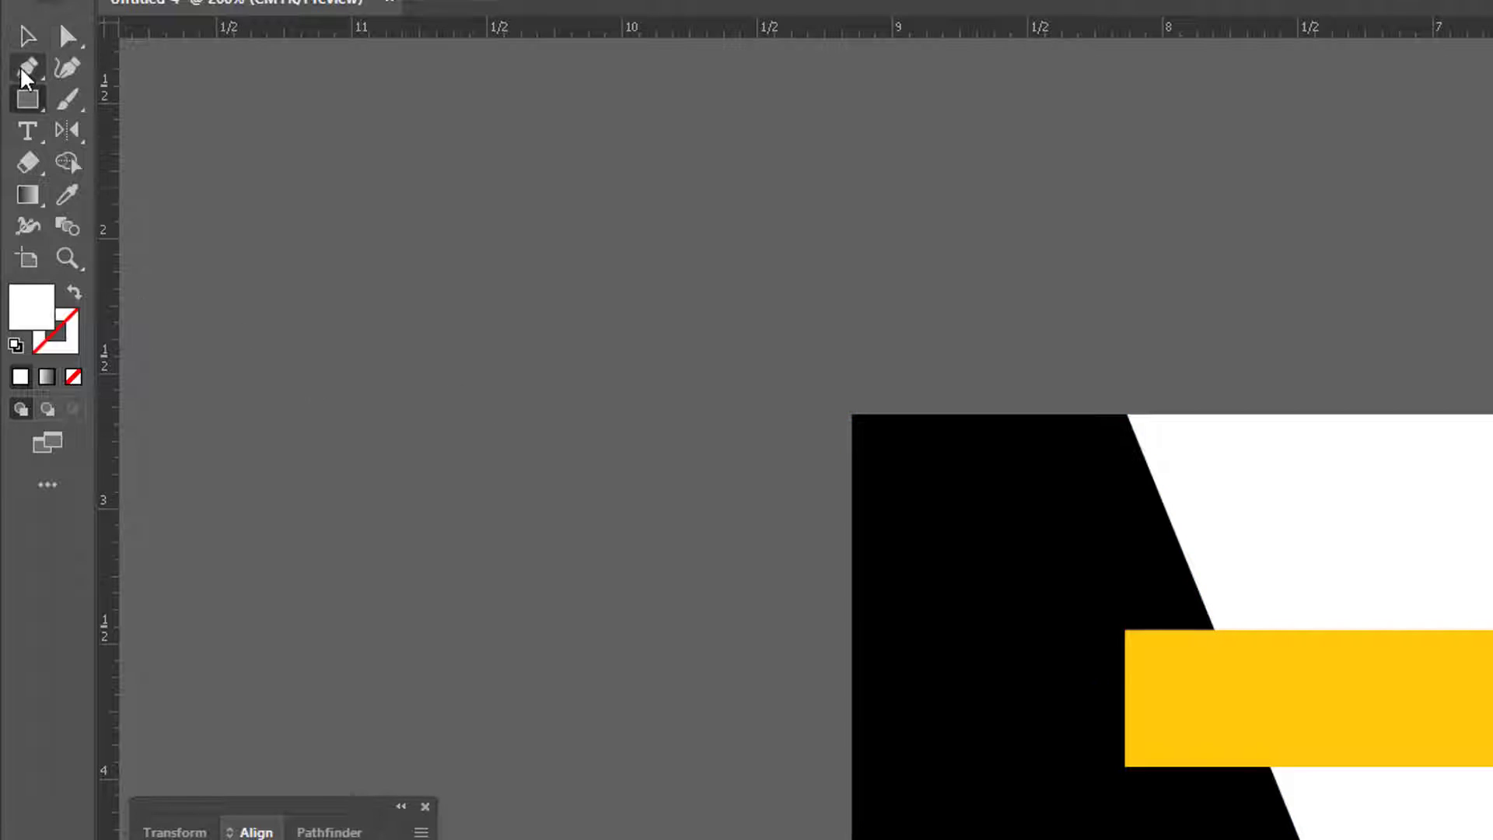
left_click(1284, 585, "ctrl")
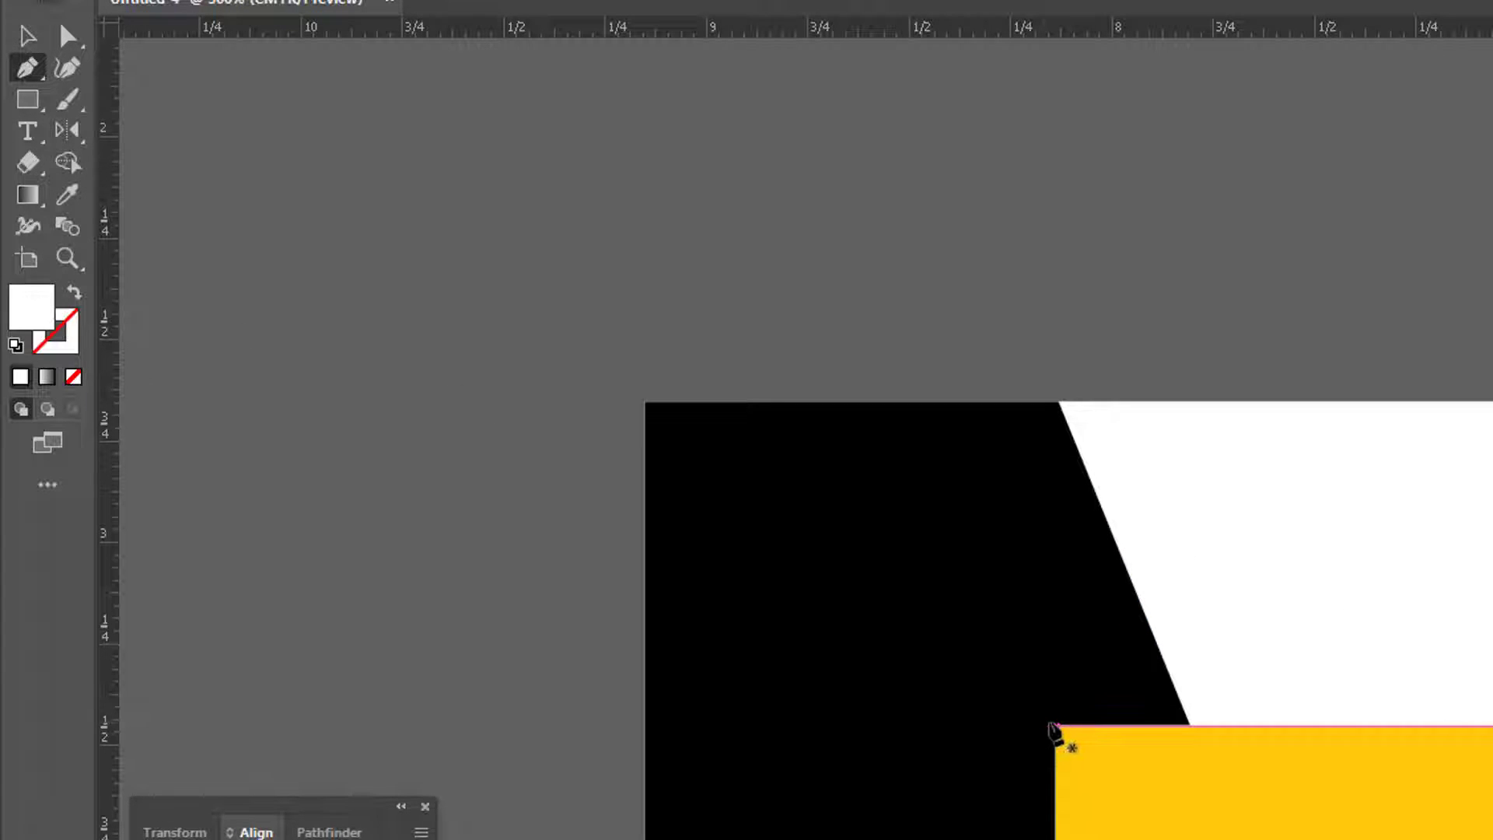
left_click(1055, 725)
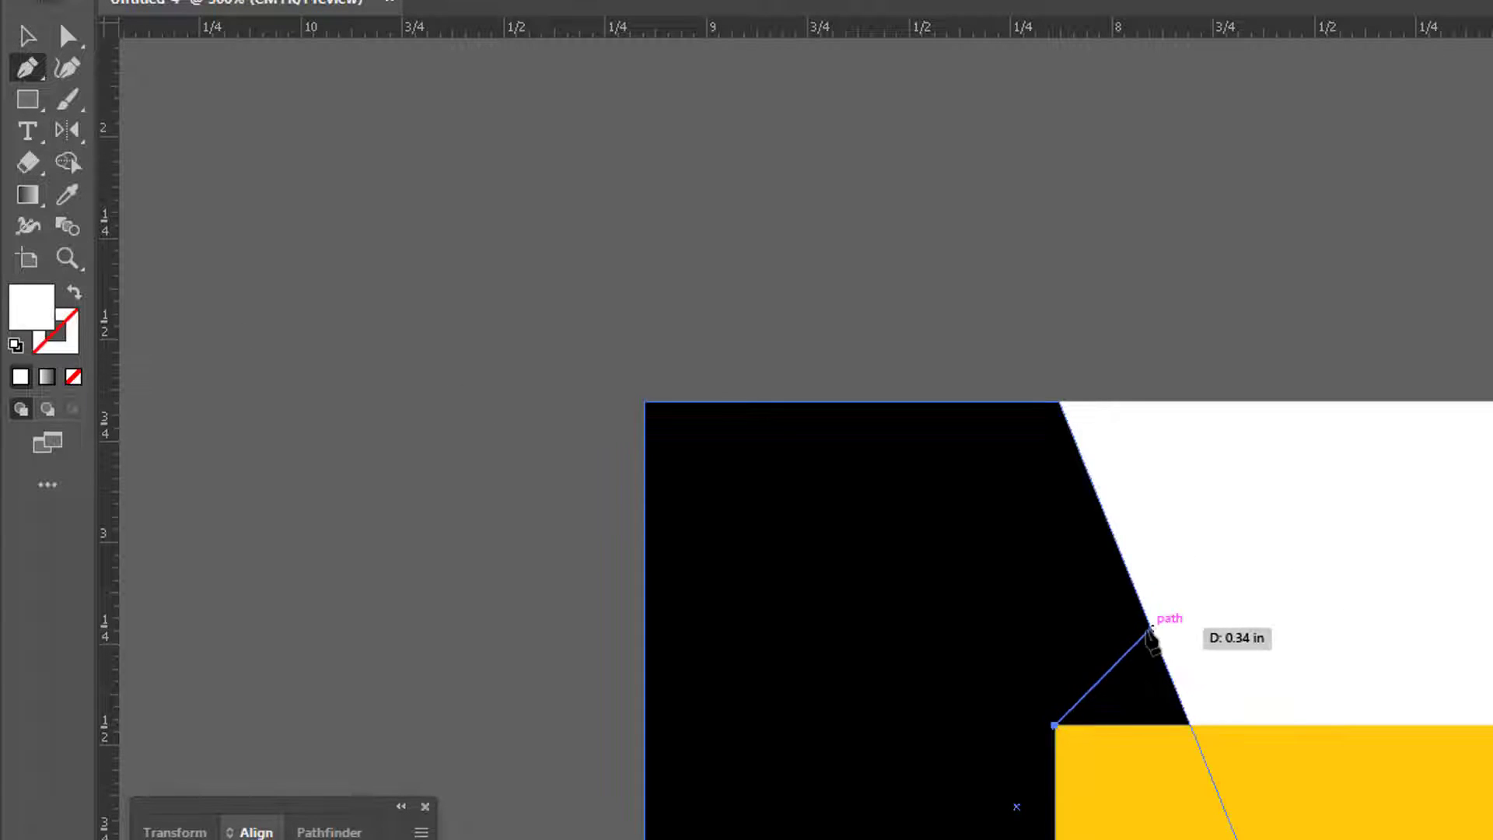
left_click(1149, 628)
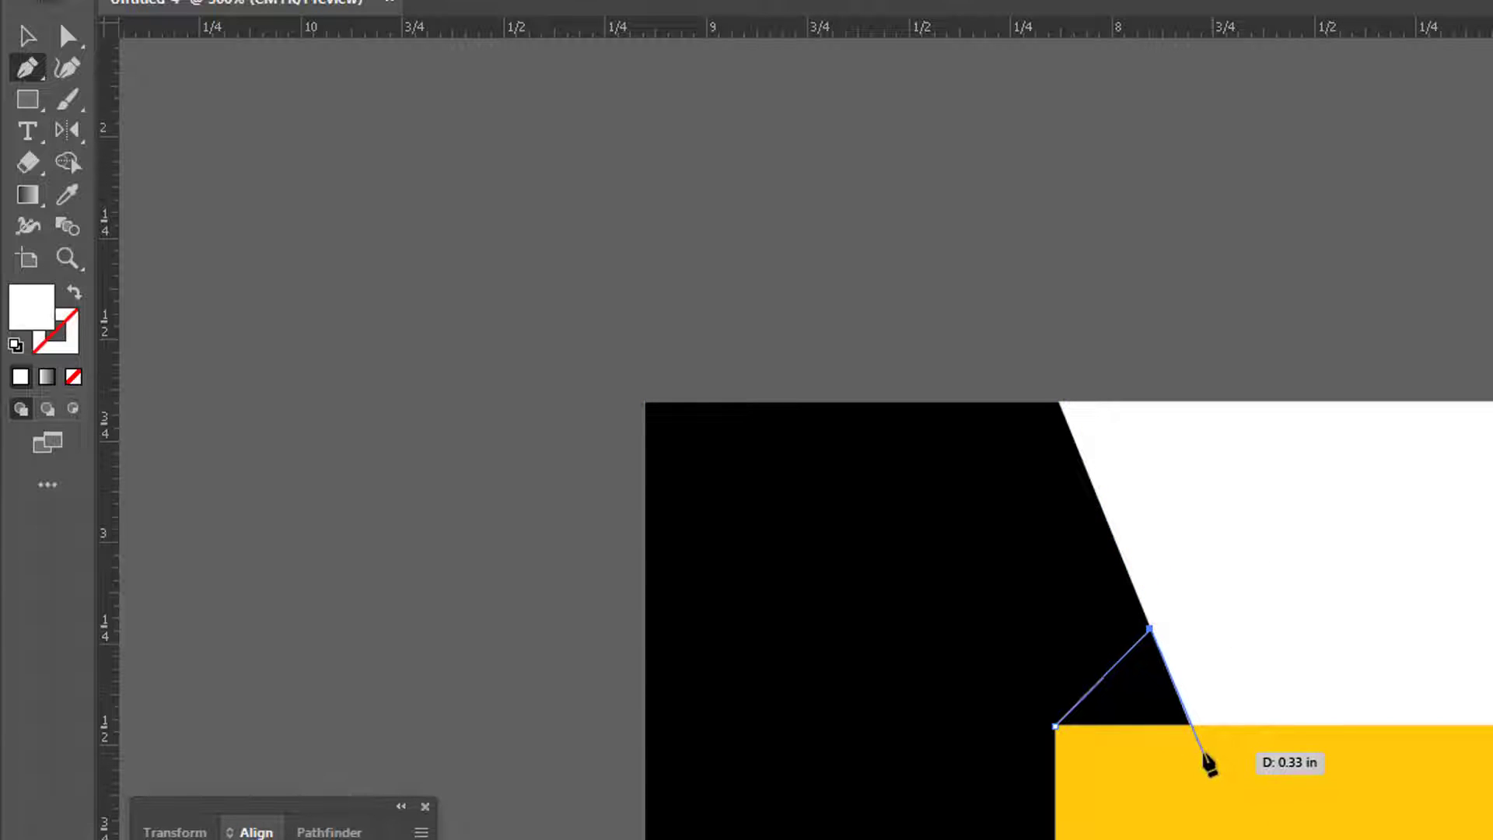
left_click(1199, 749)
left_click(1048, 719)
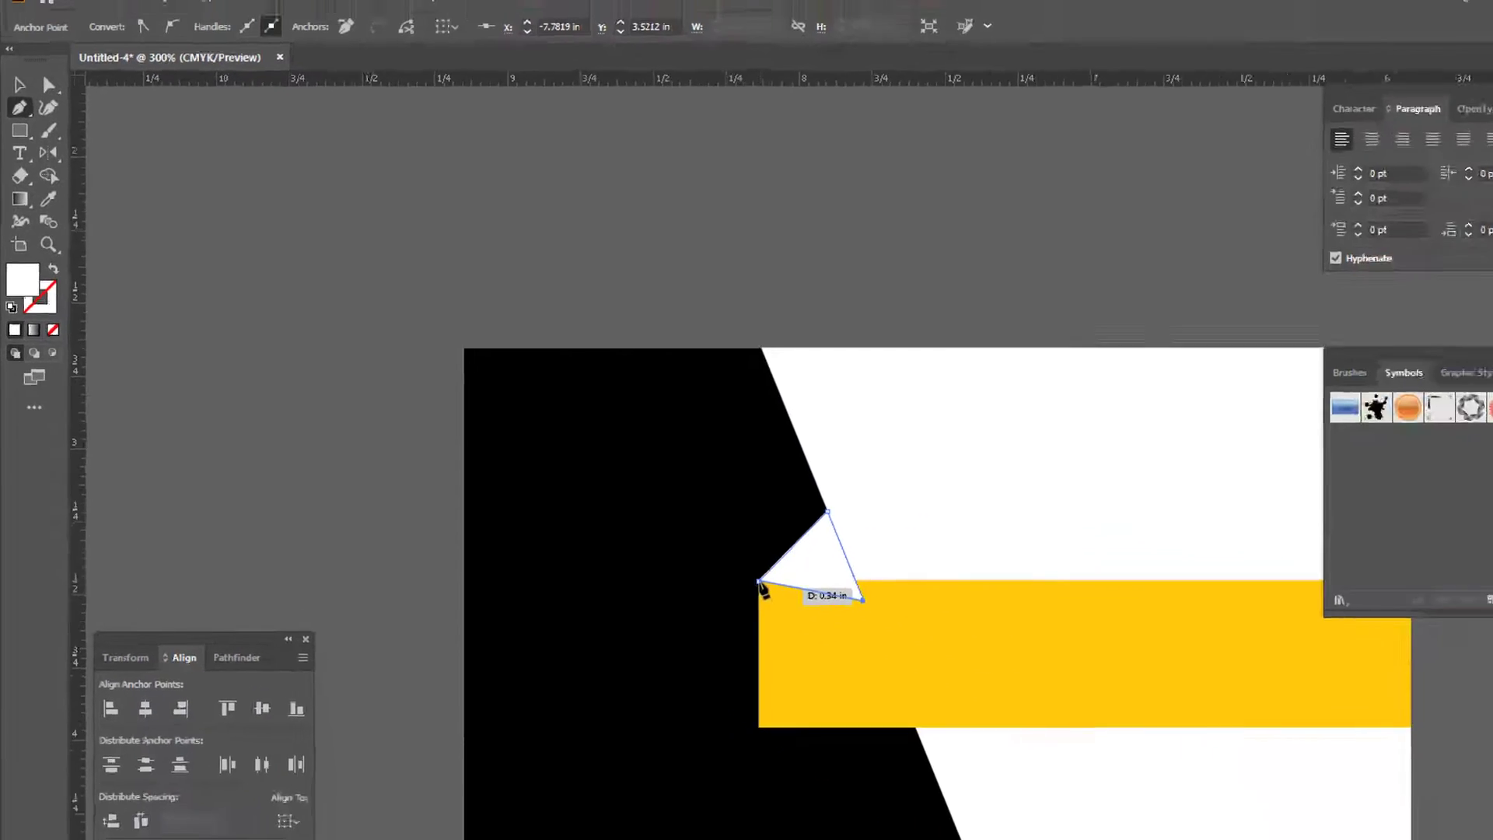
key("v")
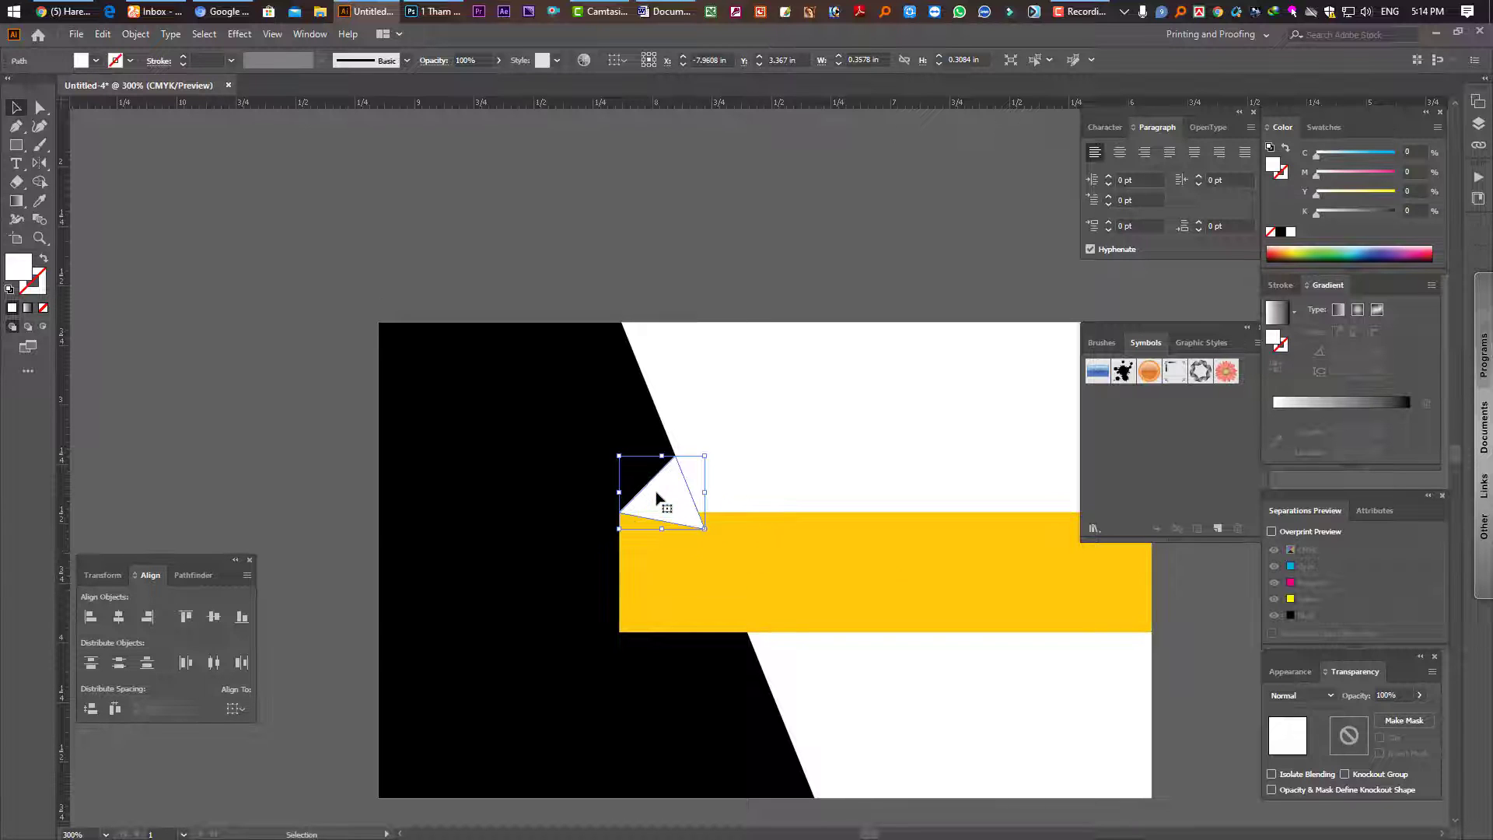
Fill the triangle with an orange swatch and darken it by raising K.
left_click(1324, 128)
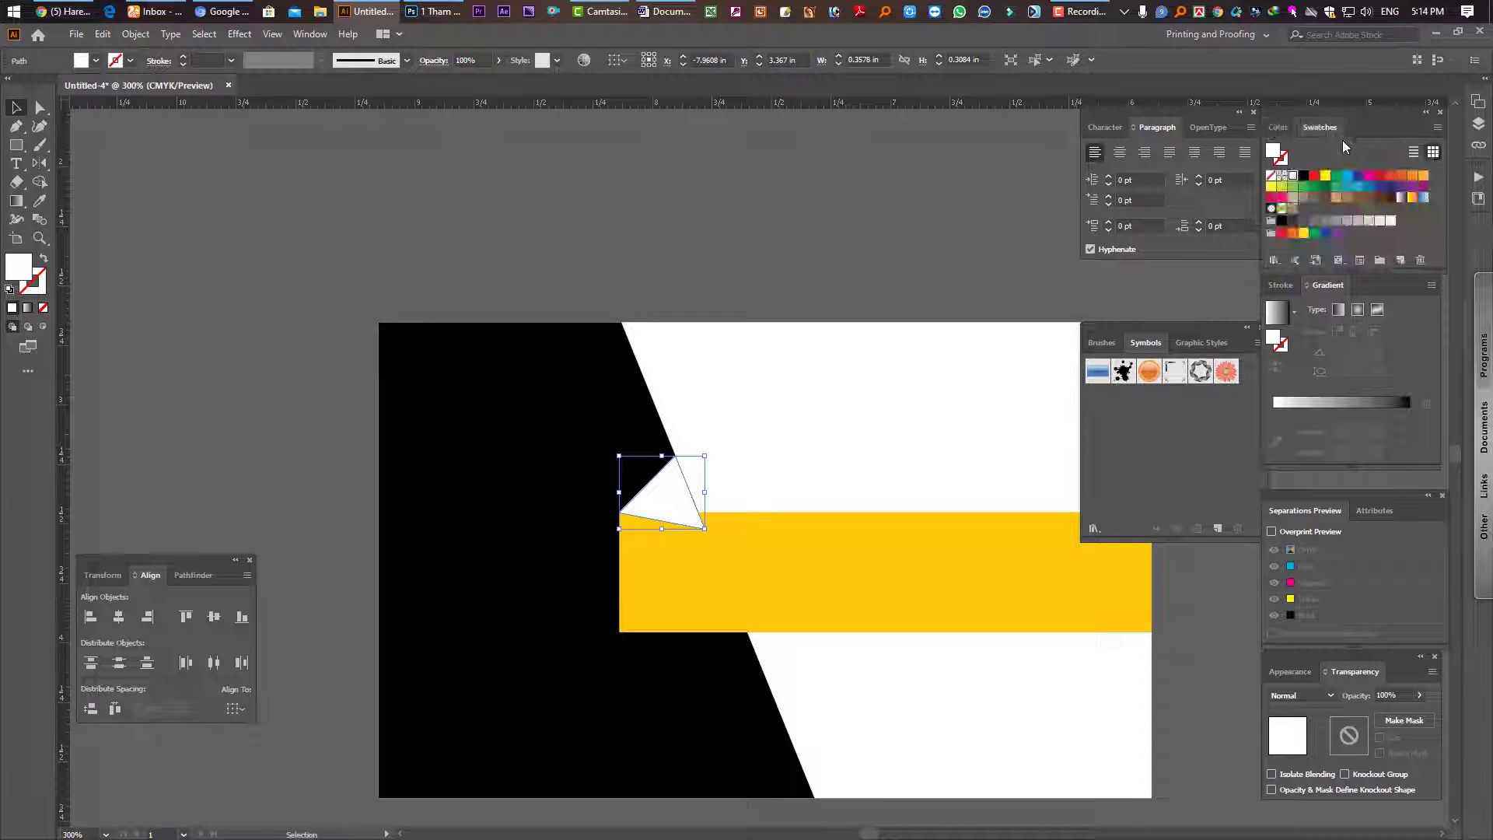
left_click(1413, 175)
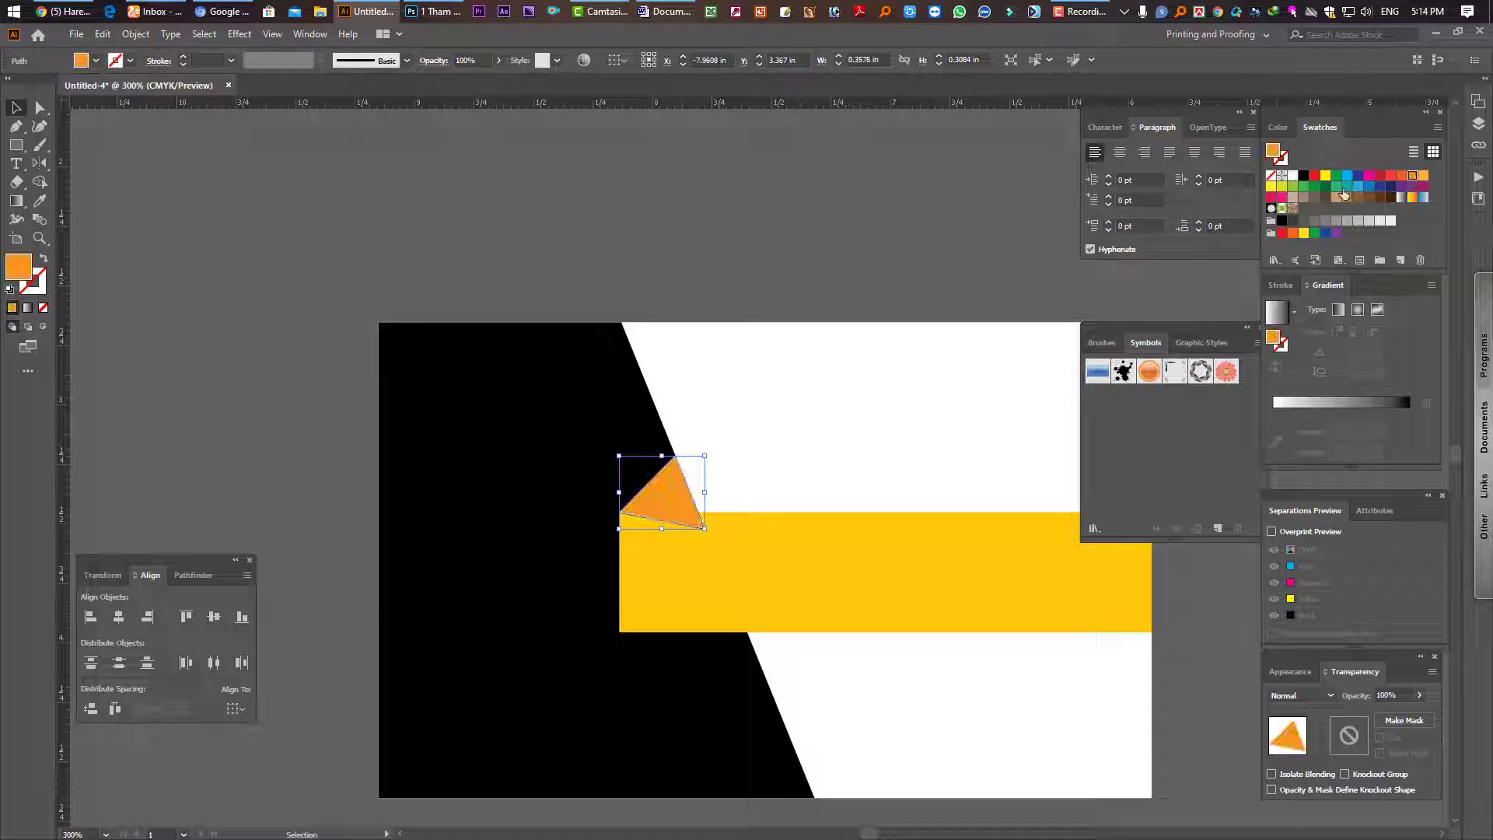
left_click(1278, 128)
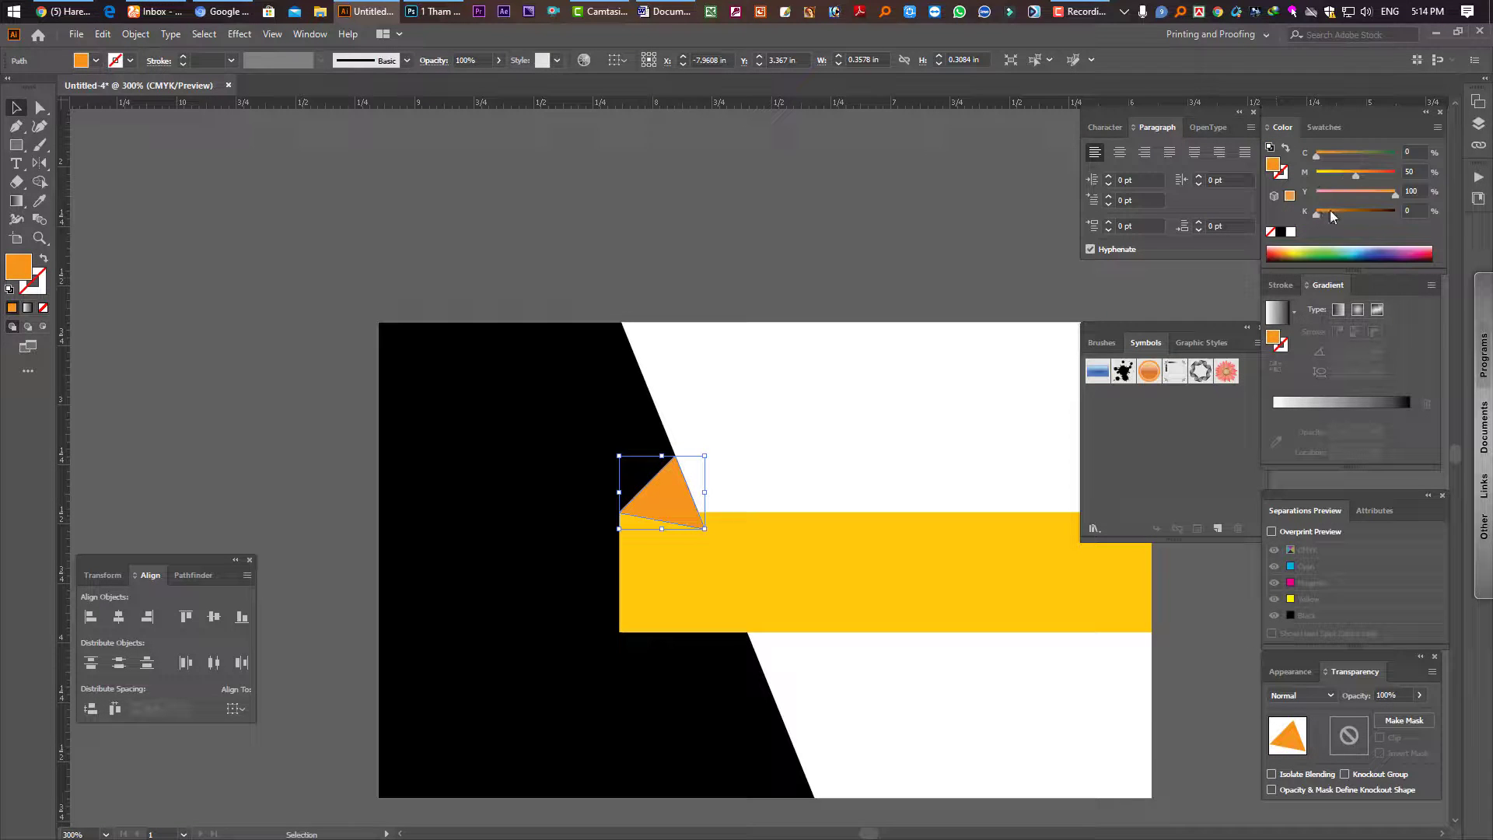
left_click_drag(1330, 210, 1333, 210)
left_click(902, 557)
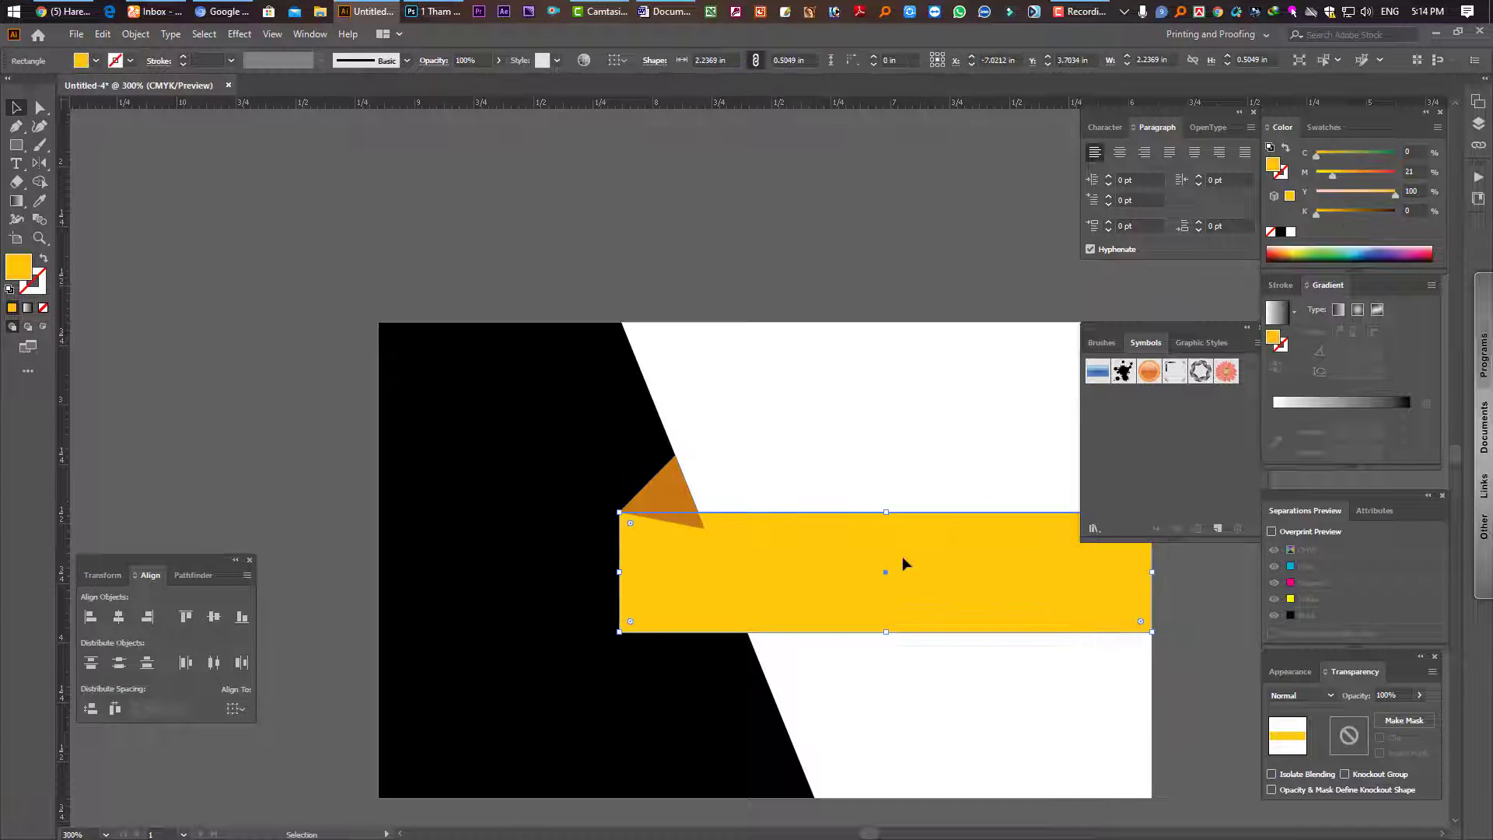
Bring the yellow bar to front and slide its bottom-left anchor right to slant its end.
key("ctrl+shift+bracketright")
key("Tab")
key("ctrl+minus")
left_click(743, 539)
left_click(449, 386)
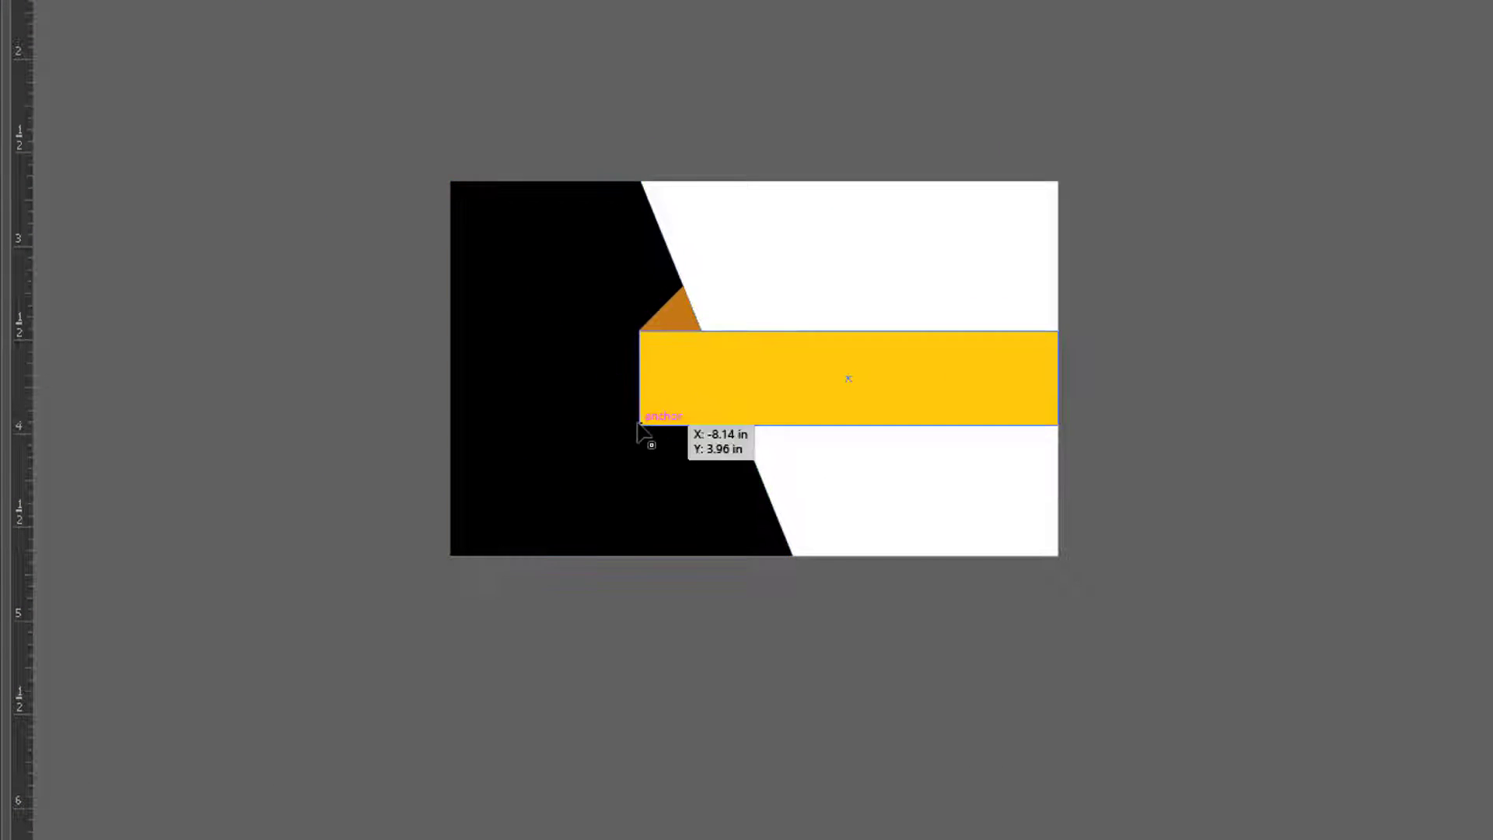
left_click_drag(653, 319, 639, 321)
left_click(631, 398)
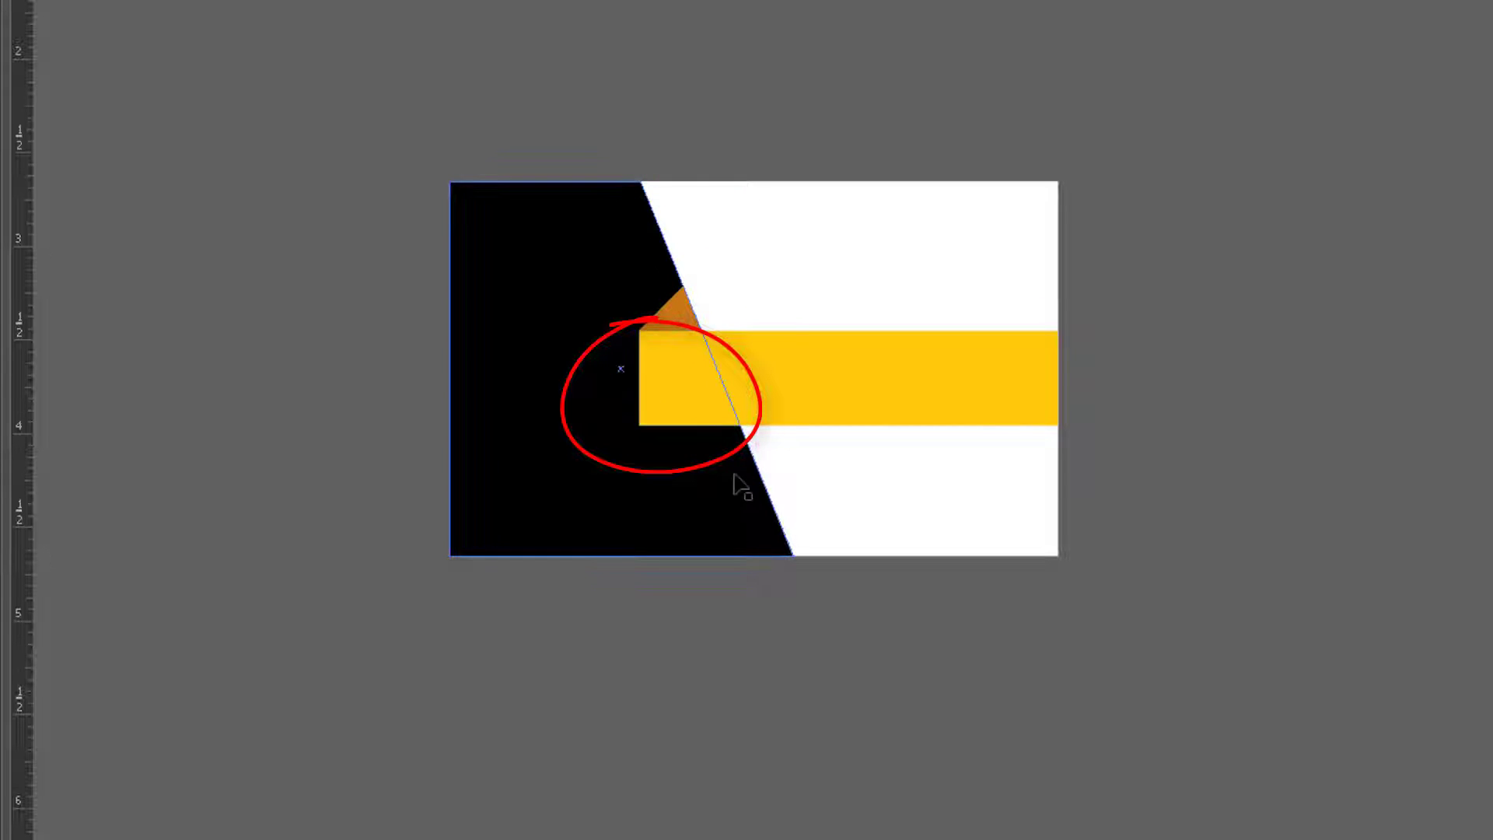
left_click_drag(734, 478, 670, 488)
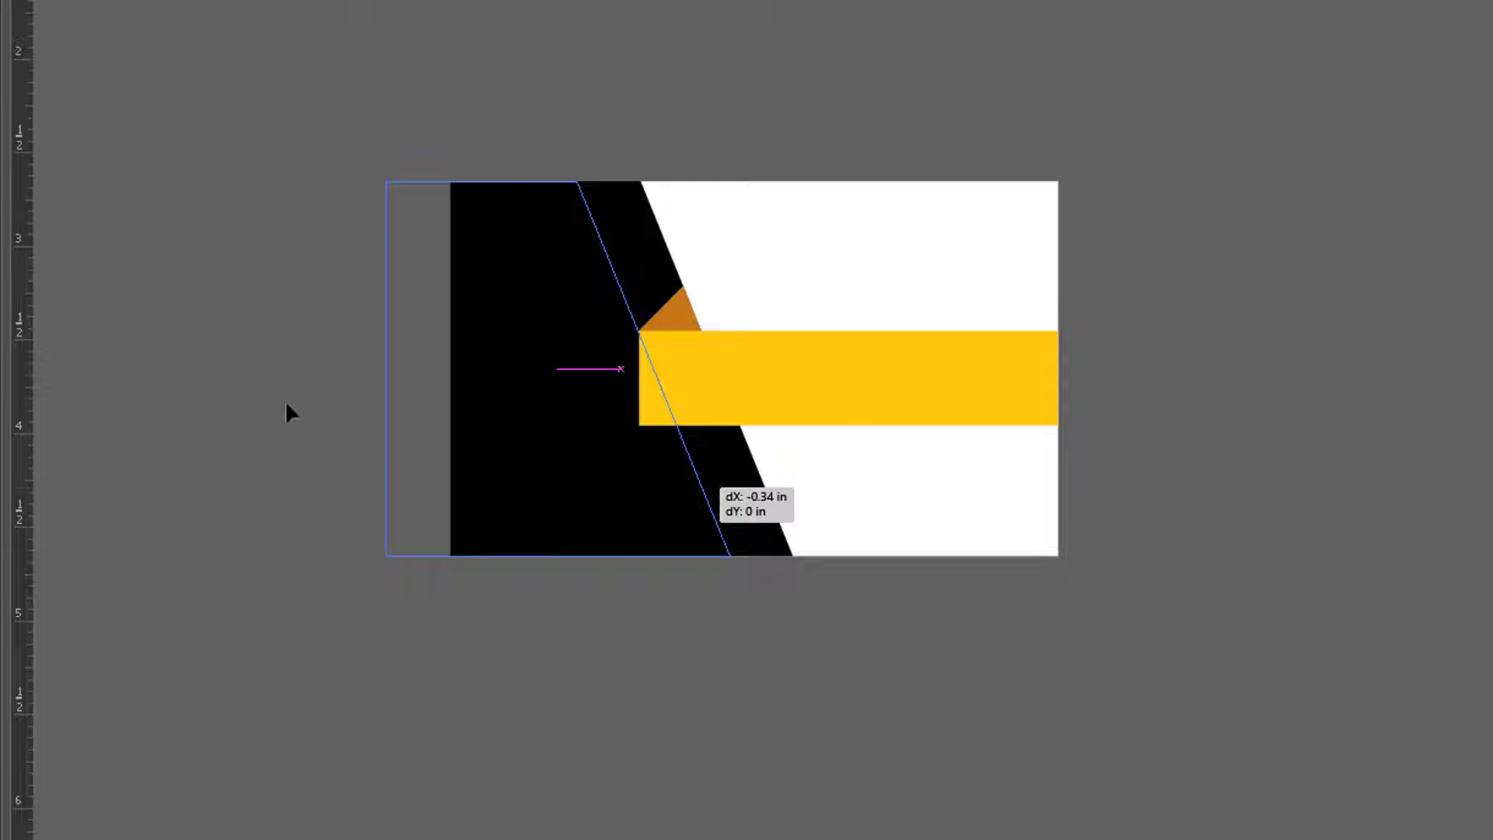
key("ctrl+z")
key("Tab")
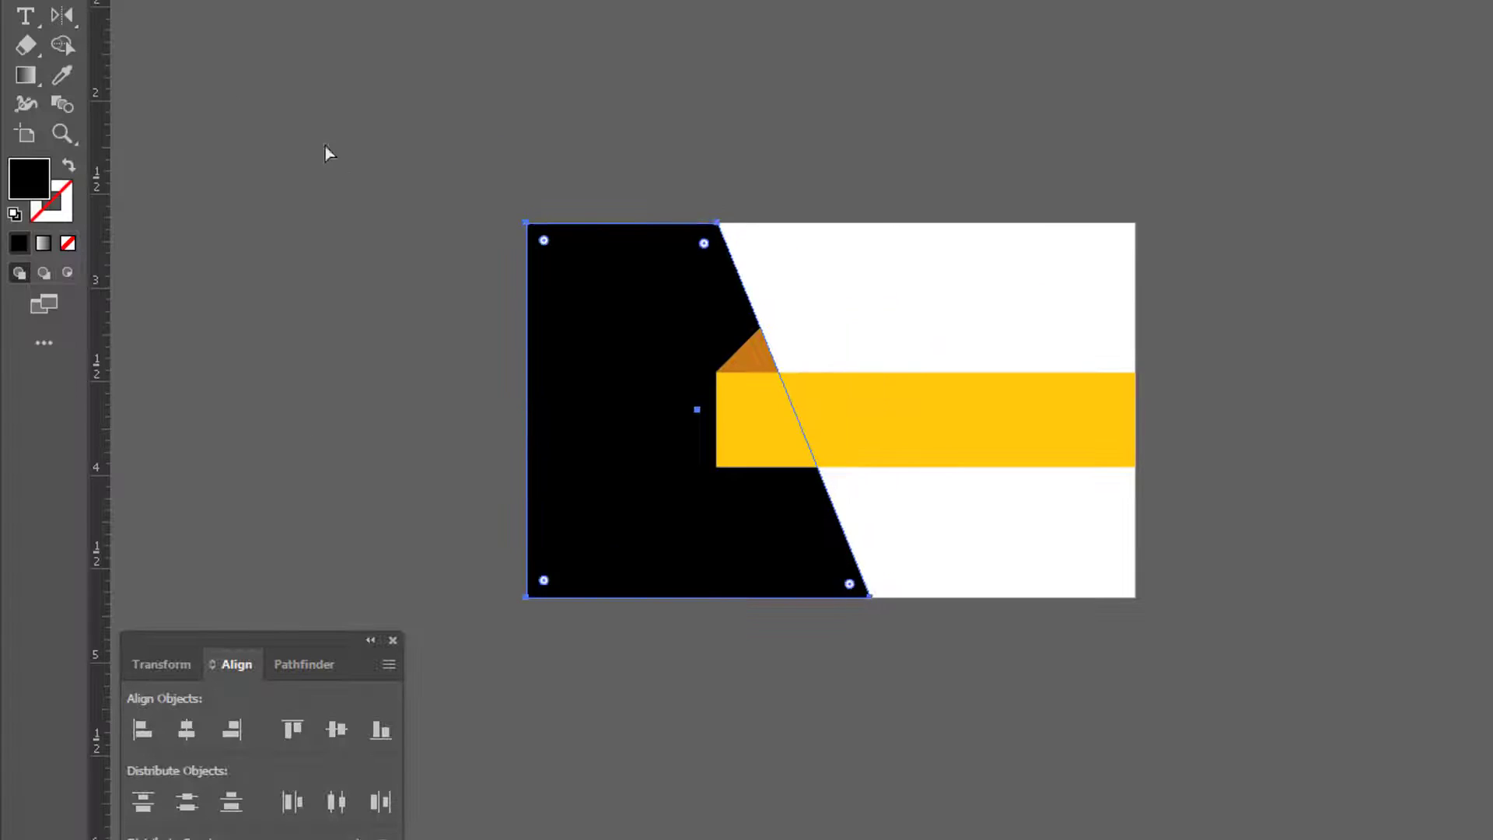
left_click_drag(718, 468, 741, 476)
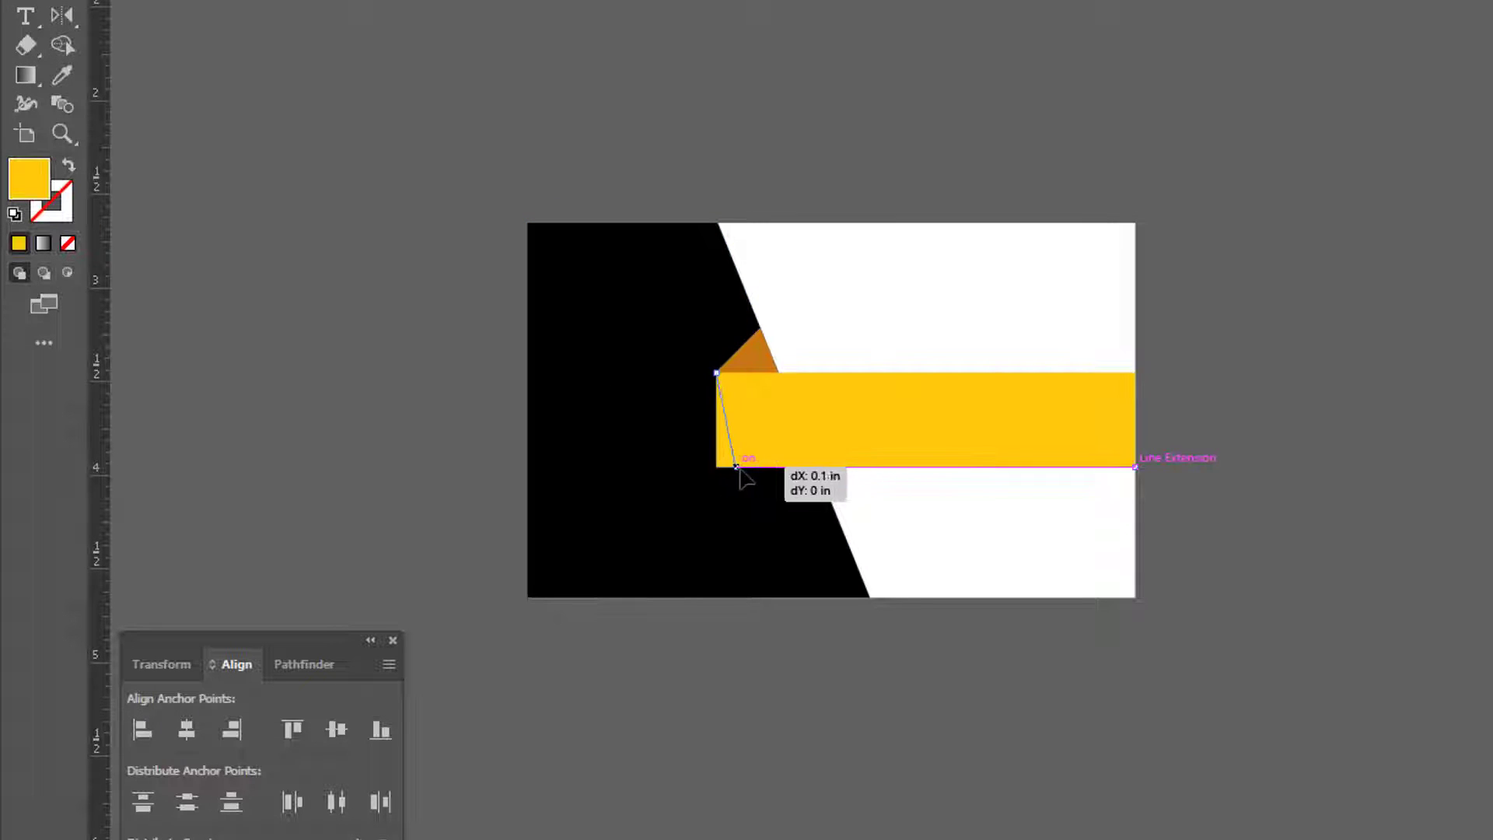
Try nudging the black panel, undo it, then drag a copy slightly right.
key("ctrl+plus")
left_click(754, 326)
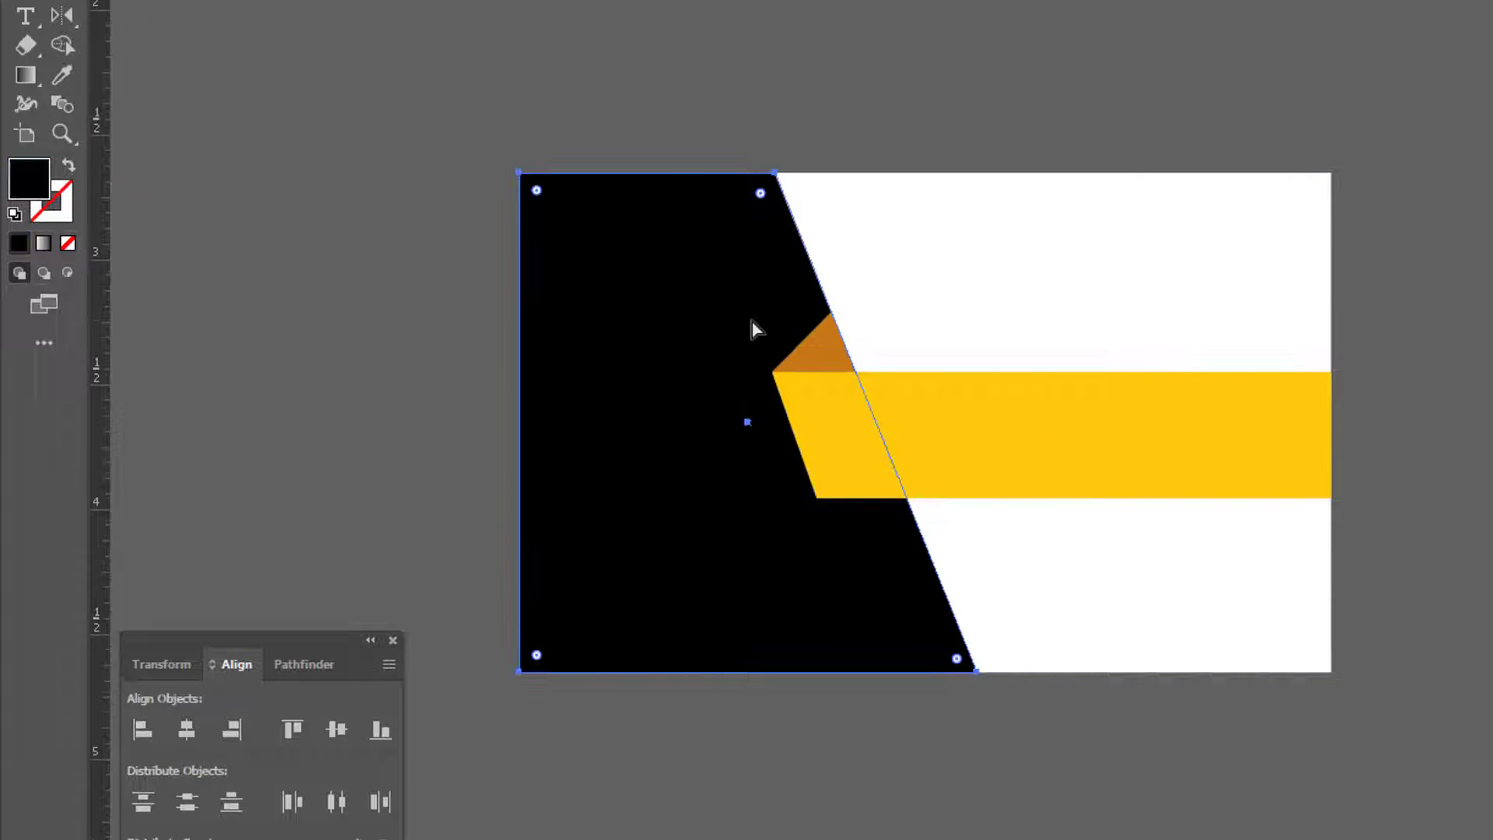
left_click_drag(747, 325, 766, 328)
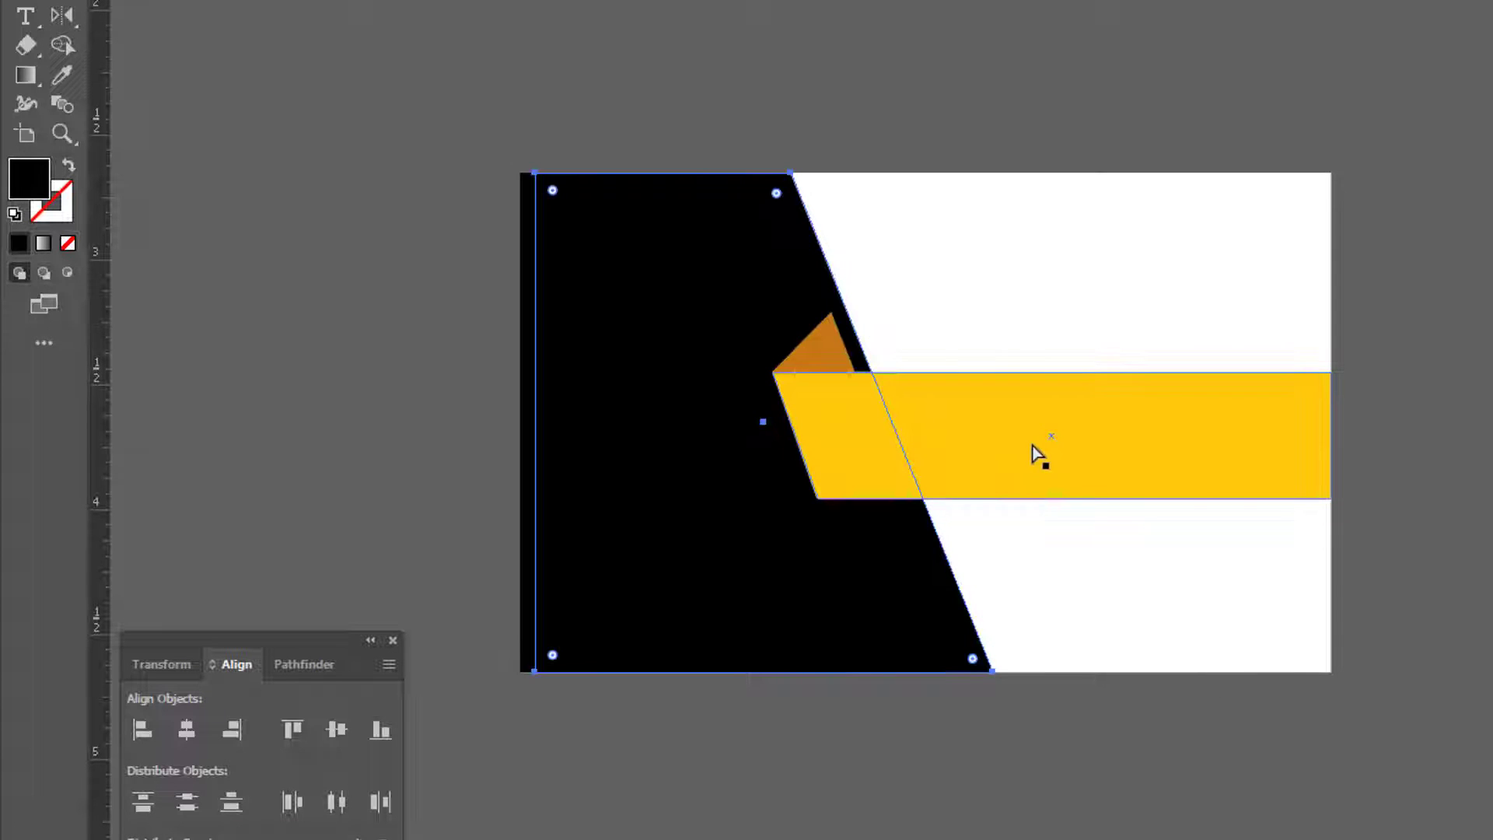
key("ctrl+z")
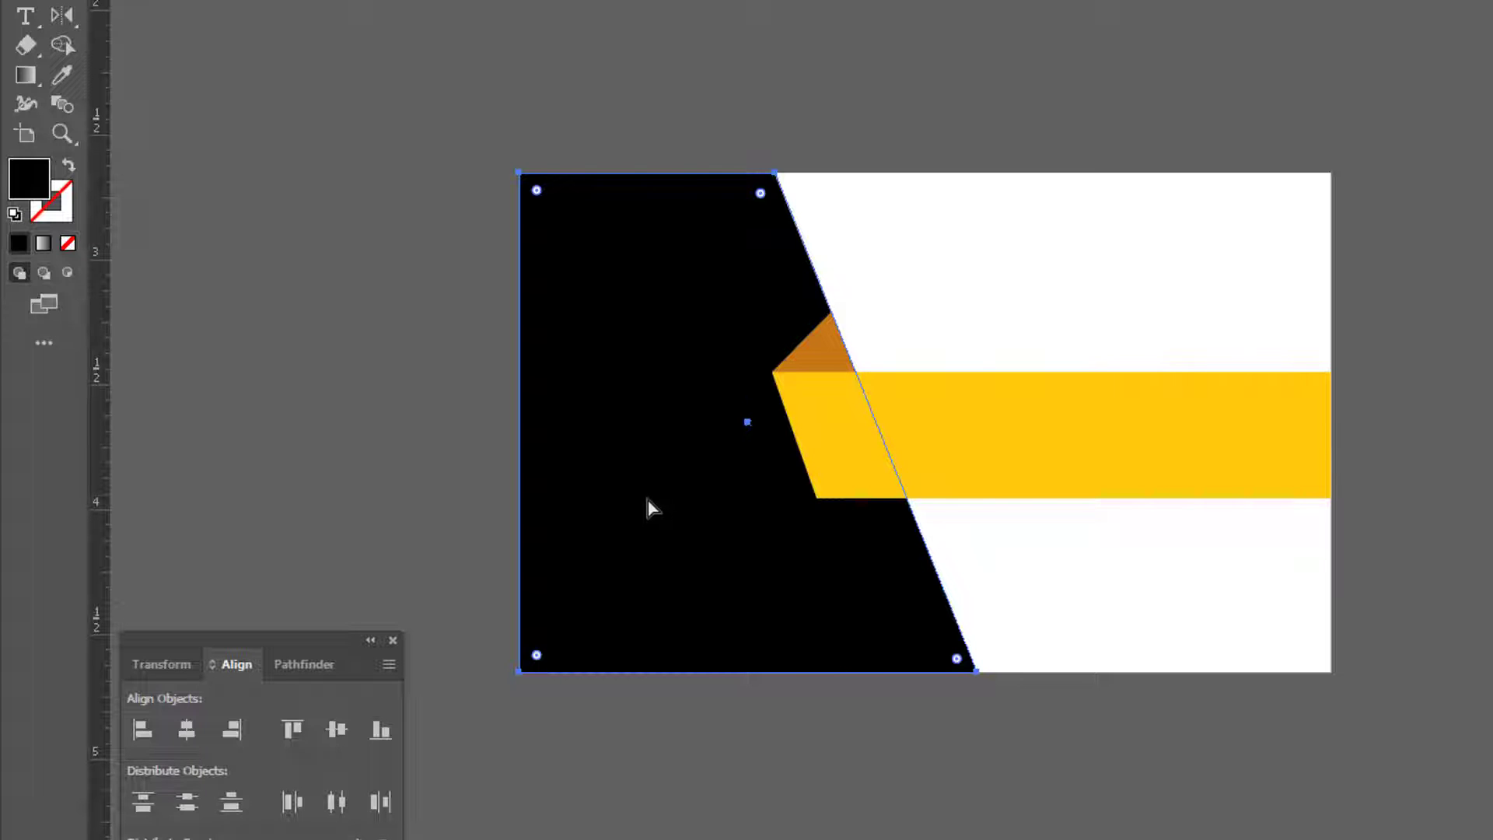
left_click_drag(620, 503, 835, 508)
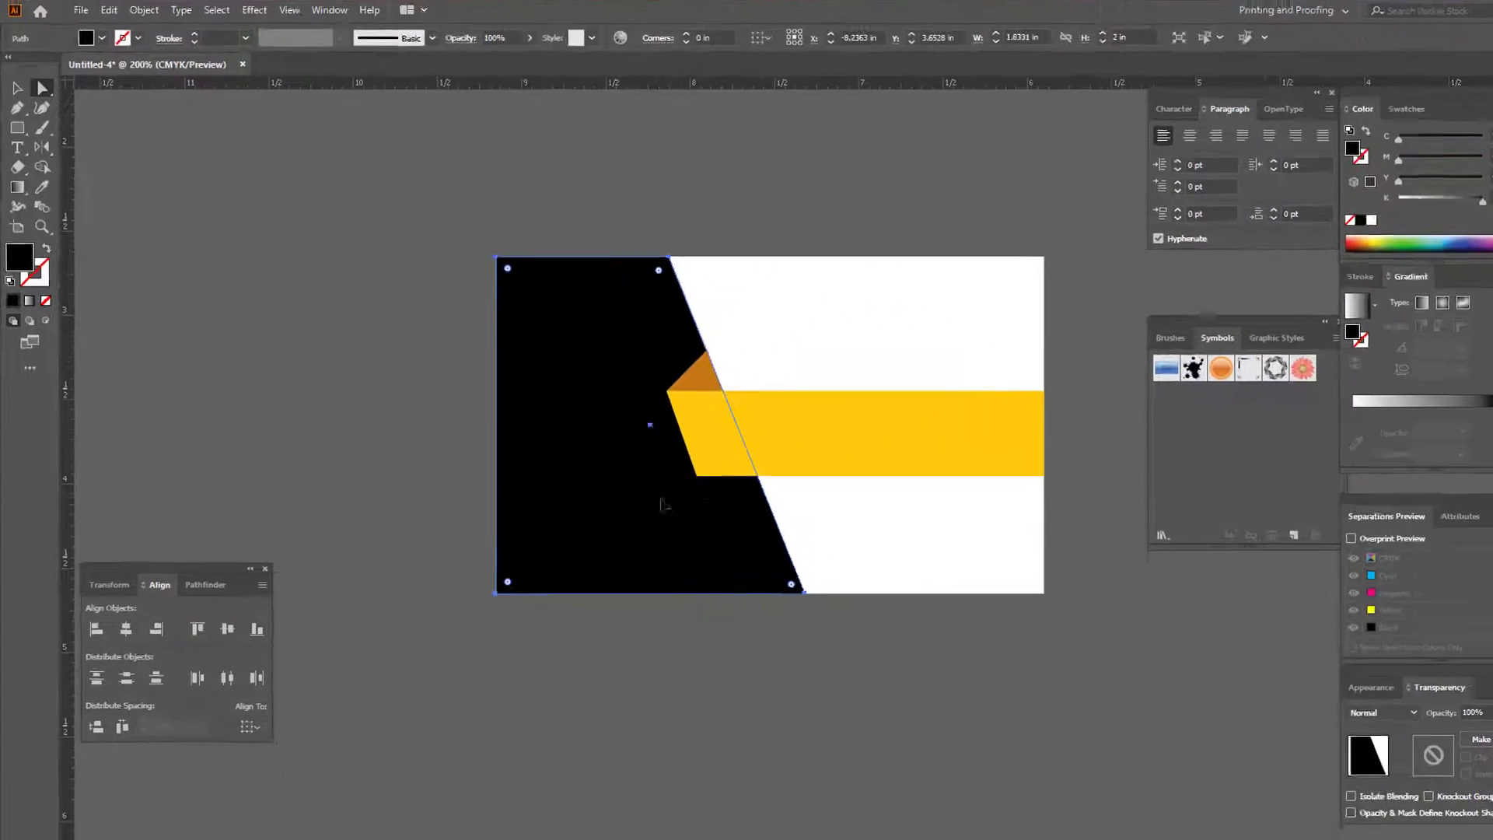
left_click_drag(624, 498, 639, 499)
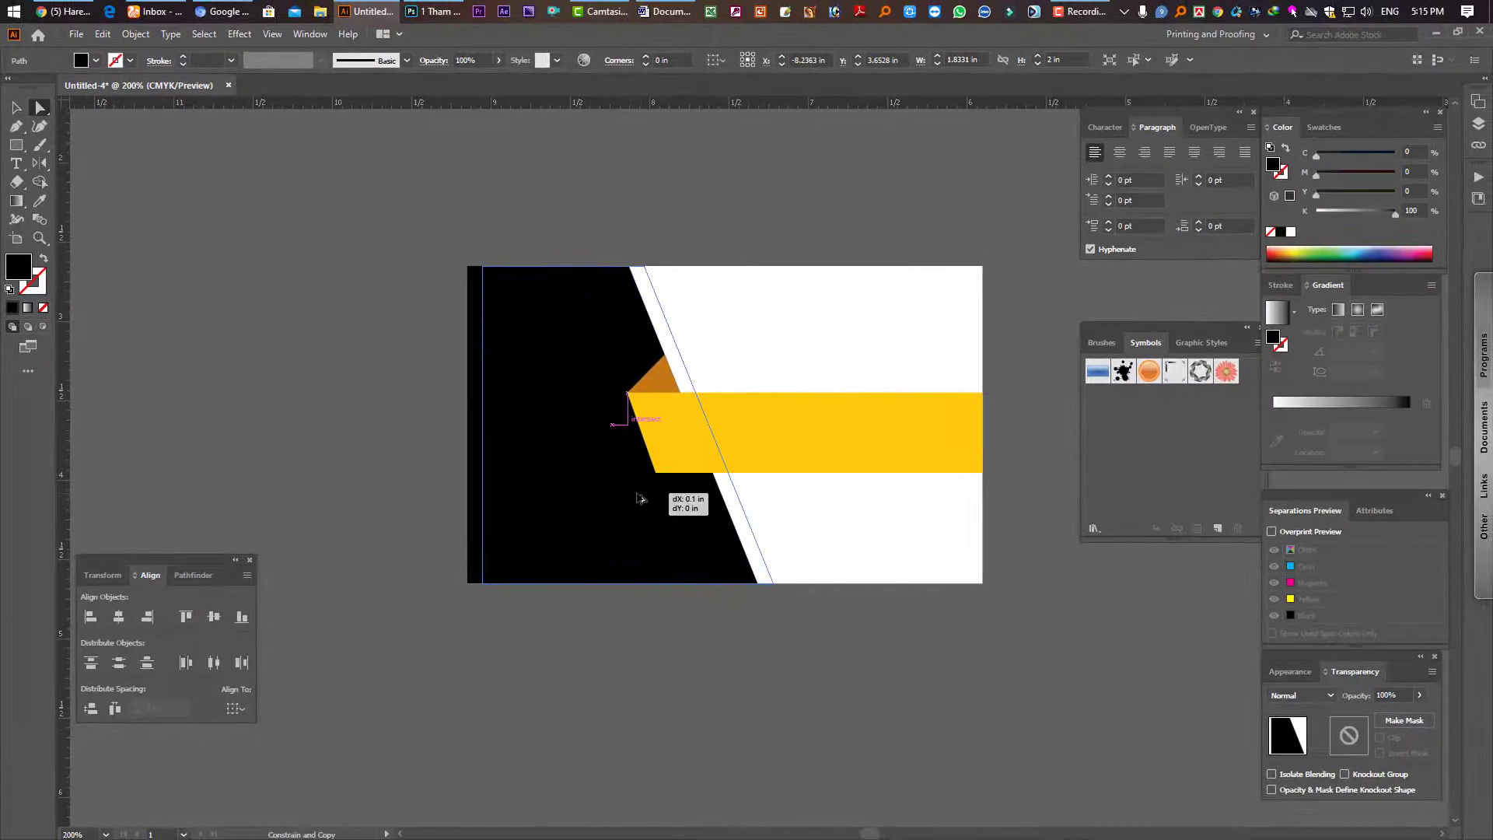
Eyedrop the bar's yellow onto the panel copy and send it behind the black panel.
key("i")
left_click(840, 432)
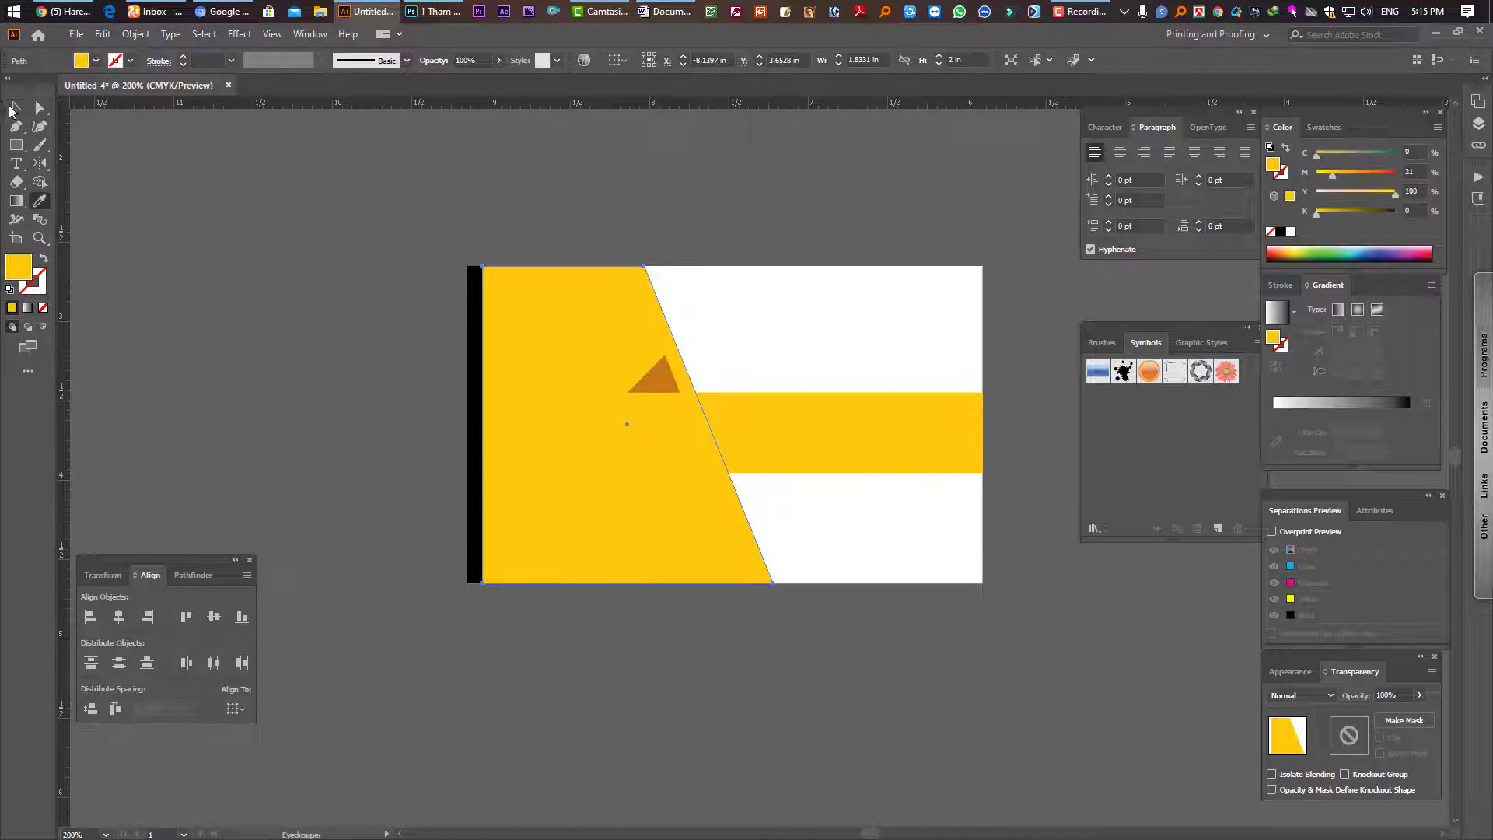
left_click(753, 303, "shift")
key("ctrl+shift+bracketleft")
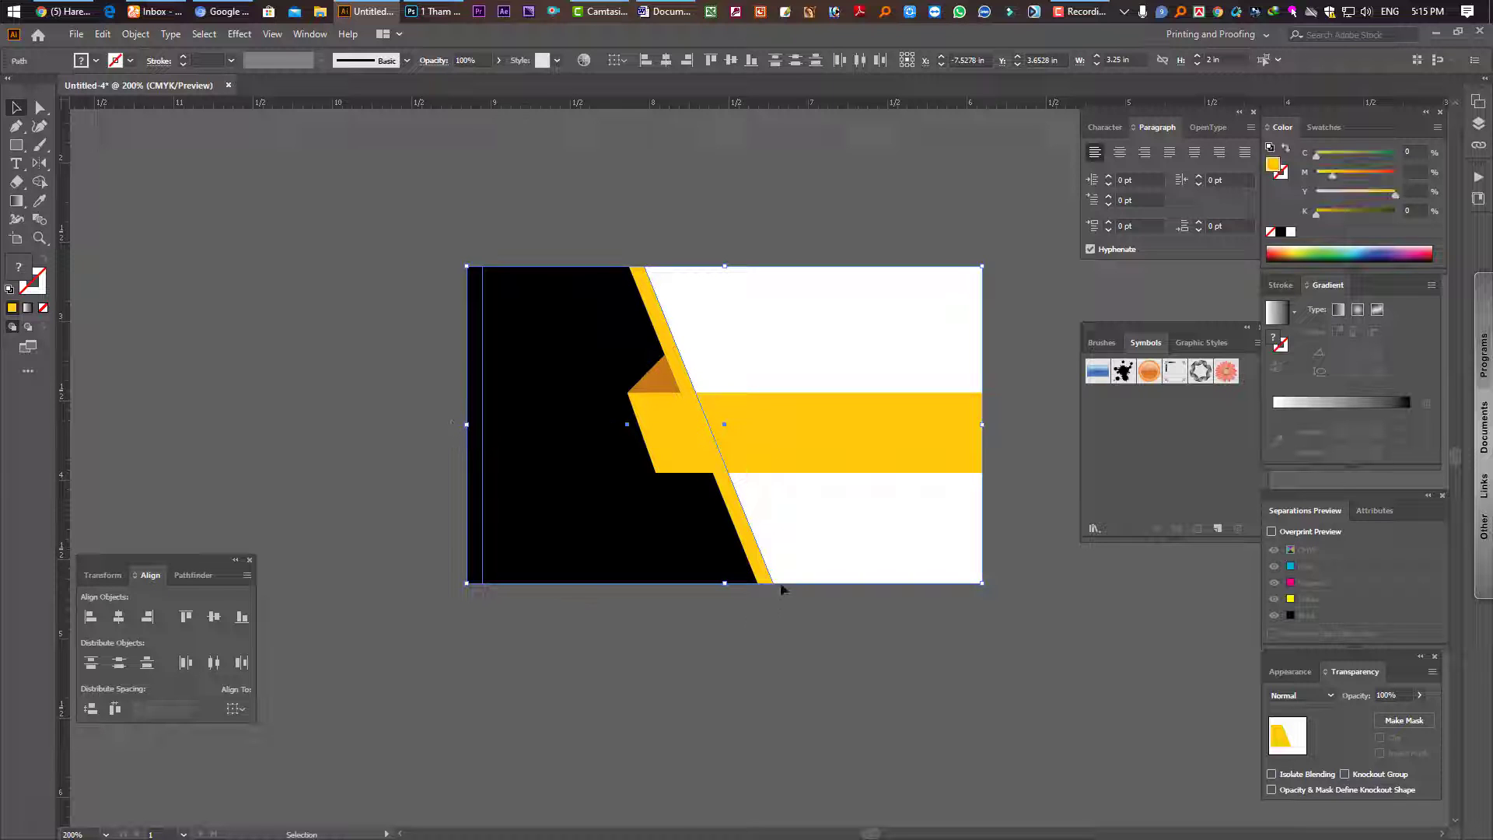
left_click(759, 560)
left_click_drag(759, 560, 759, 528)
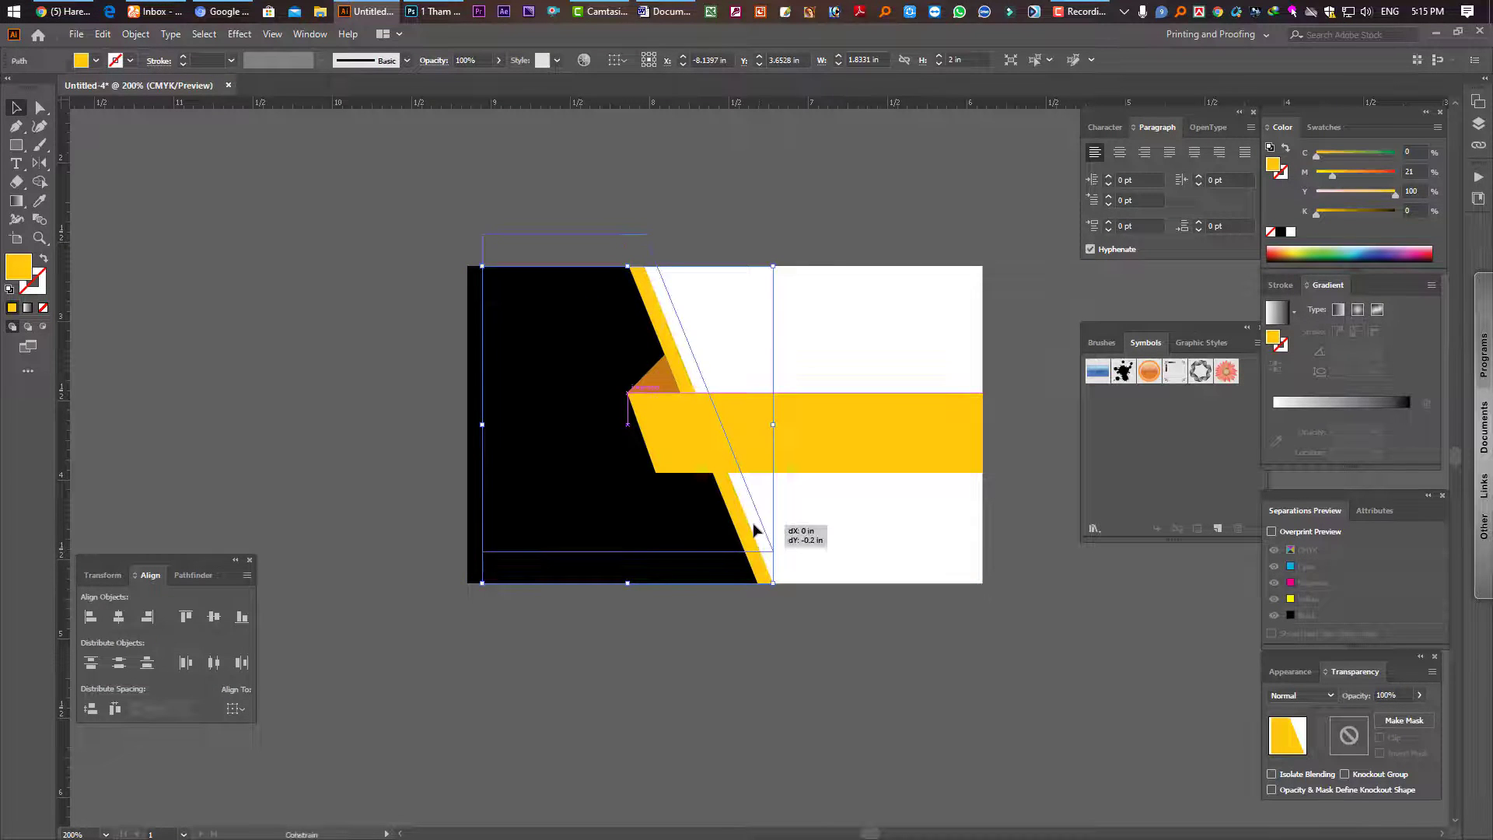
left_click(523, 278, "shift")
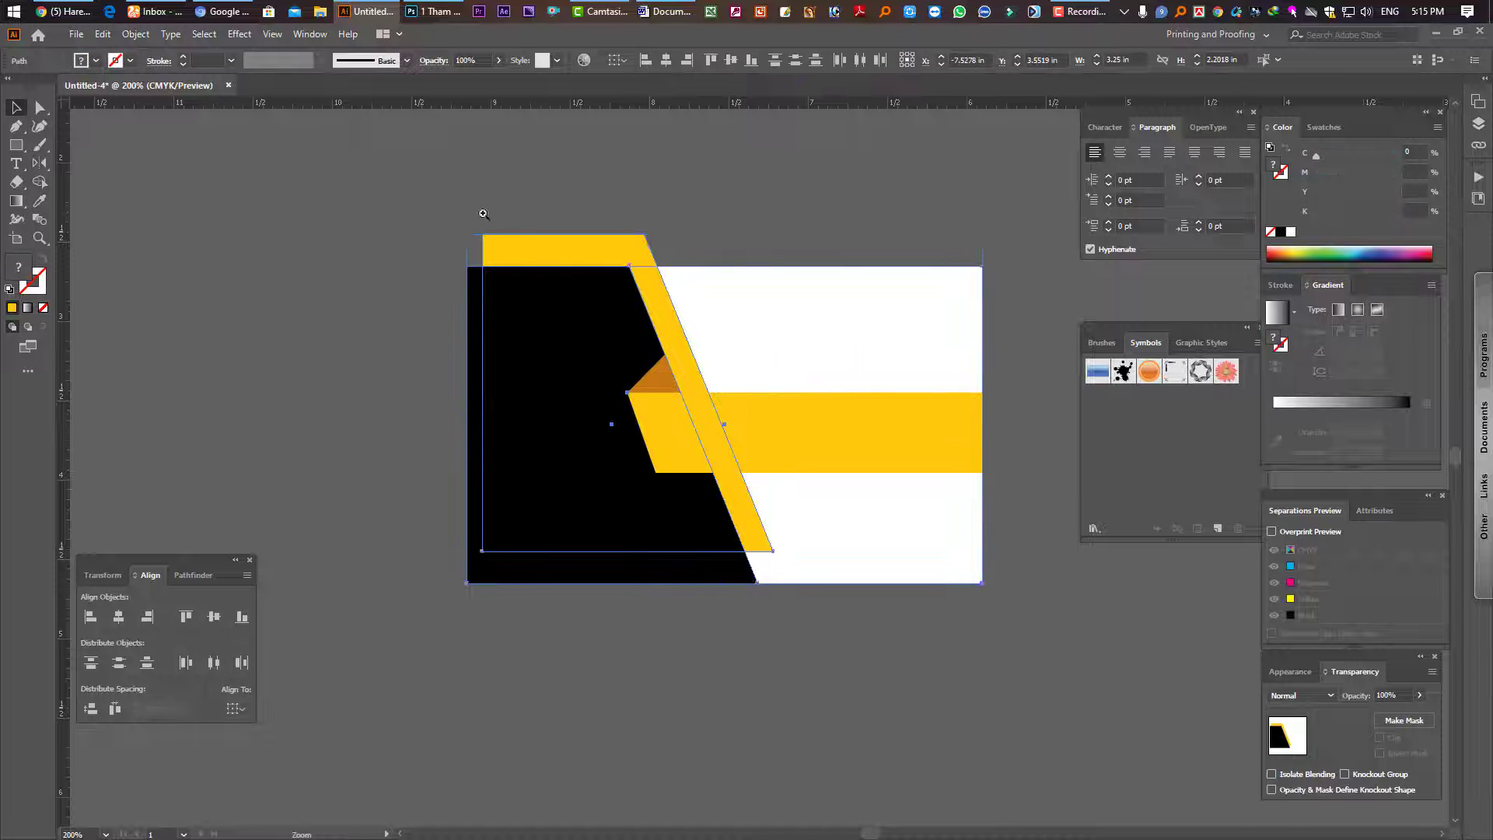
left_click_drag(487, 210, 759, 444)
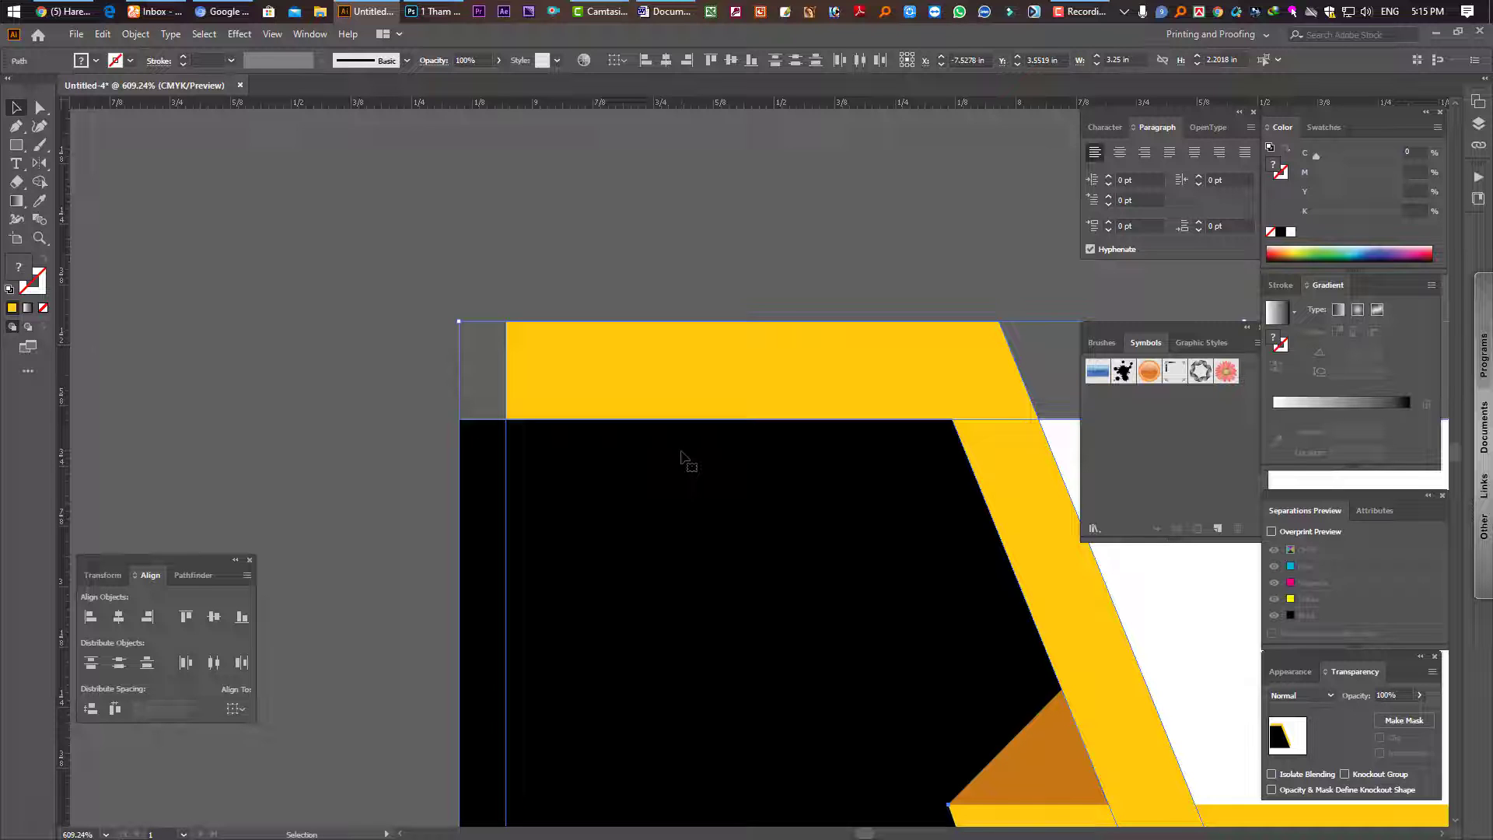
Delete the yellow copy and place another black panel copy to the left of the card.
key("ctrl+z")
left_click(749, 566, "ctrl+alt")
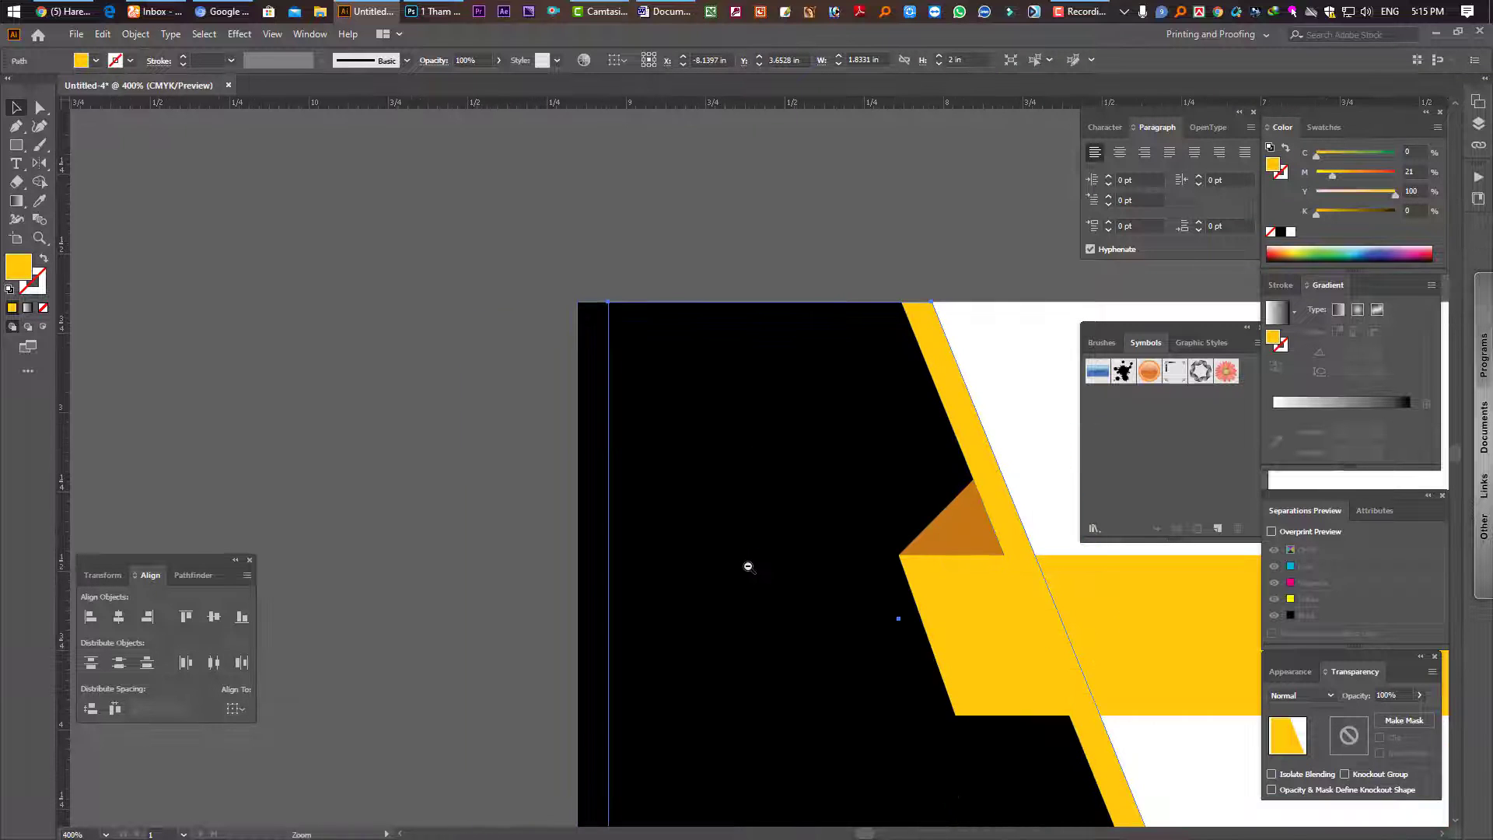
left_click(816, 568, "ctrl+alt")
key("ctrl+z")
left_click(724, 550, "ctrl+alt")
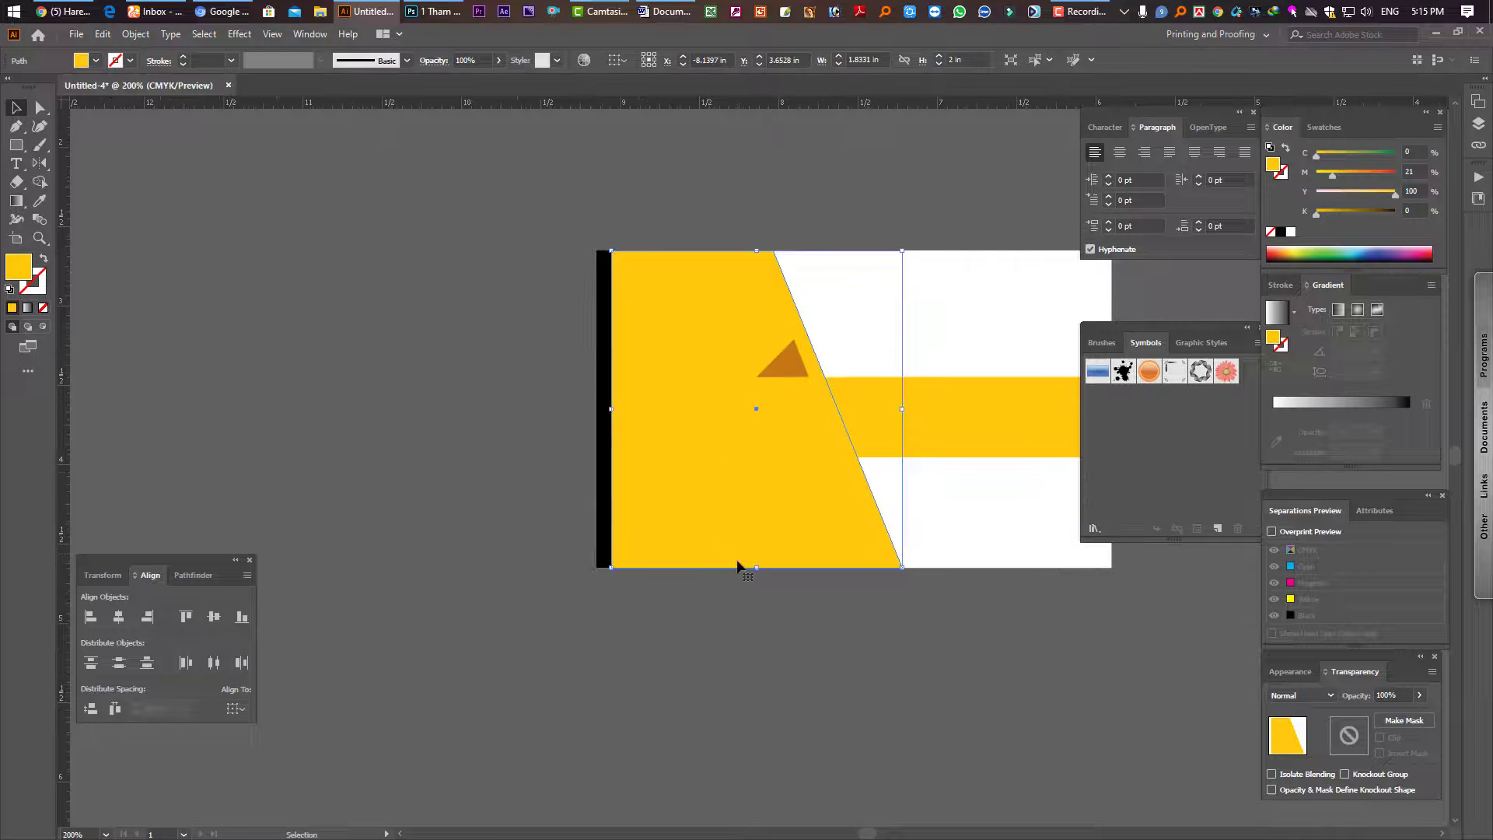
key("Delete")
mouse_move(728, 493)
left_mouse_down()
mouse_move(866, 493)
mouse_move(605, 504)
mouse_move(650, 499)
mouse_move(637, 498)
left_mouse_up()
Divide the overlapping black shapes with Pathfinder and delete the unwanted piece, keeping the sliver.
left_click(40, 107)
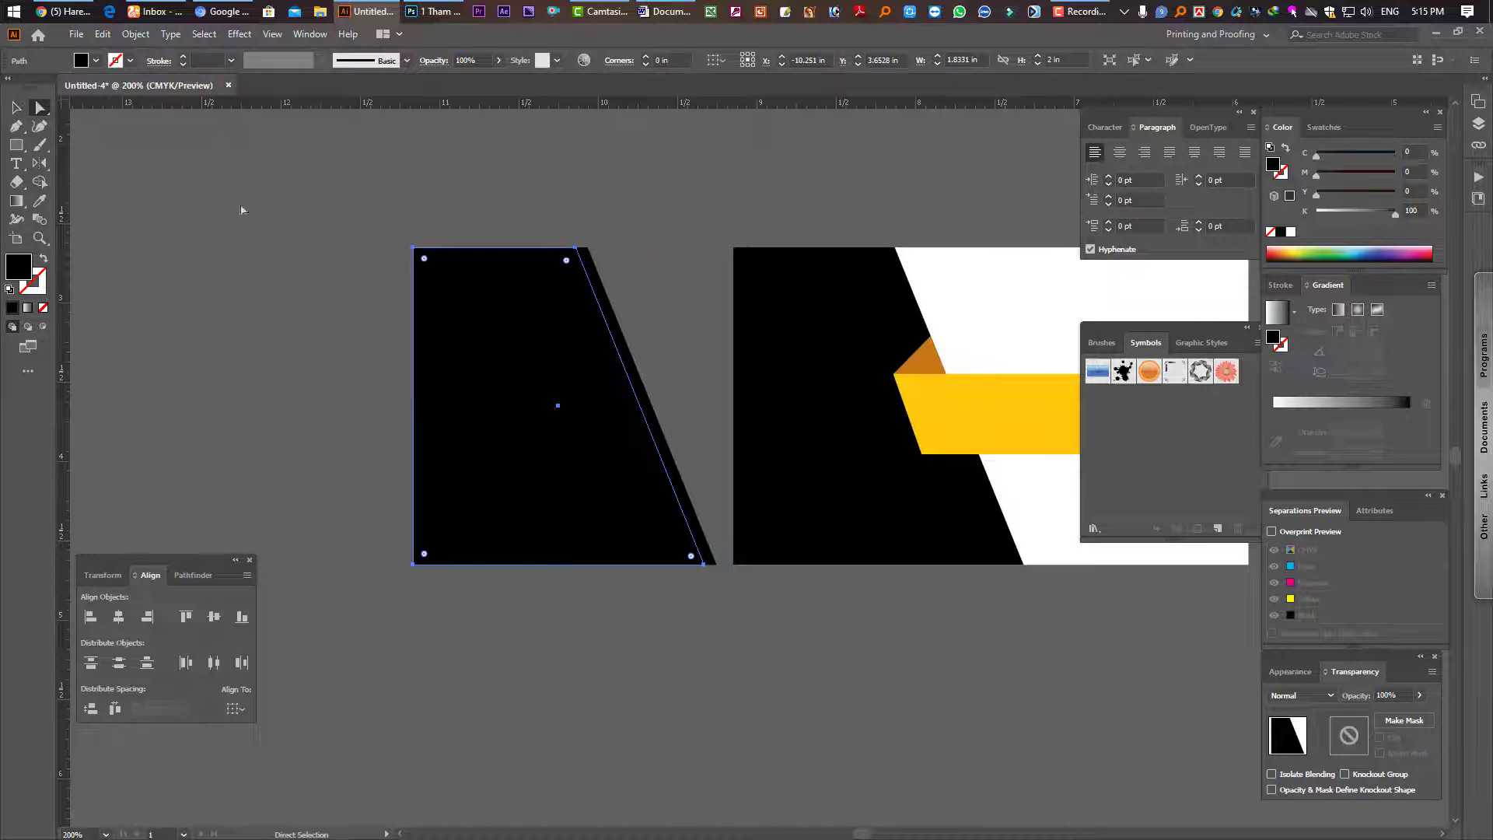
left_click_drag(498, 560, 683, 716)
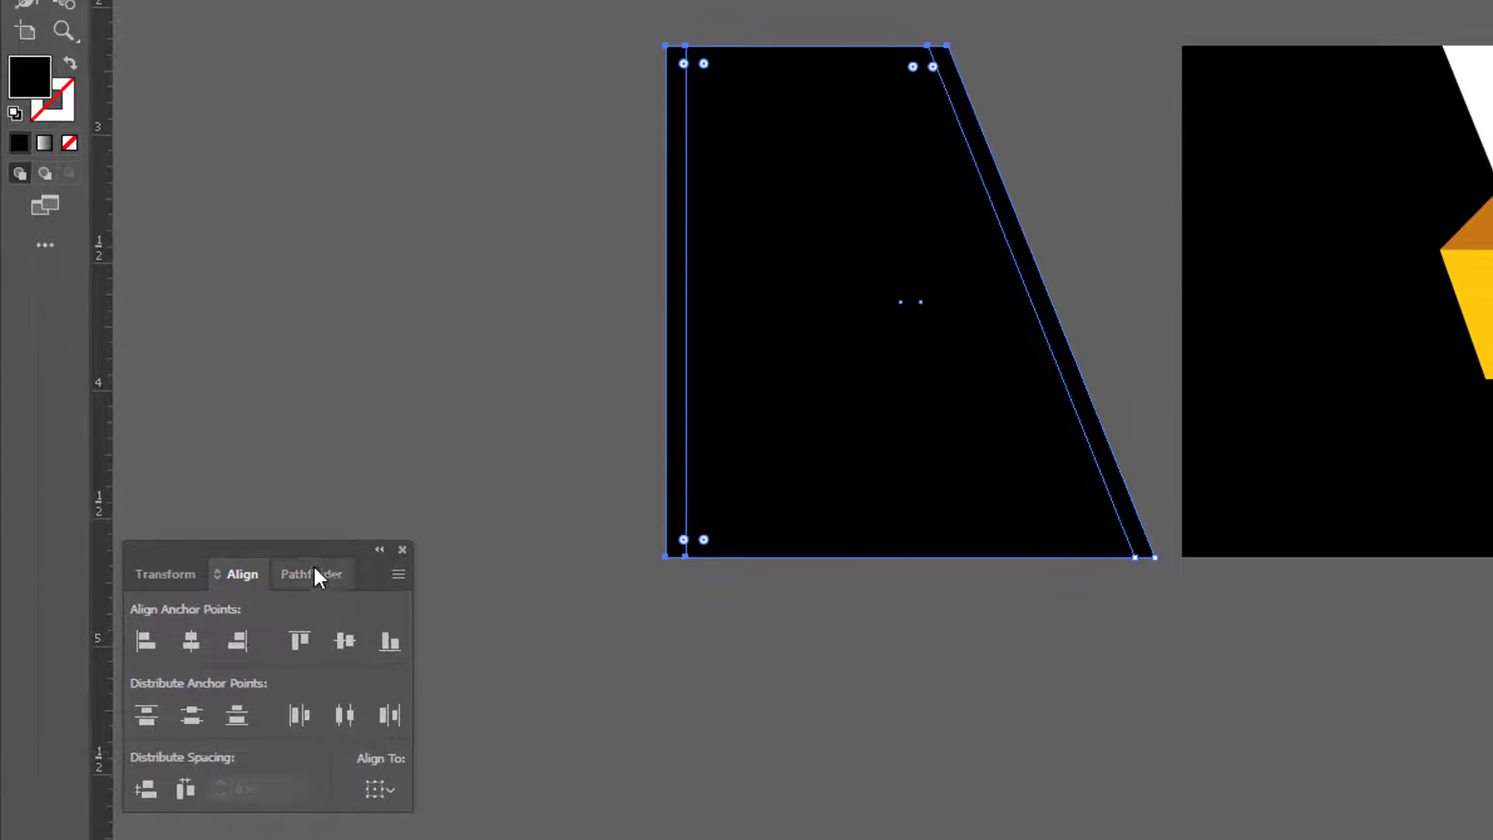
left_click(315, 576)
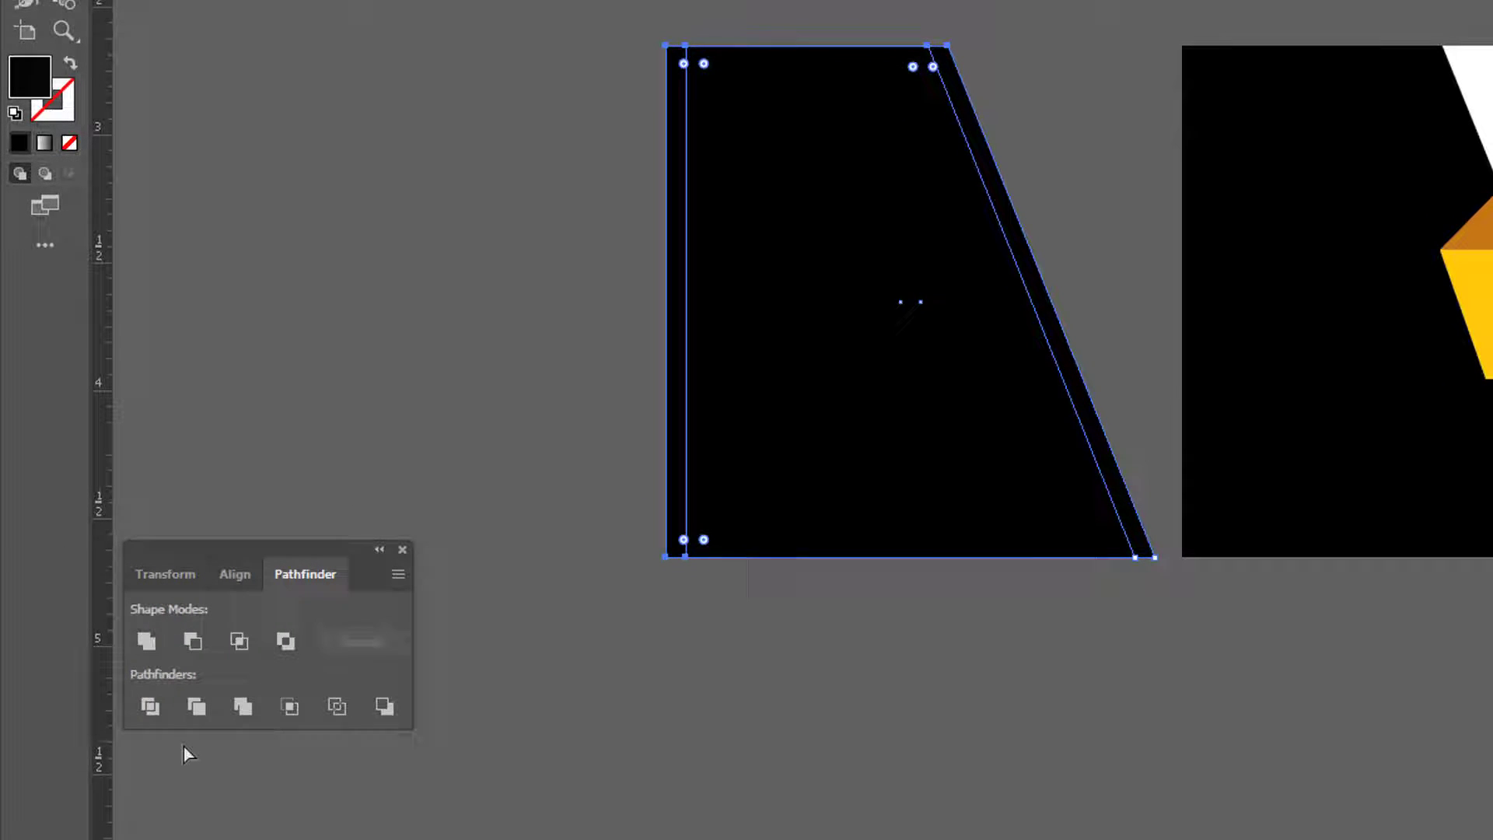
left_click(149, 709)
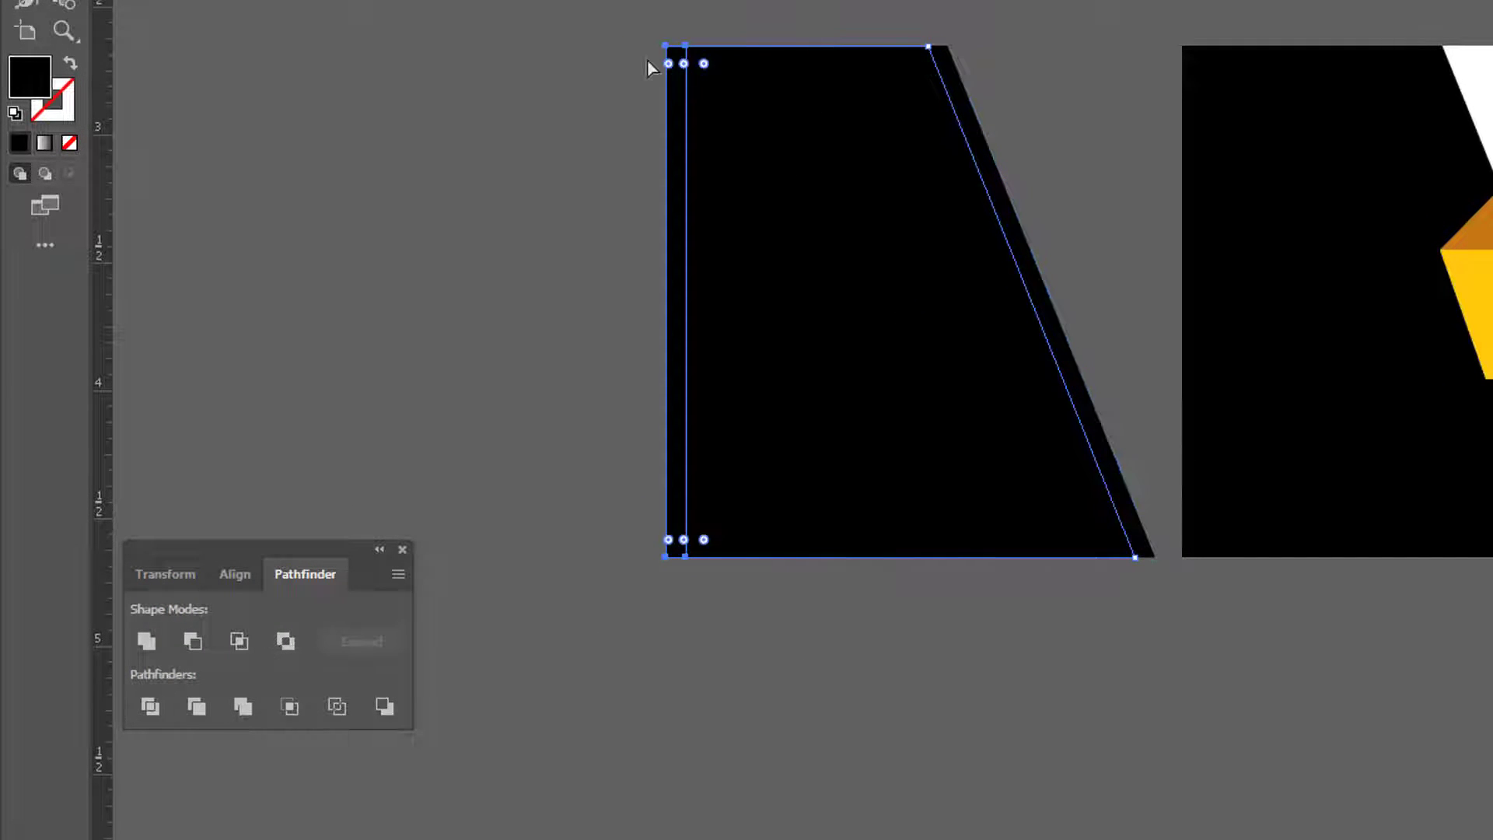
key("Delete")
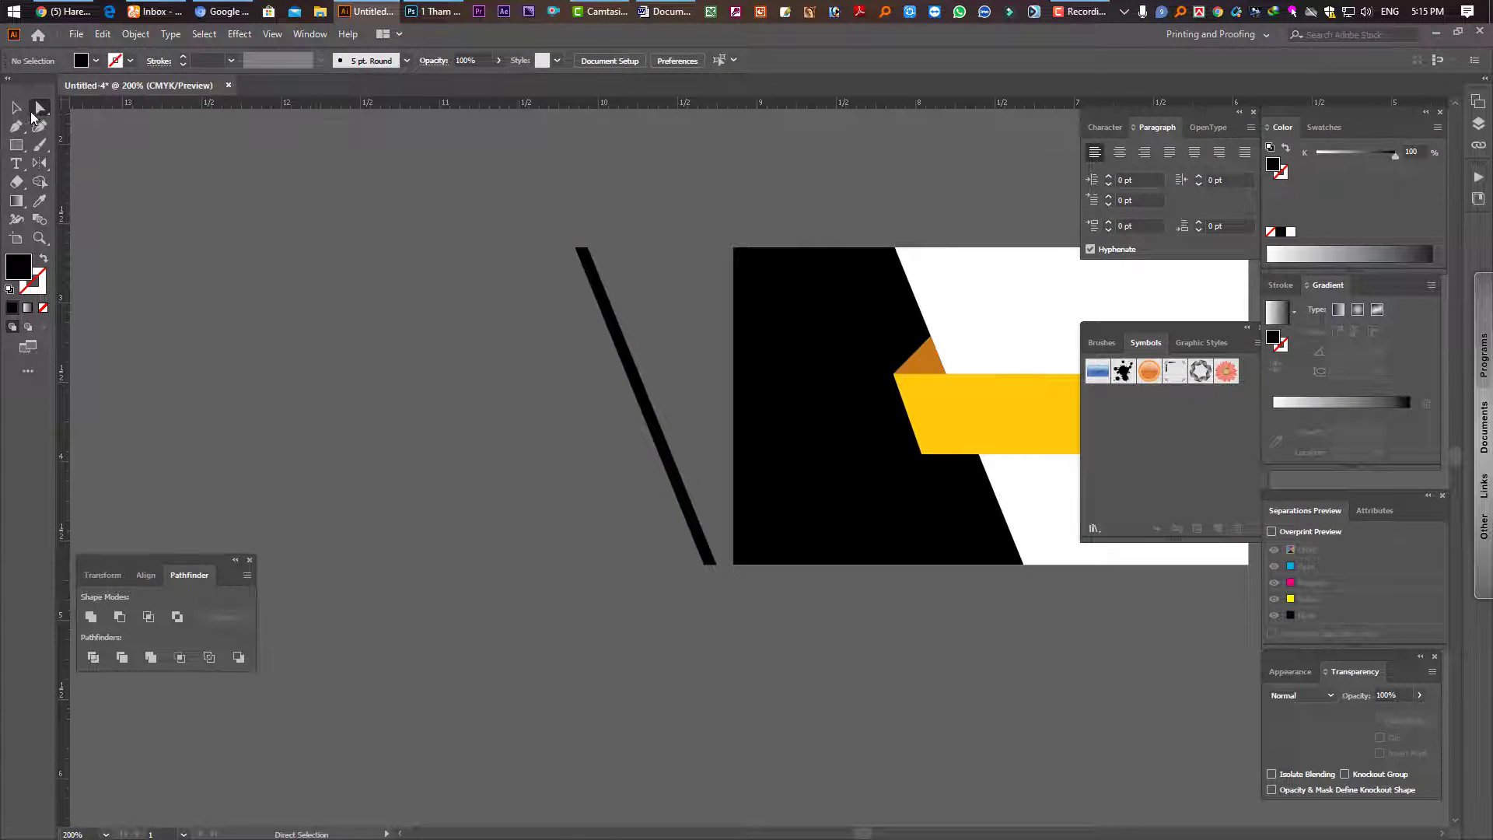
Color the sliver with the yellow band's fill and move it onto the black panel's diagonal edge.
left_click(15, 107)
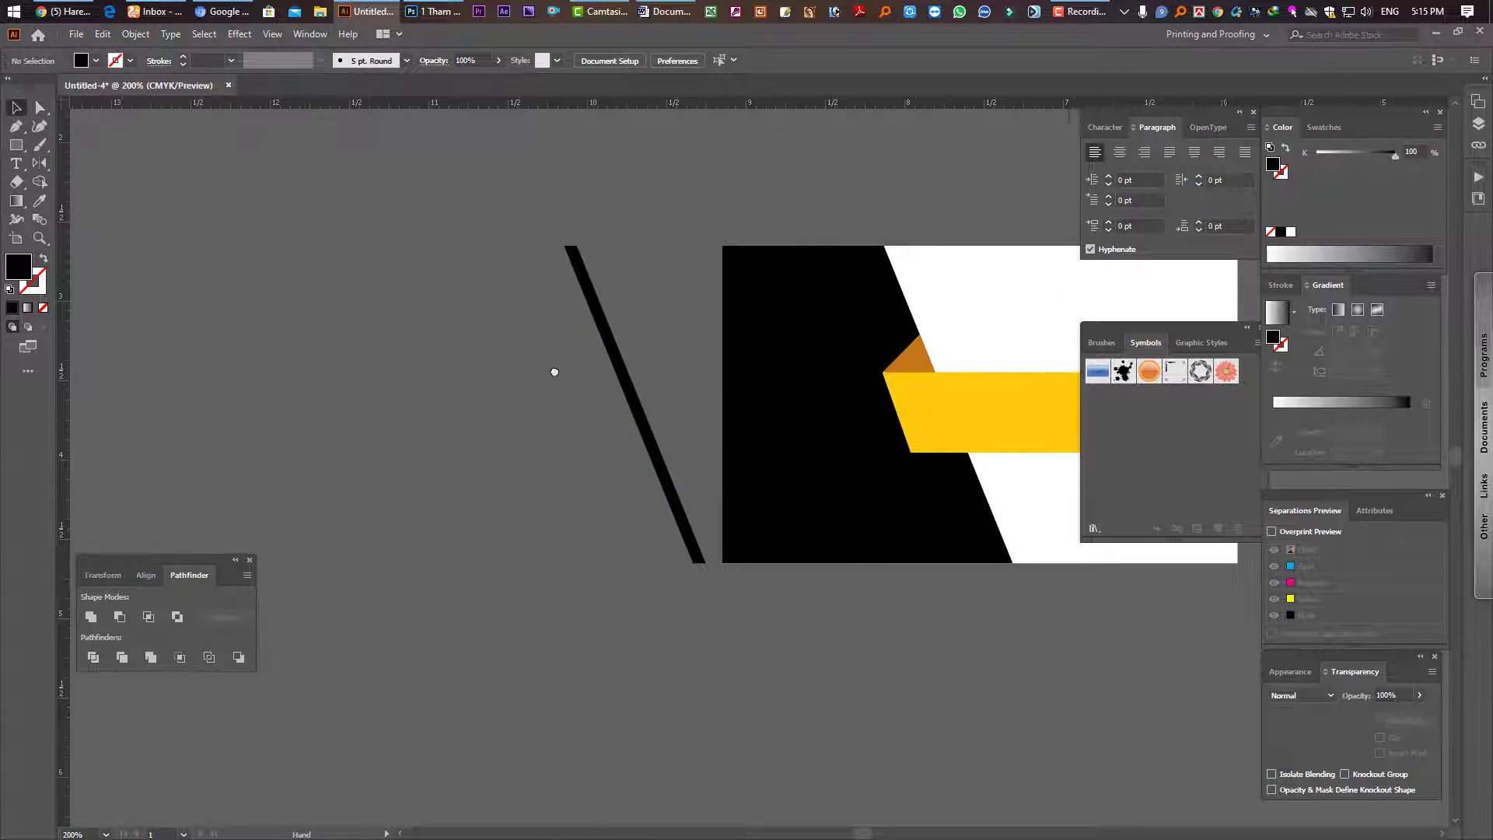
scroll(553, 389, "right", 3)
left_click(482, 385)
left_click(461, 342)
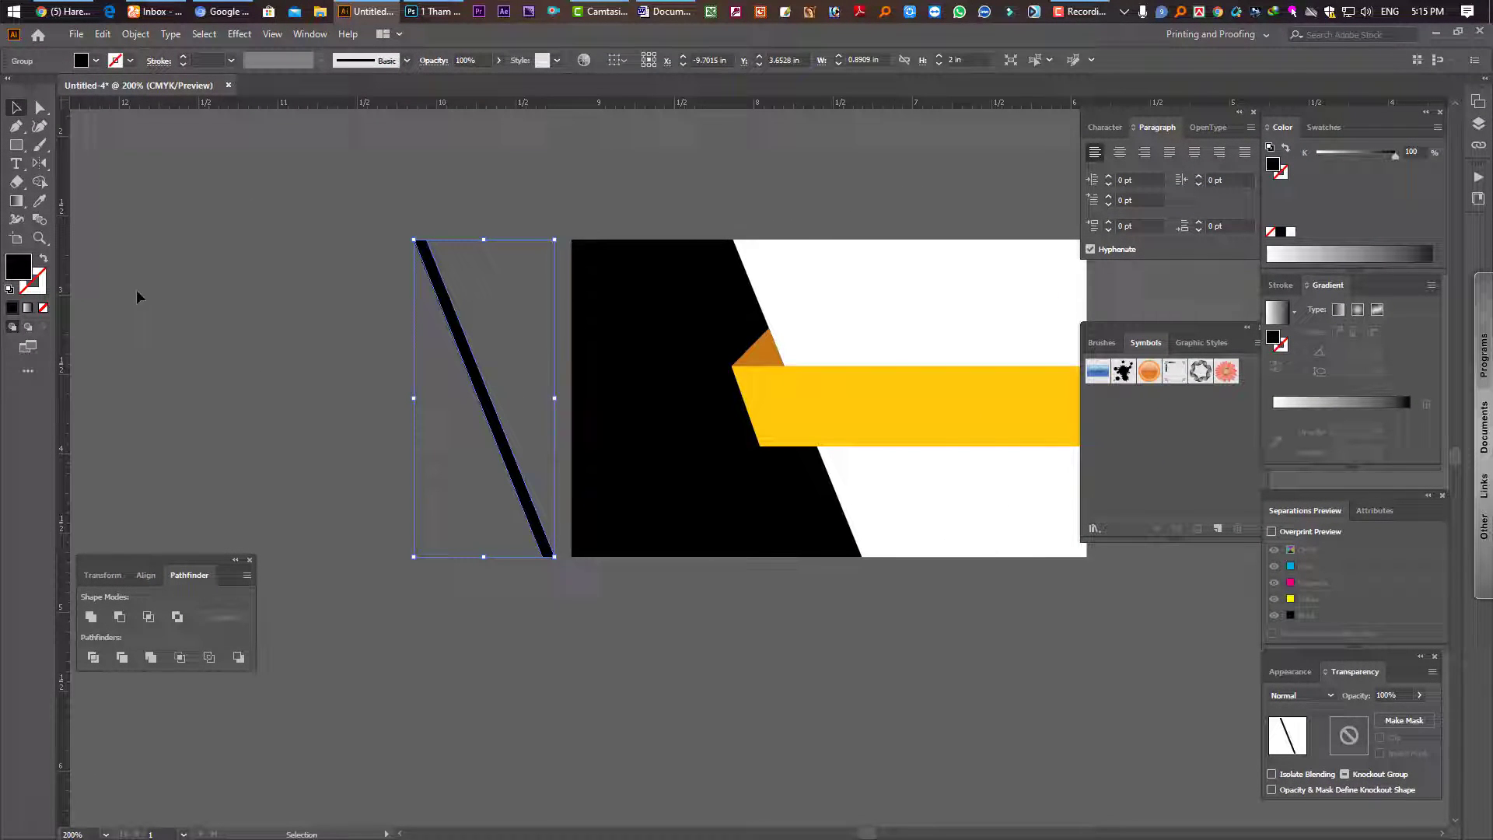
left_click(39, 201)
left_click(886, 400)
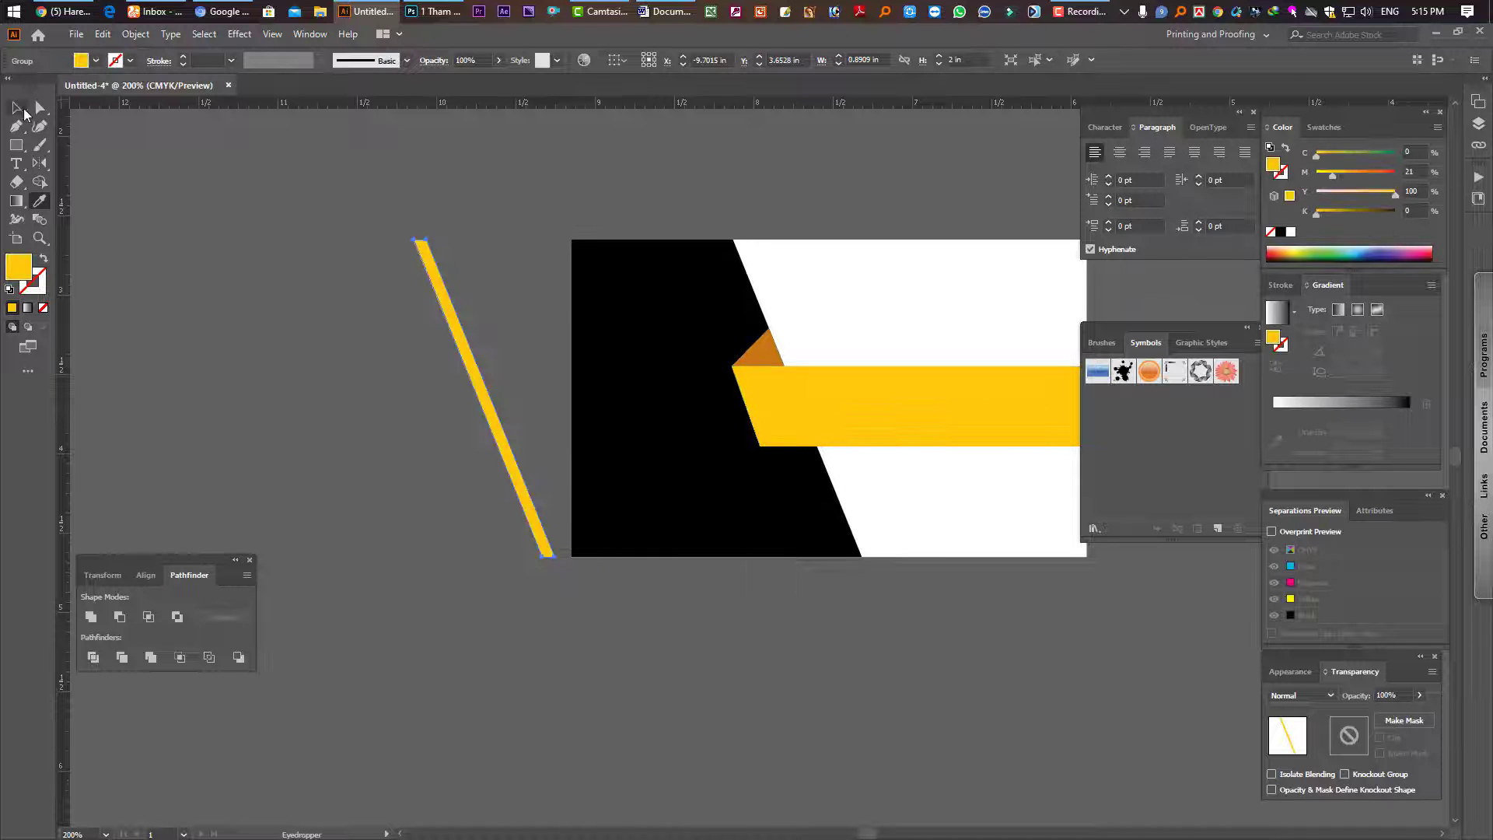
left_click(23, 111)
left_click_drag(459, 342, 778, 346)
scroll(778, 346, "up", 5)
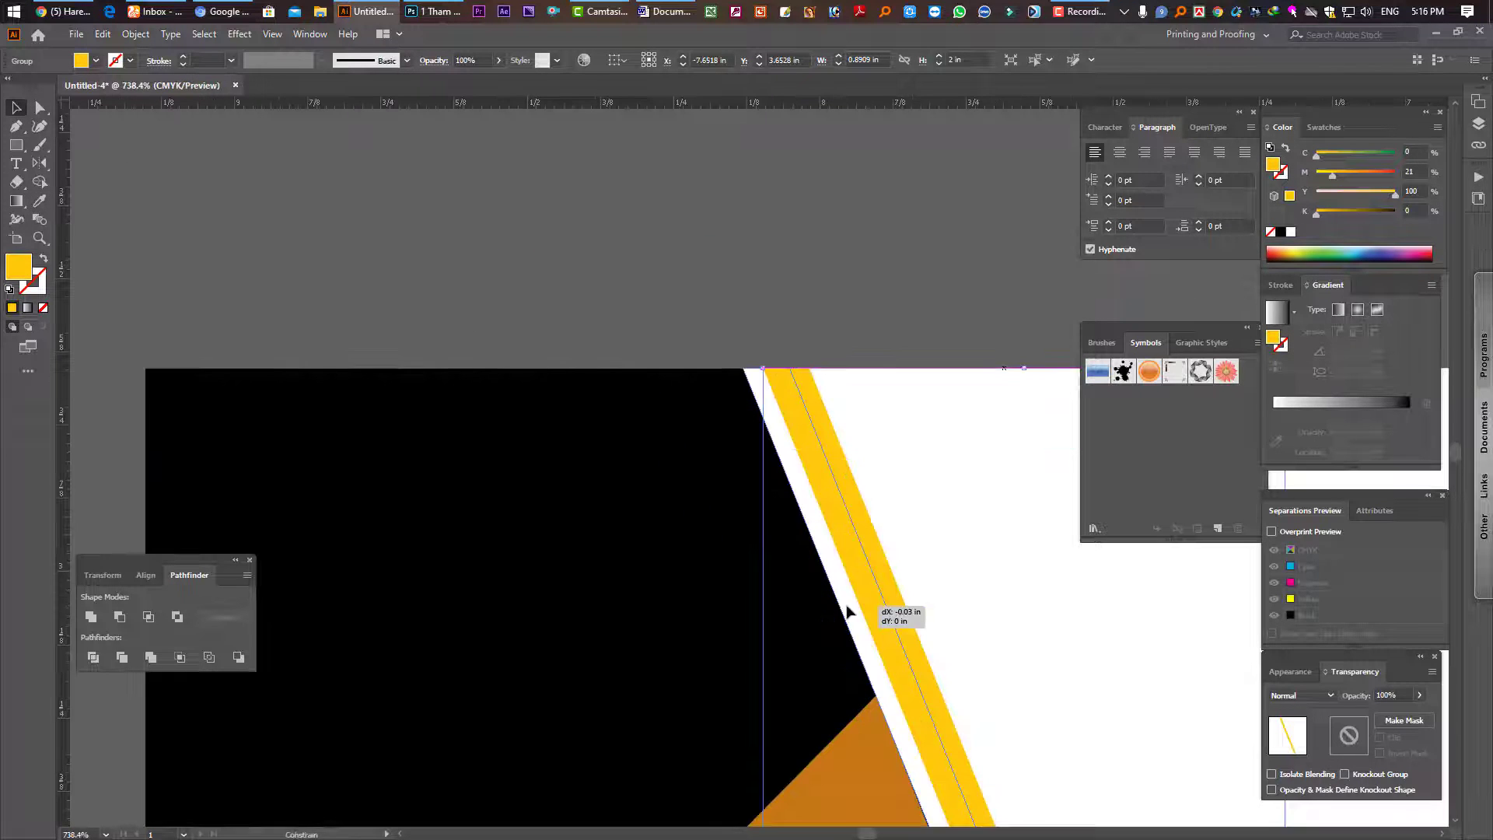
Adjust the white card rectangle's black ink, then restore it to plain white.
key("ctrl+shift+a")
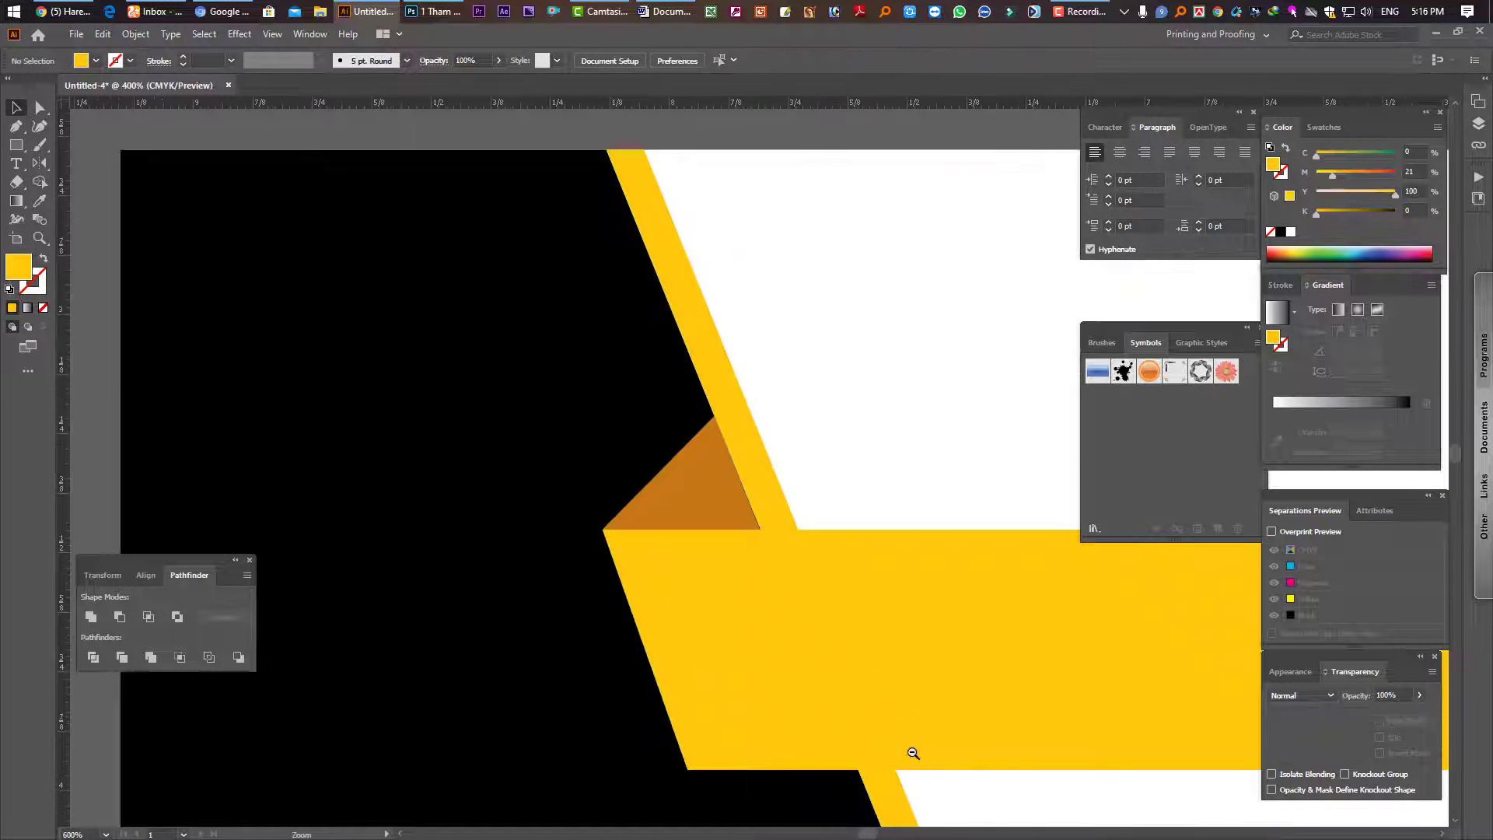
scroll(902, 747, "down", 3)
scroll(607, 529, "down", 3)
key("a")
left_click(808, 399)
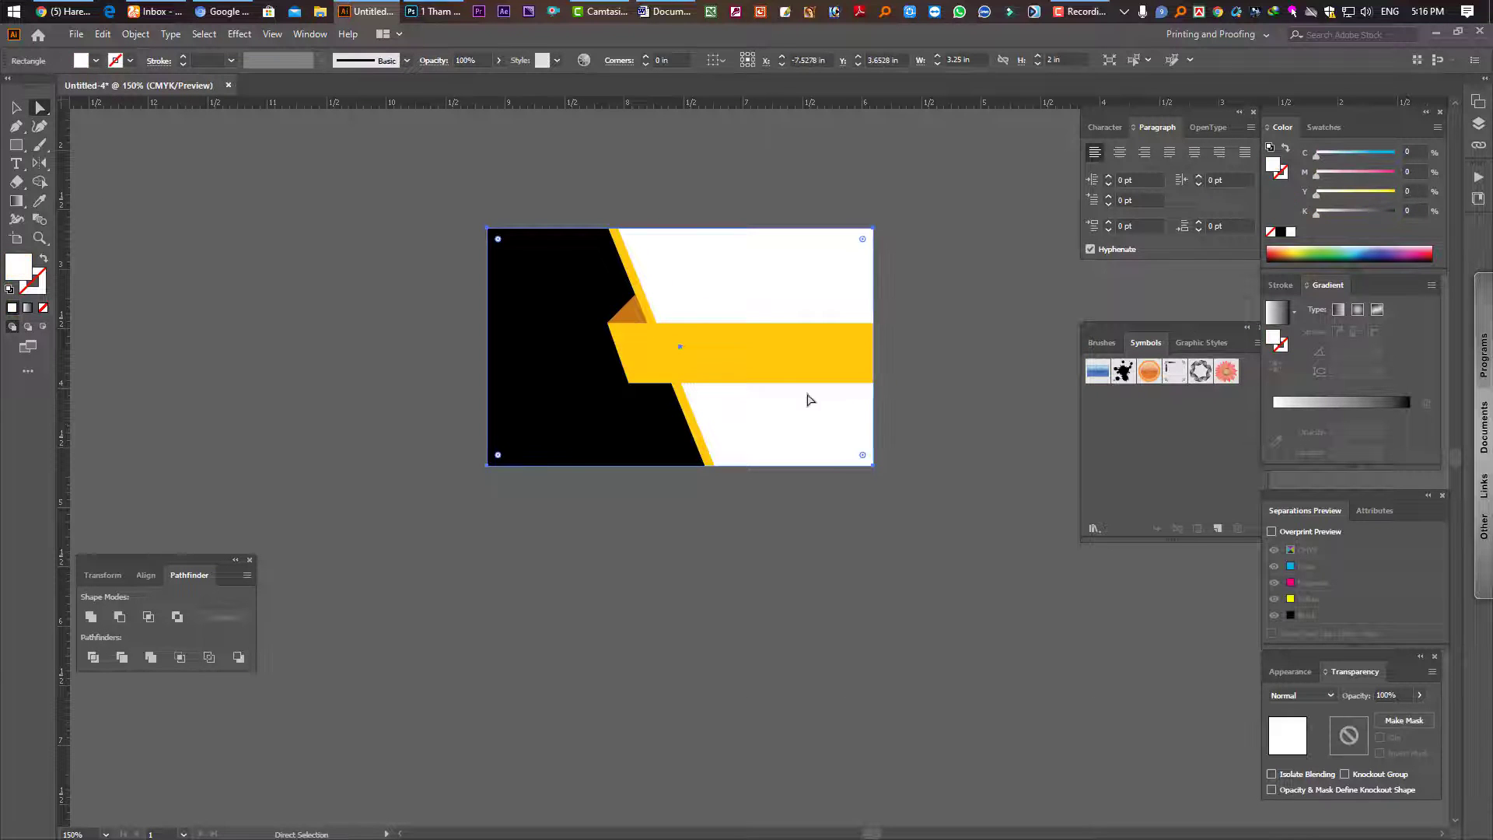
left_click_drag(1322, 209, 1327, 213)
key("ctrl+plus")
key("ctrl+shift+a")
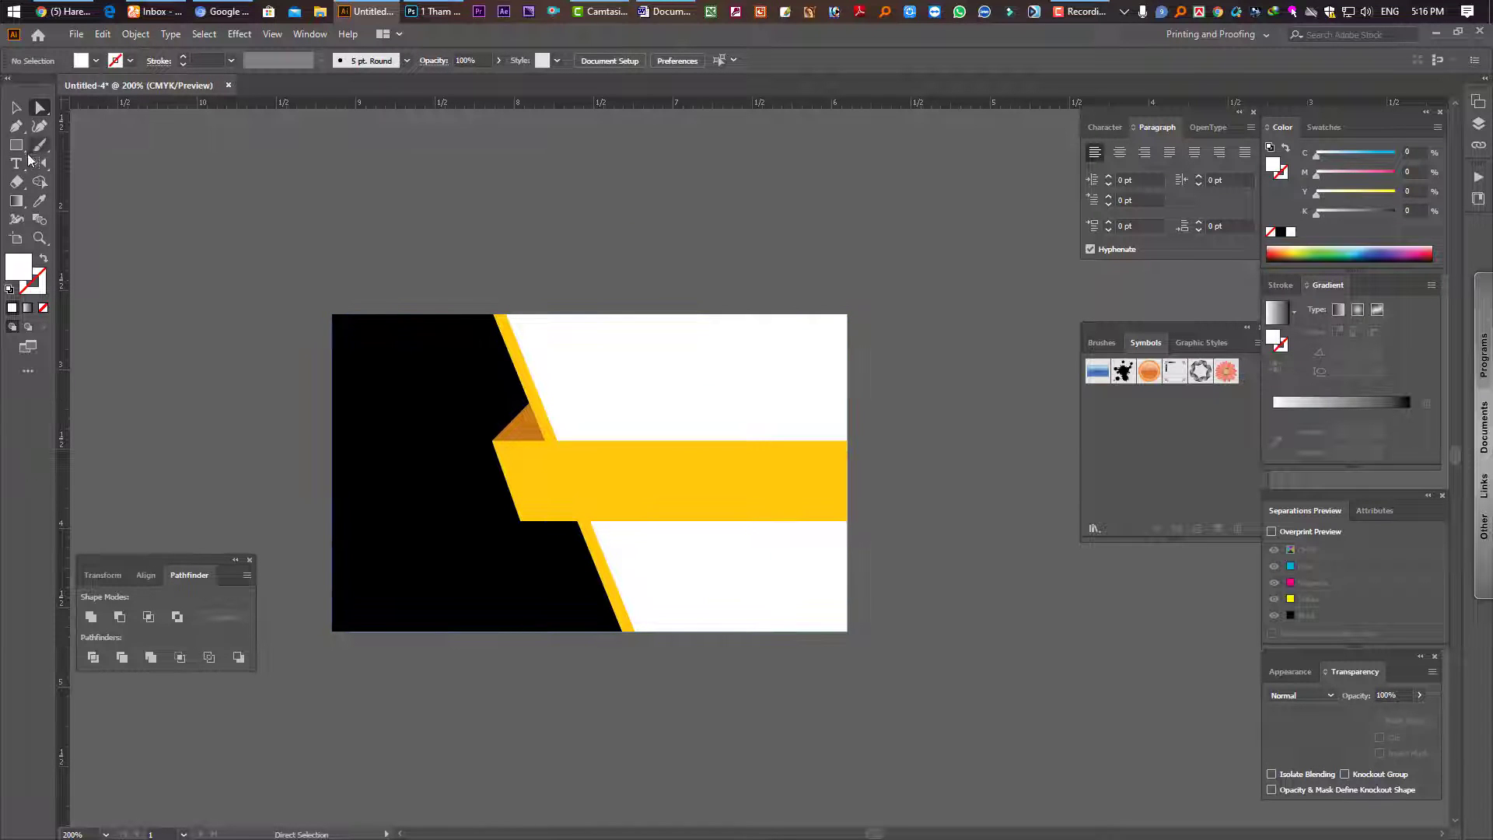
left_click(24, 162)
Add the designer's name right-aligned at the card's top right, sized 9 pt.
left_click(609, 241)
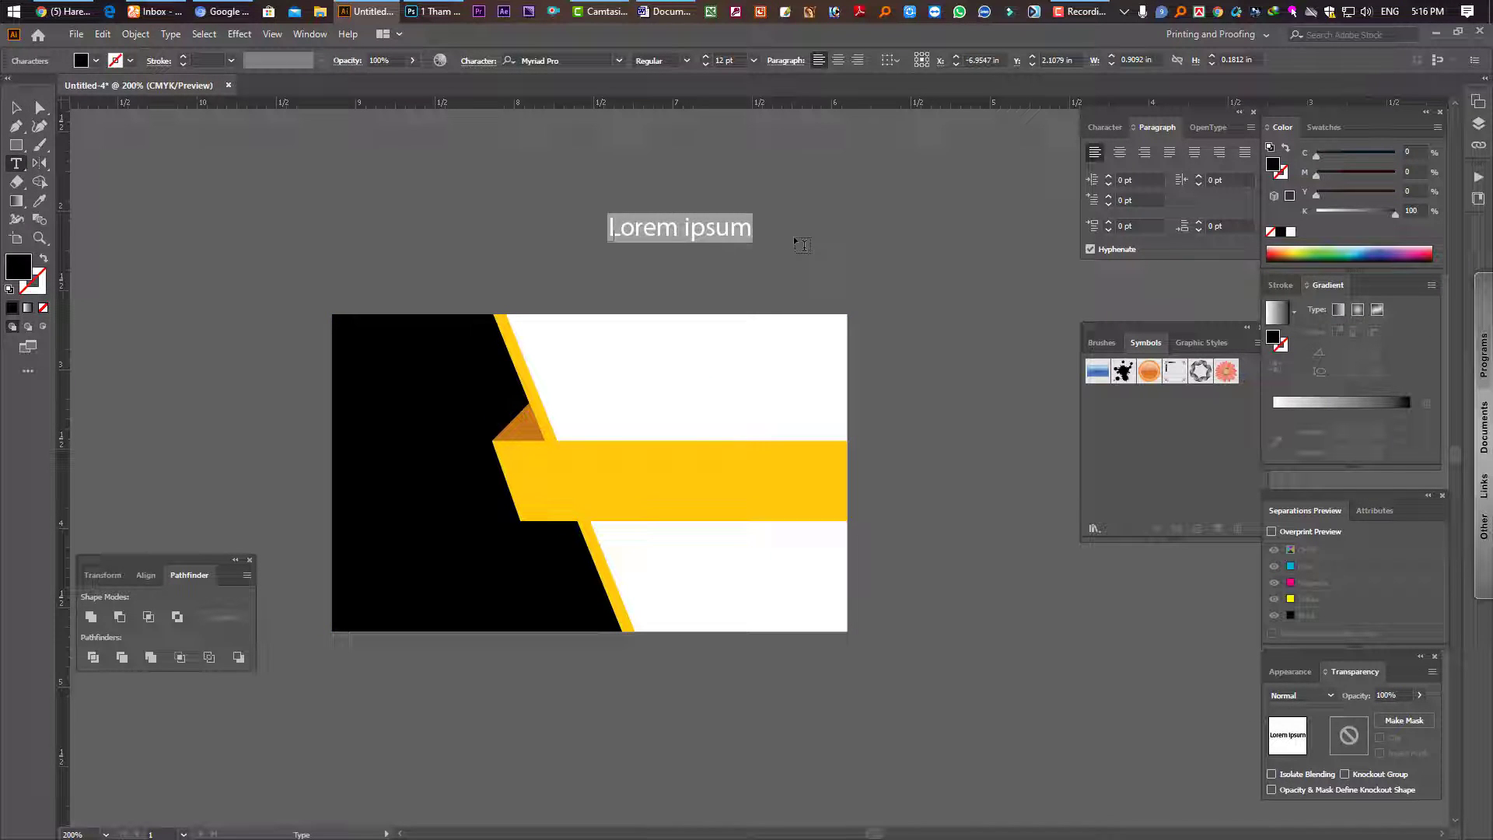
key("Escape")
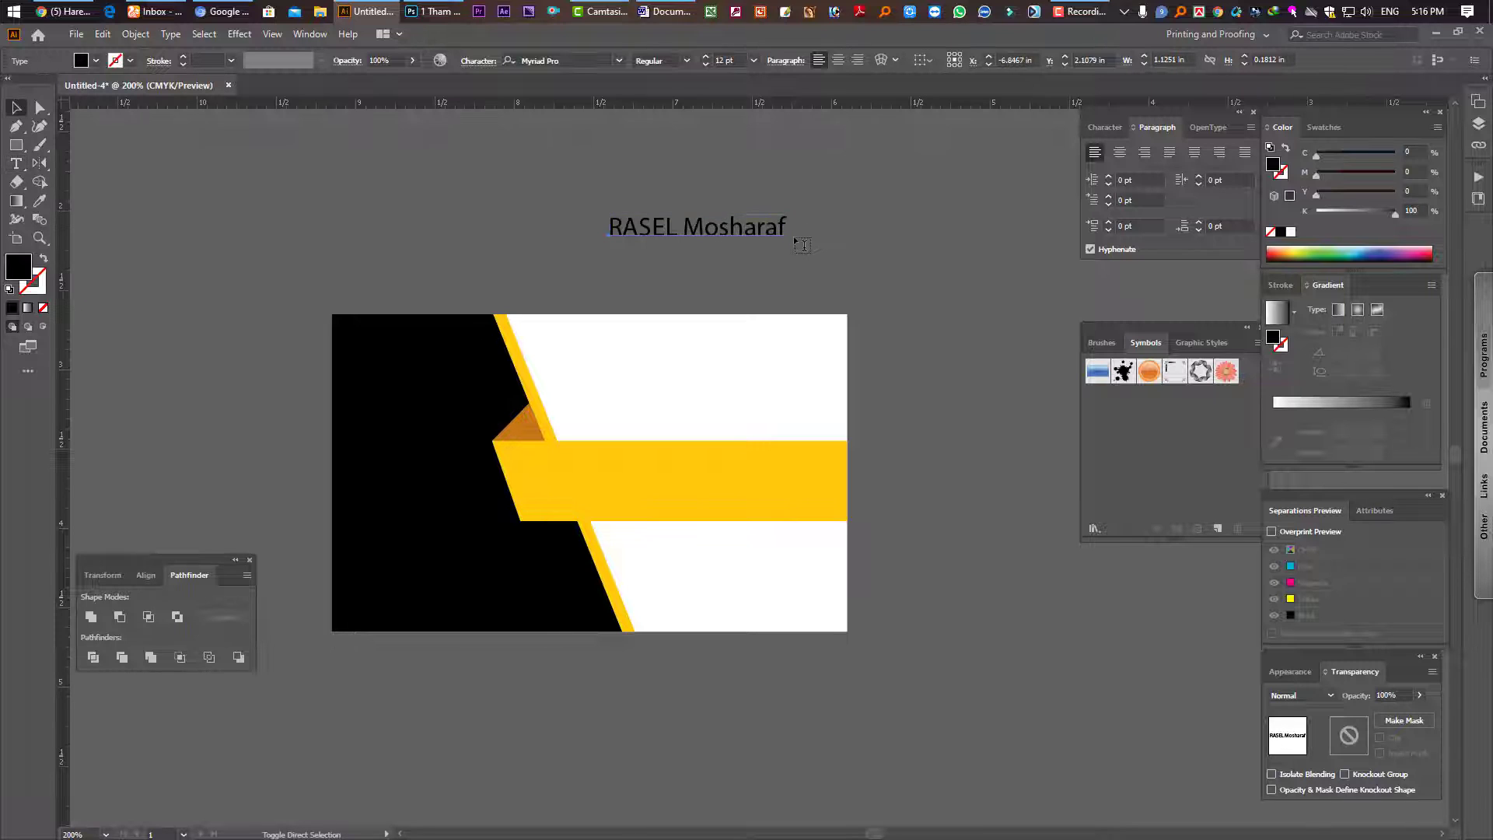
key("ctrl+shift+r")
left_click_drag(590, 234, 800, 364)
left_click_drag(644, 357, 683, 357)
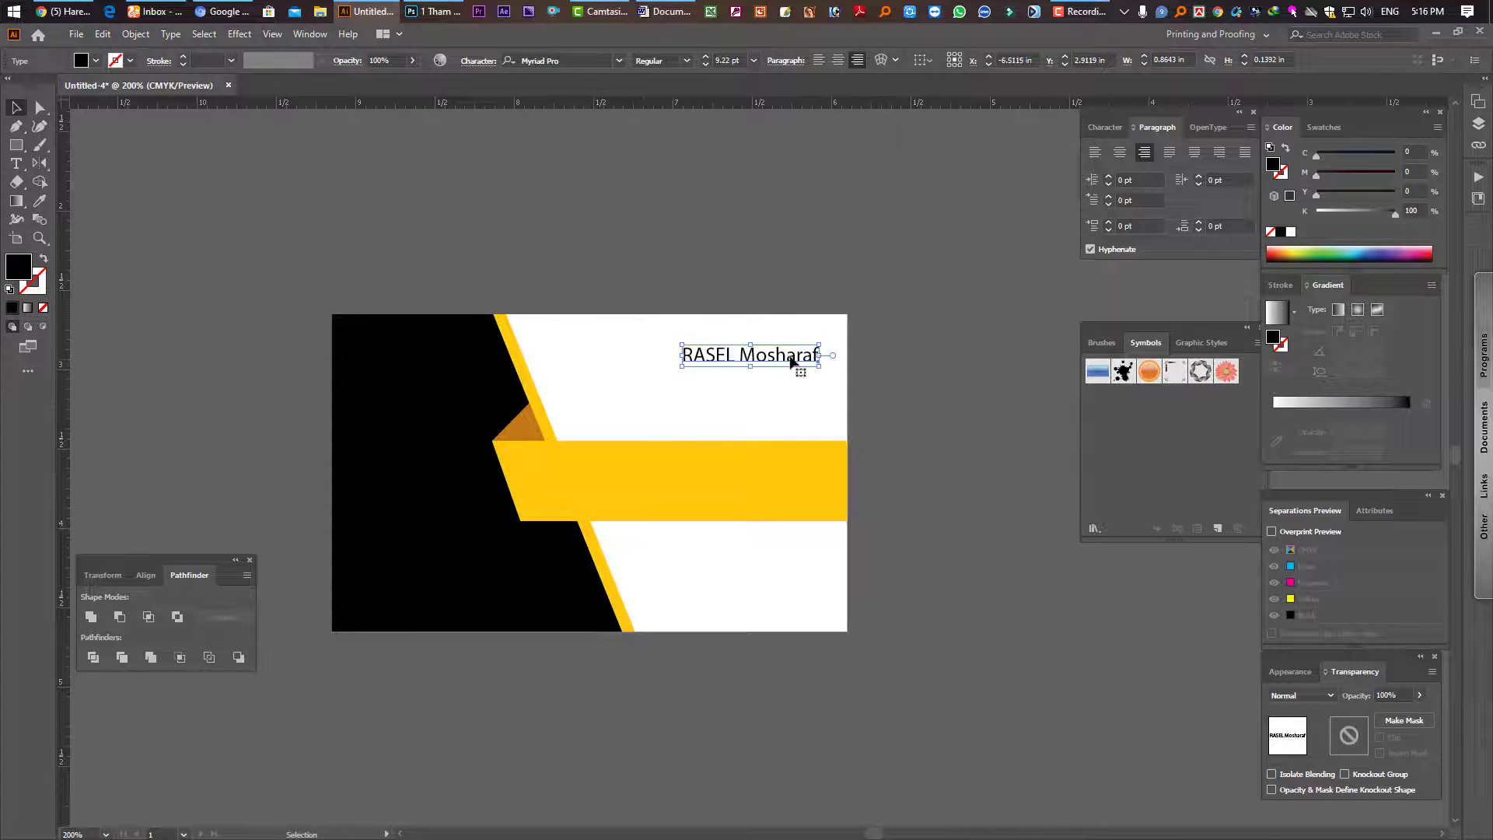
left_click(1103, 129)
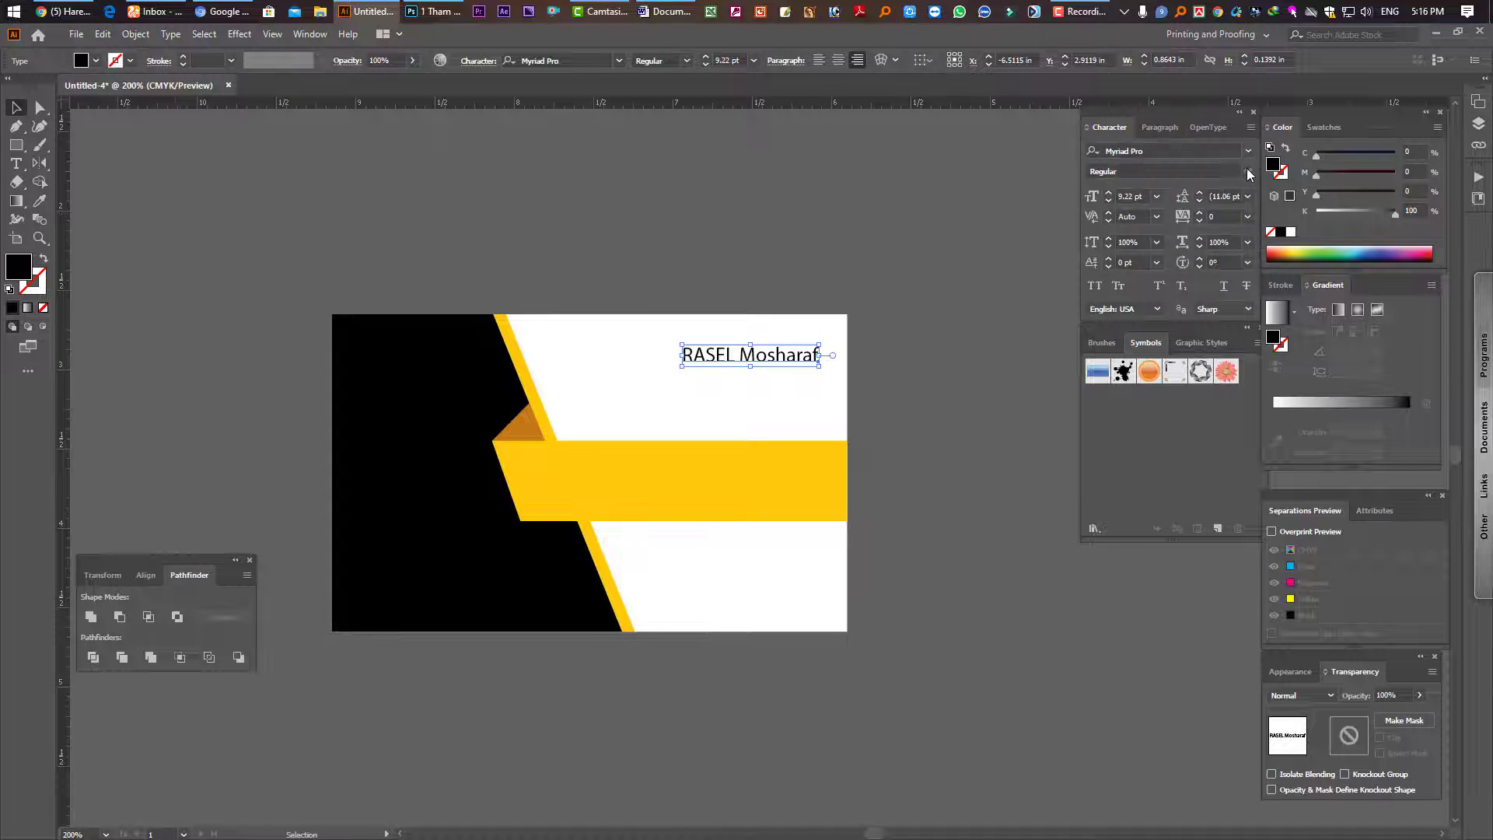
left_click(1152, 198)
type("9")
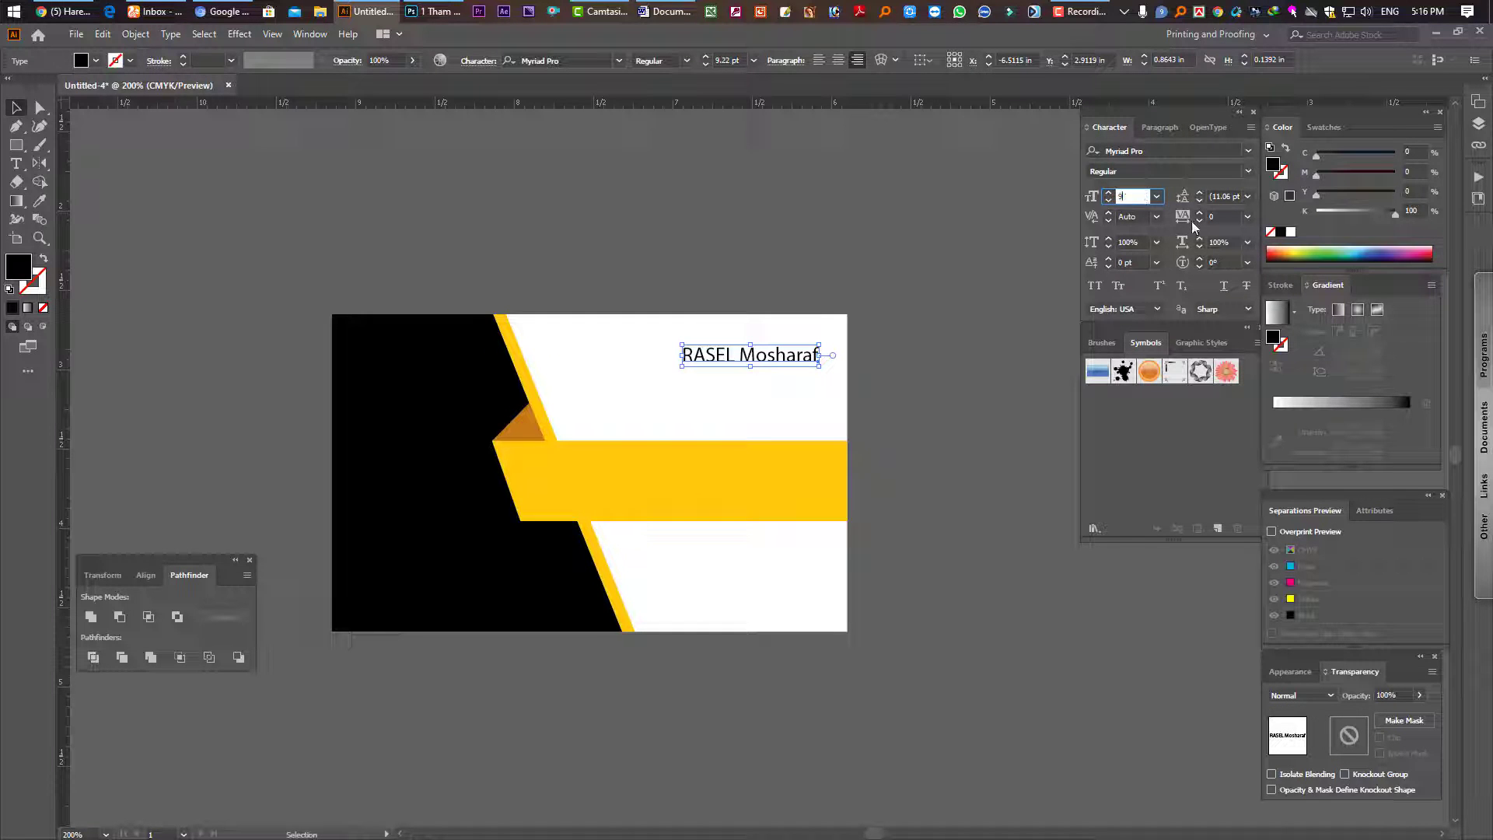
key("Return")
Duplicate the name line below and change it to 'Graphics Designer' at 7 pt.
left_click_drag(785, 357, 786, 375)
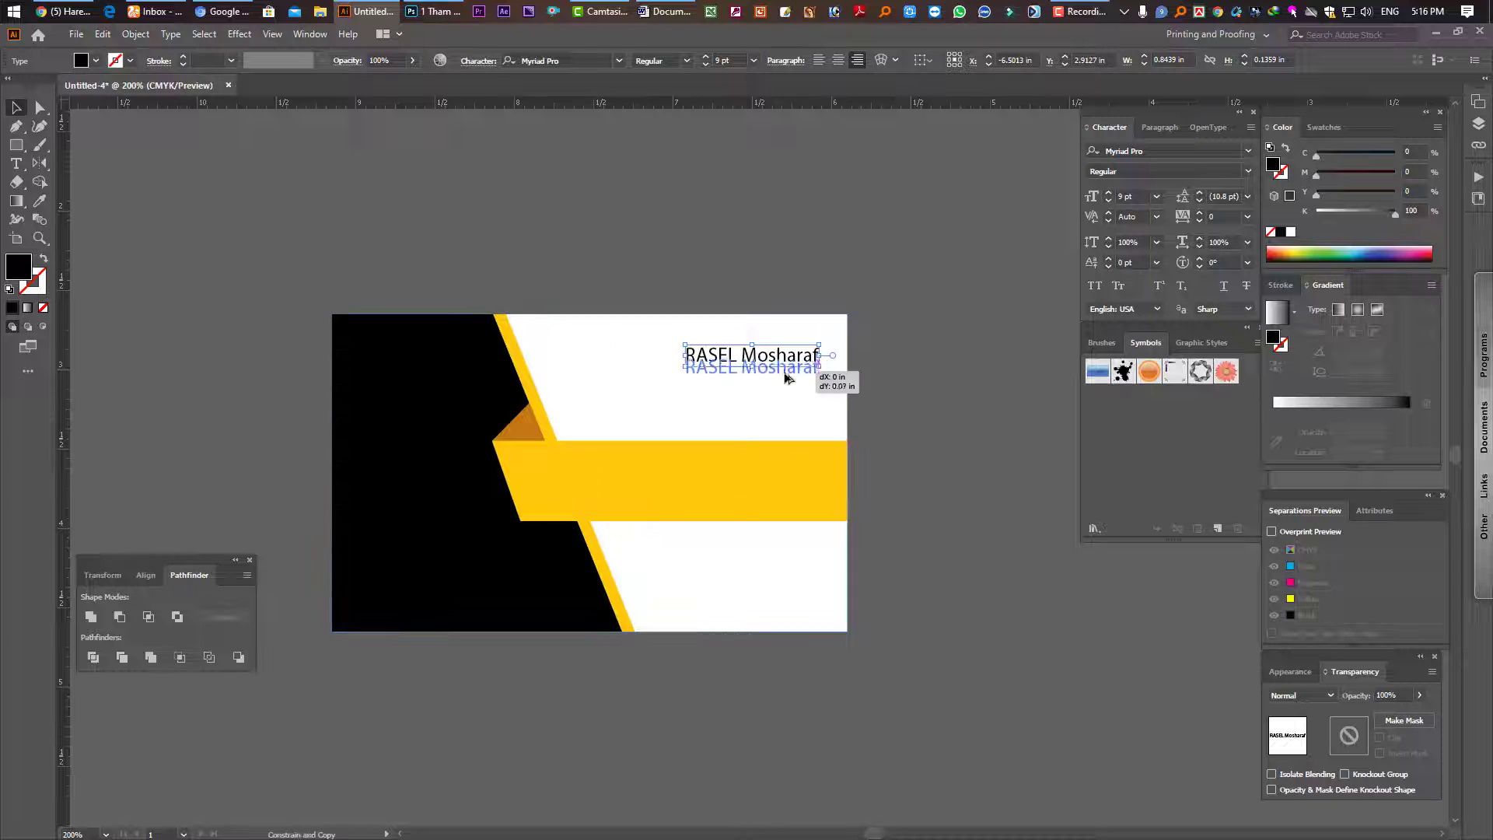
triple_click(786, 377)
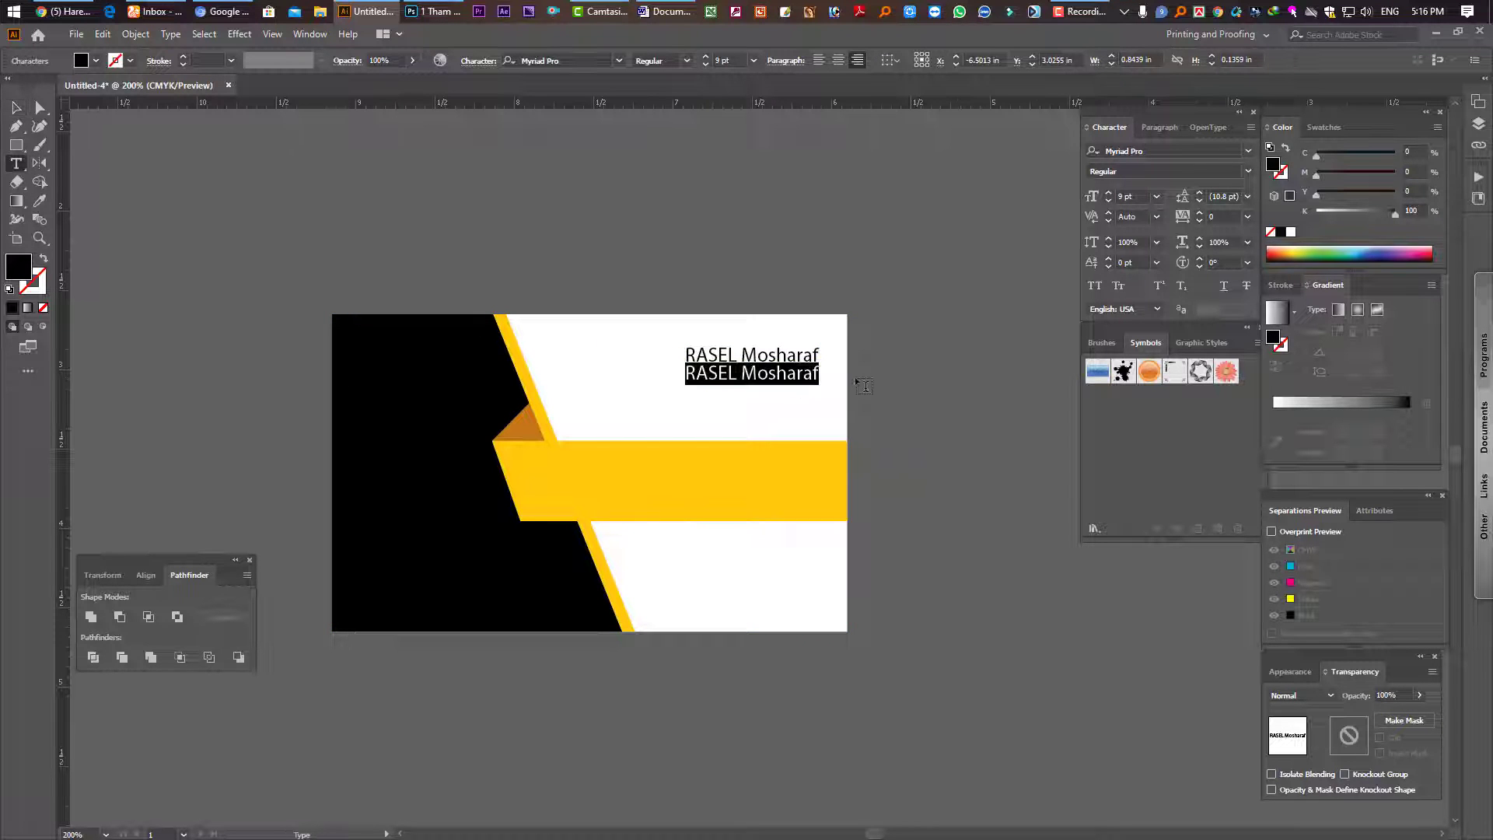
type("Grap")
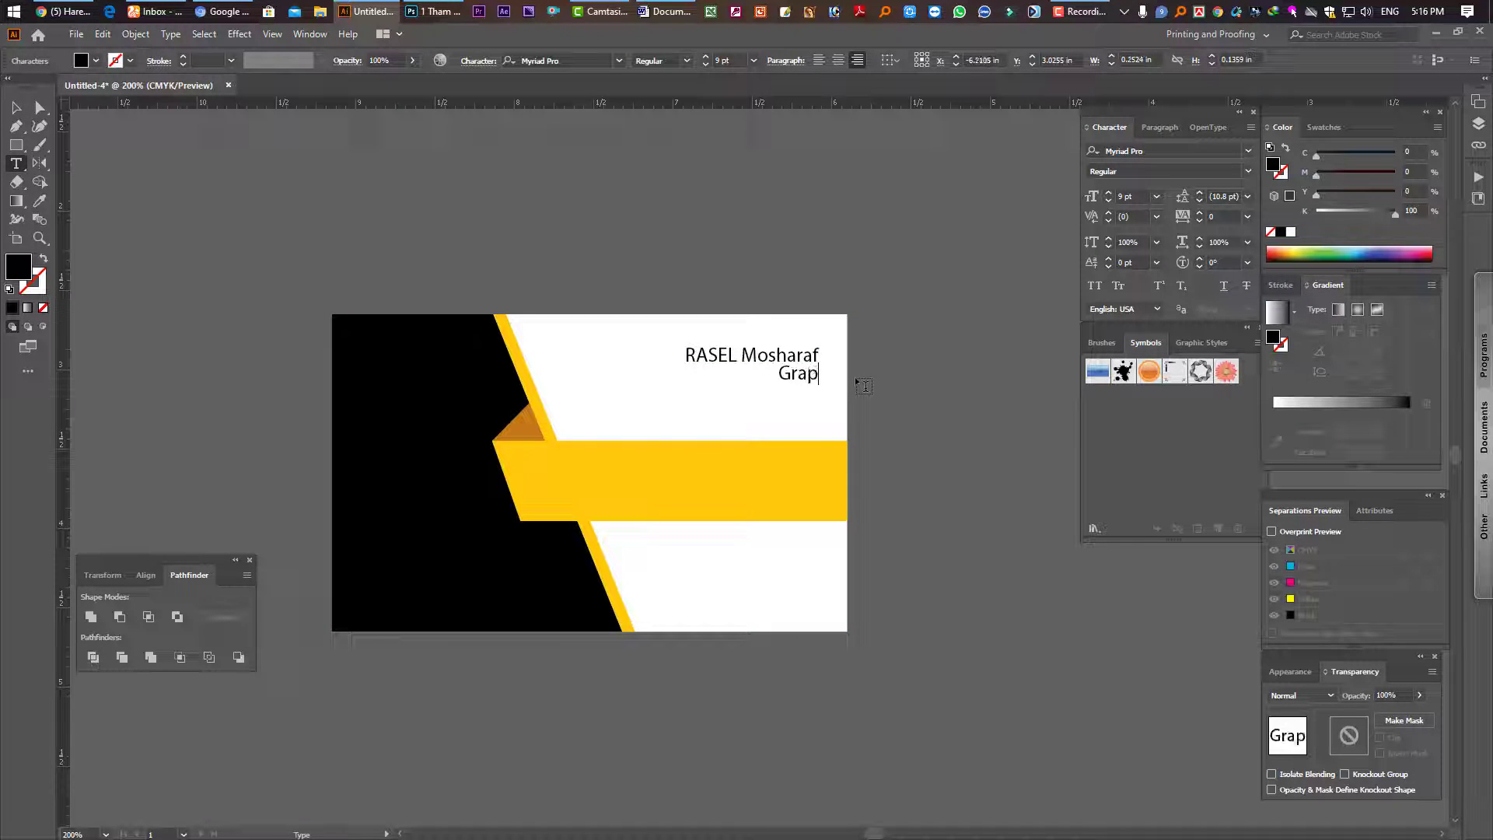
type("hics Designer")
key("Escape")
left_click(1132, 196)
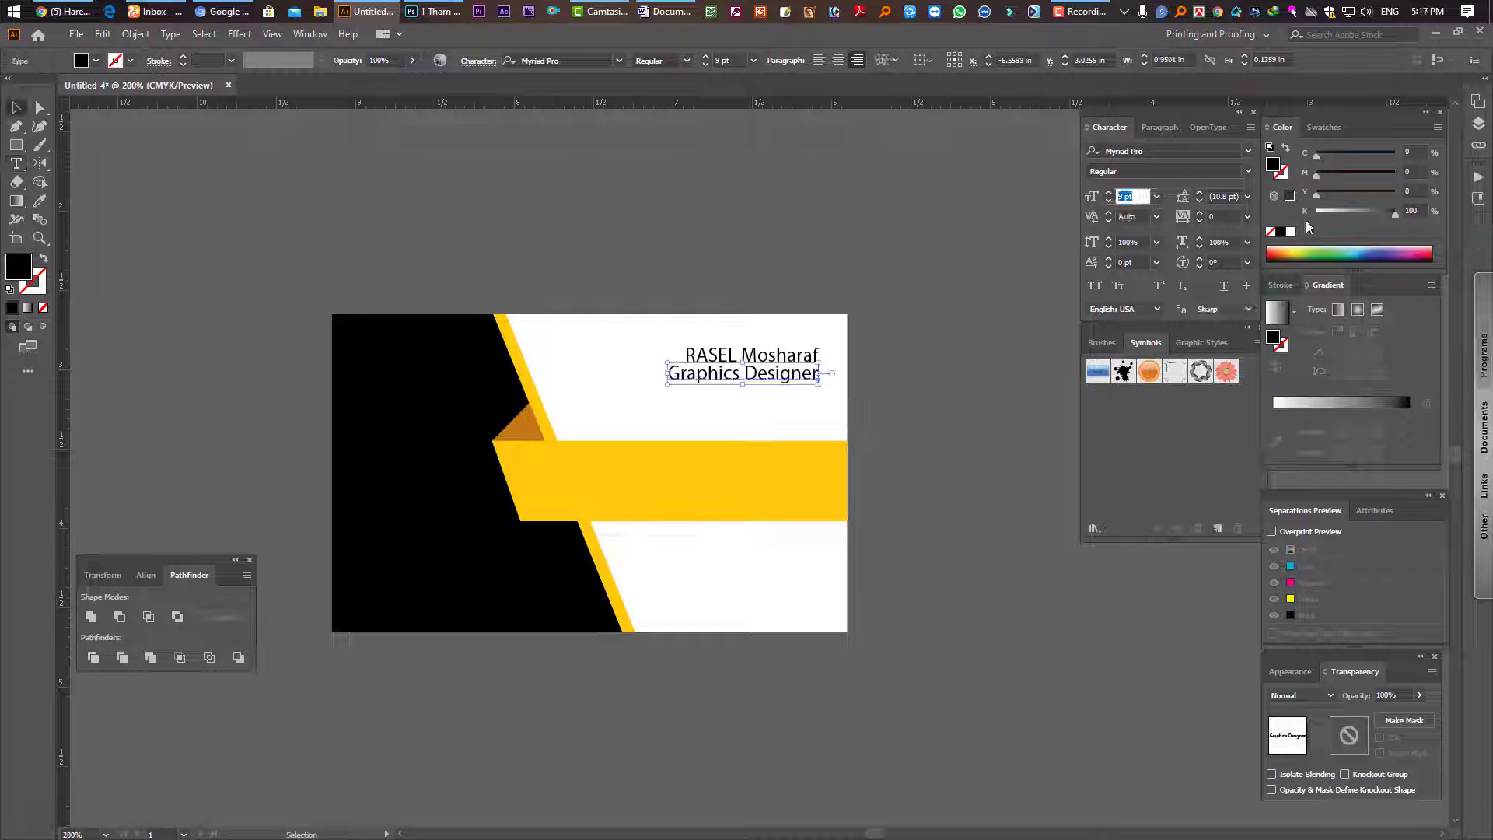
type("1")
key("Return")
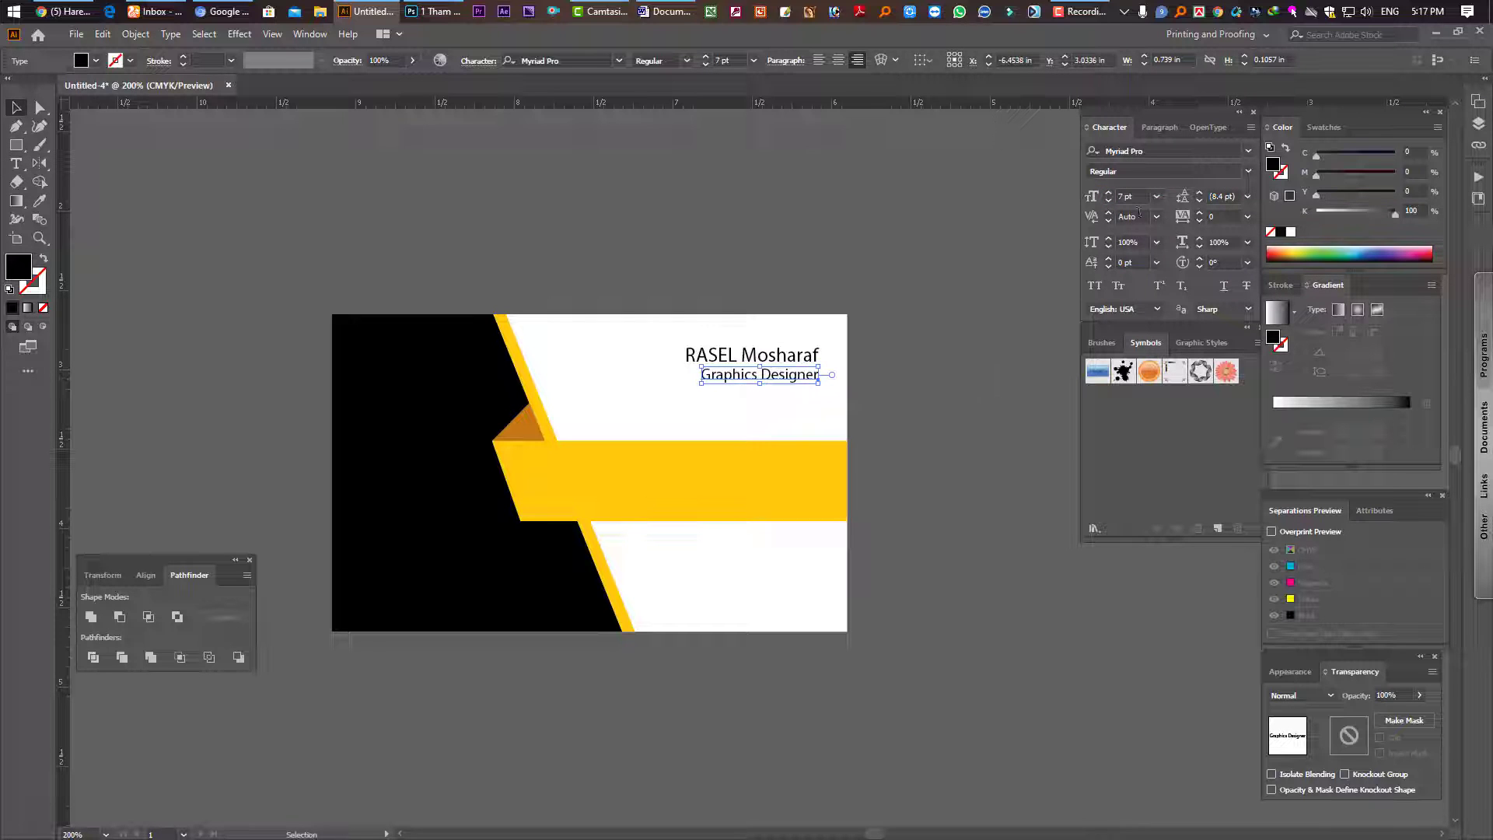
Make the first word of the name Bold.
left_click(751, 354)
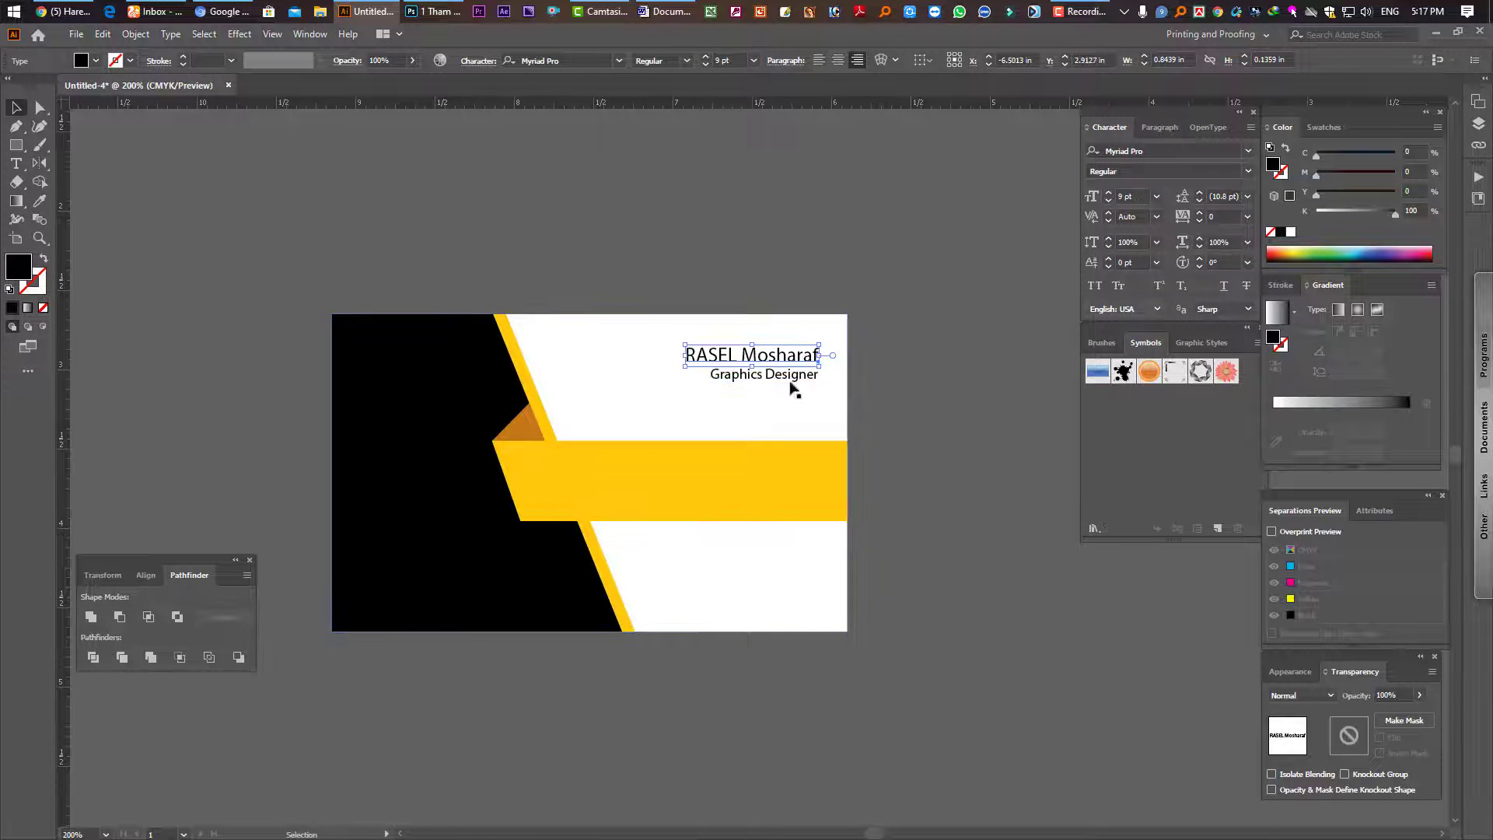
double_click(733, 356)
double_click(736, 357)
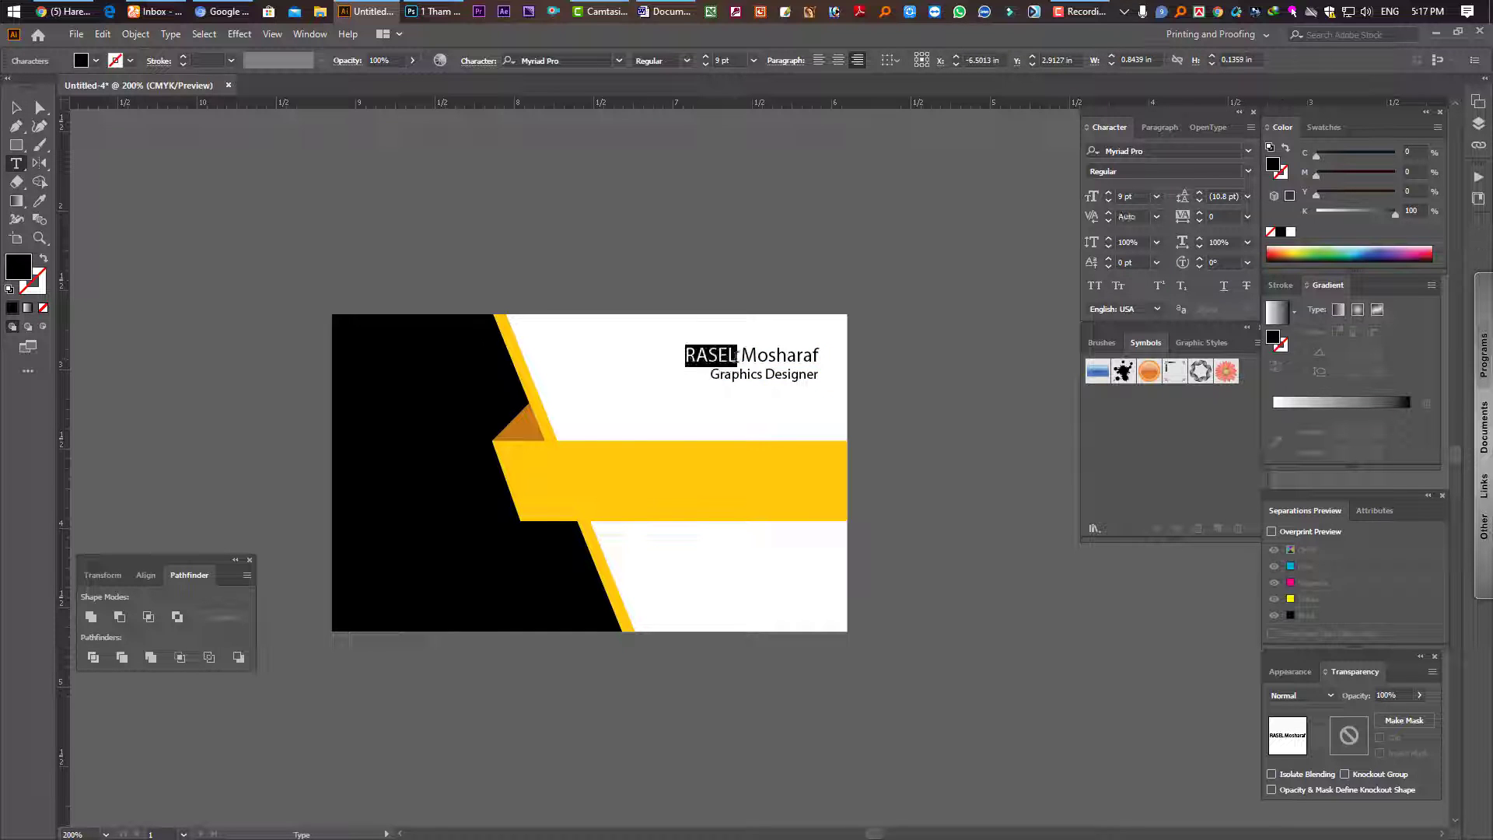
left_click(1249, 172)
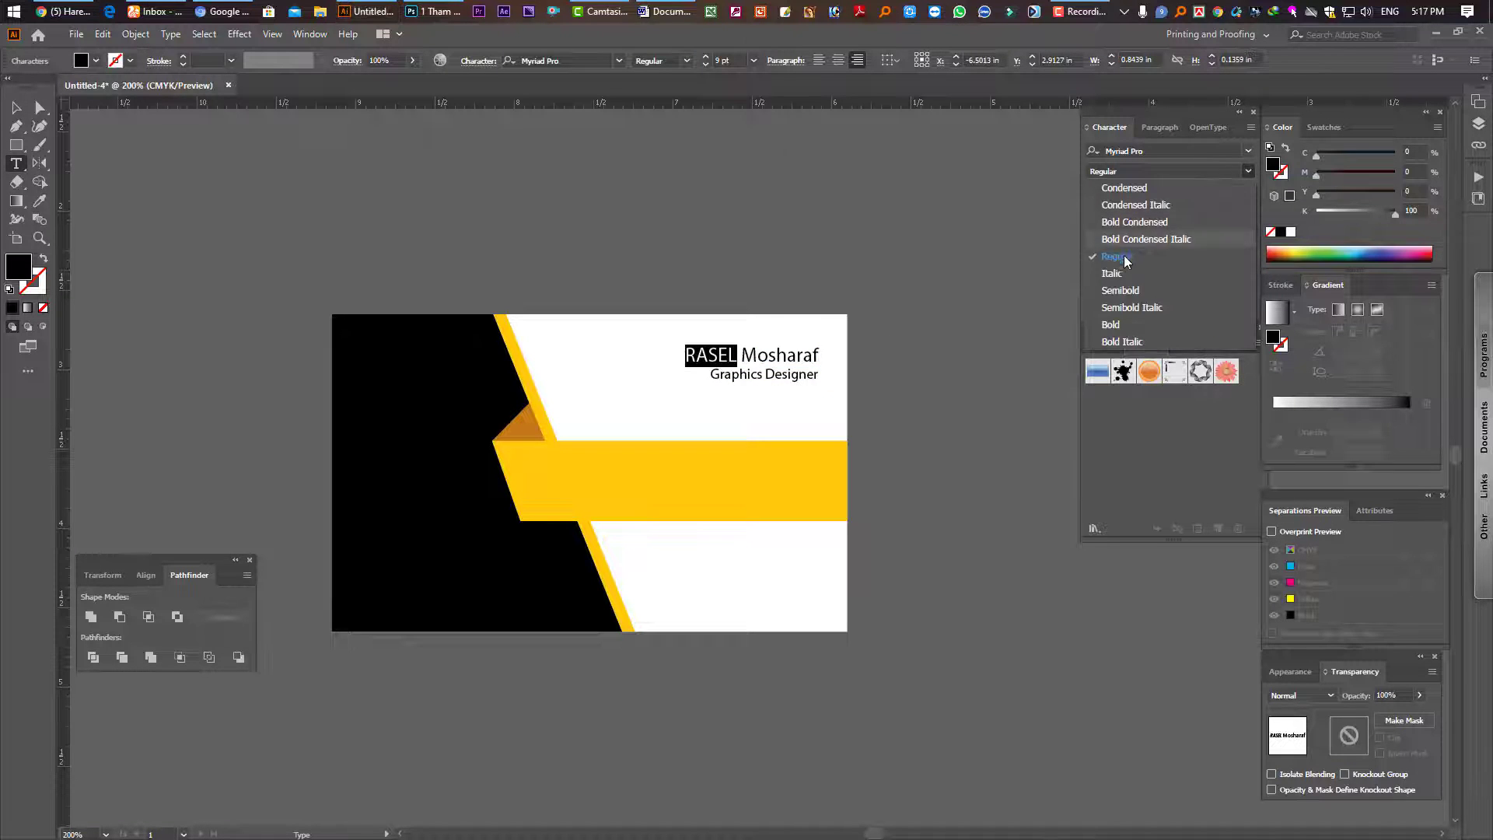
left_click(1182, 325)
key("Escape")
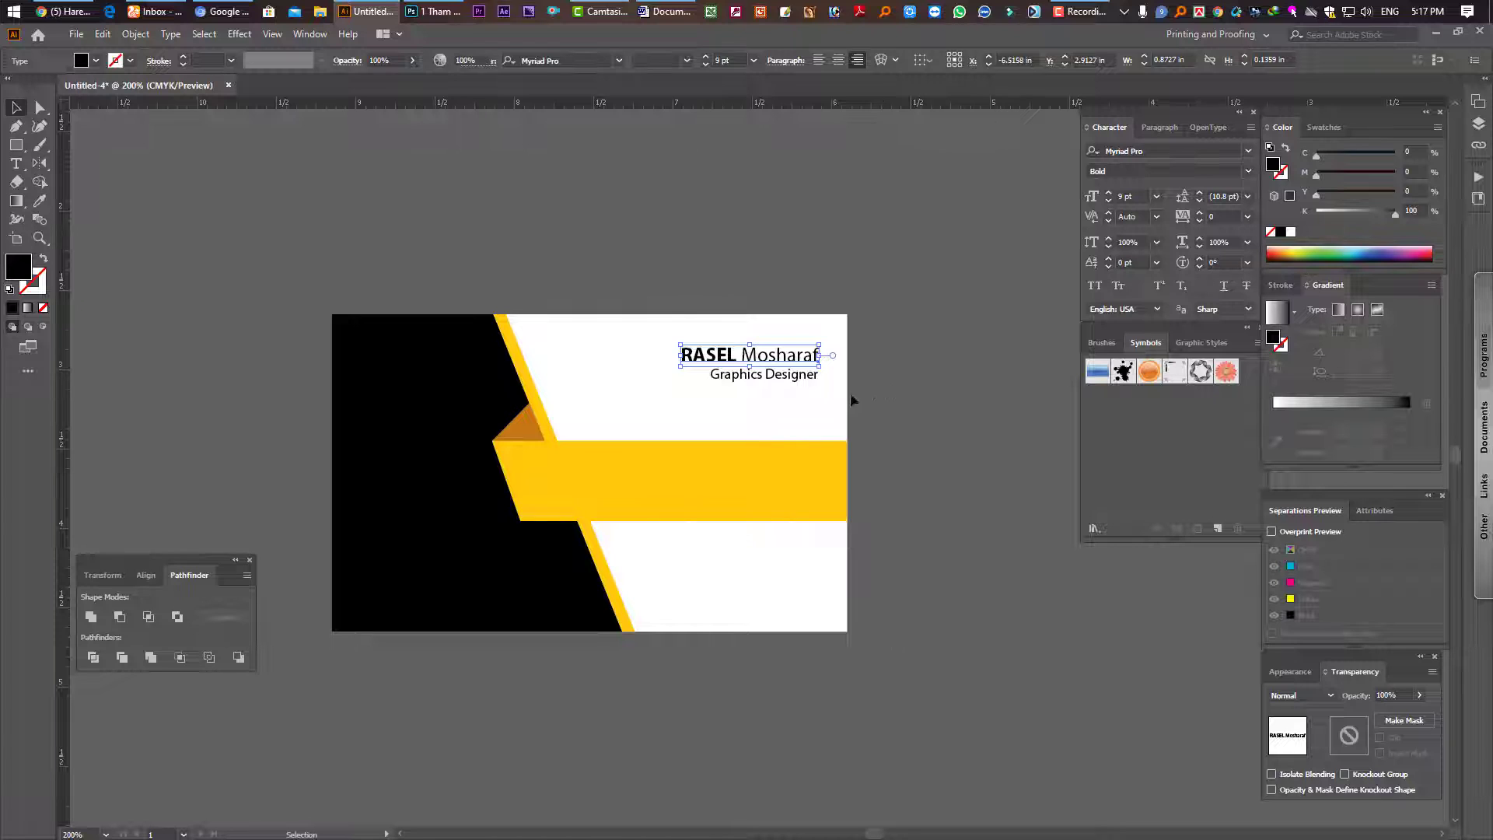
left_click(850, 393)
Duplicate the name line, retype it as 'KOHINOOR GRAPHICS', left-align it and move it onto the card.
left_click_drag(766, 358, 778, 426)
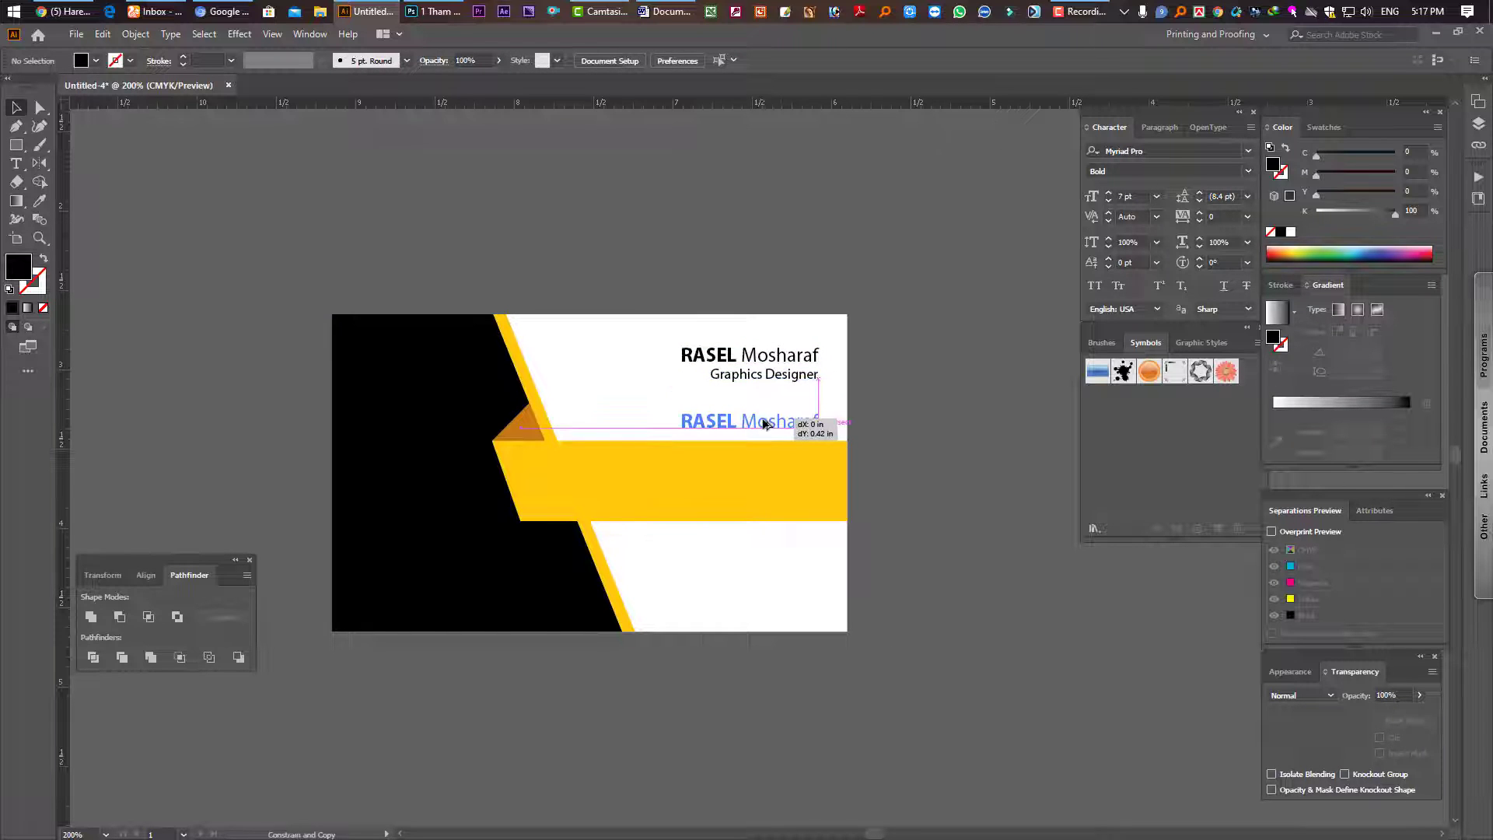
key("Return")
type("koh")
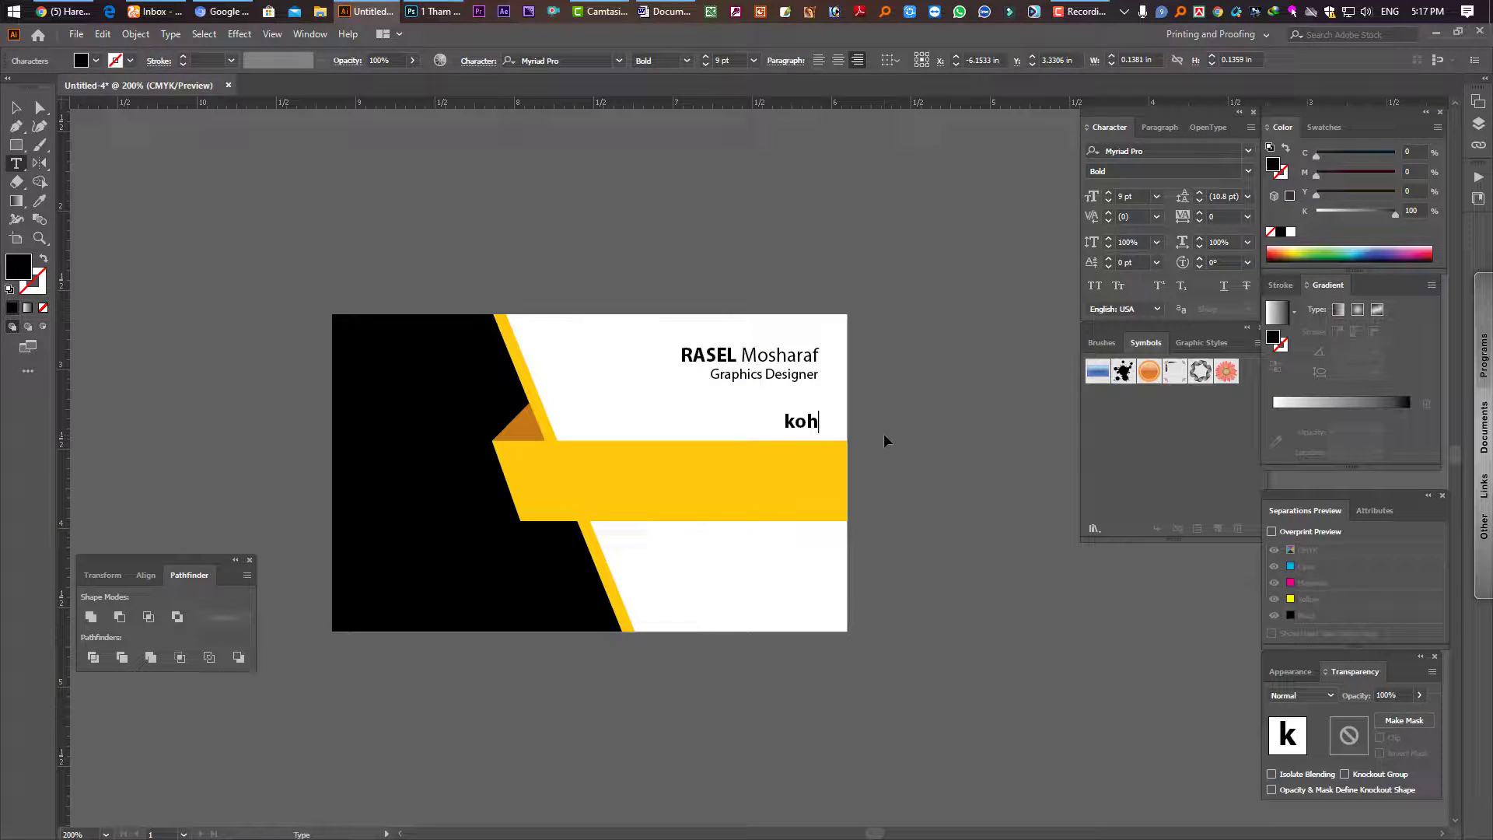
key("BackSpace")
key("BackSpace")
key("BackSpace")
type("KO")
type("HINOOR GRAPHICS")
key("Escape")
key("ctrl+shift+l")
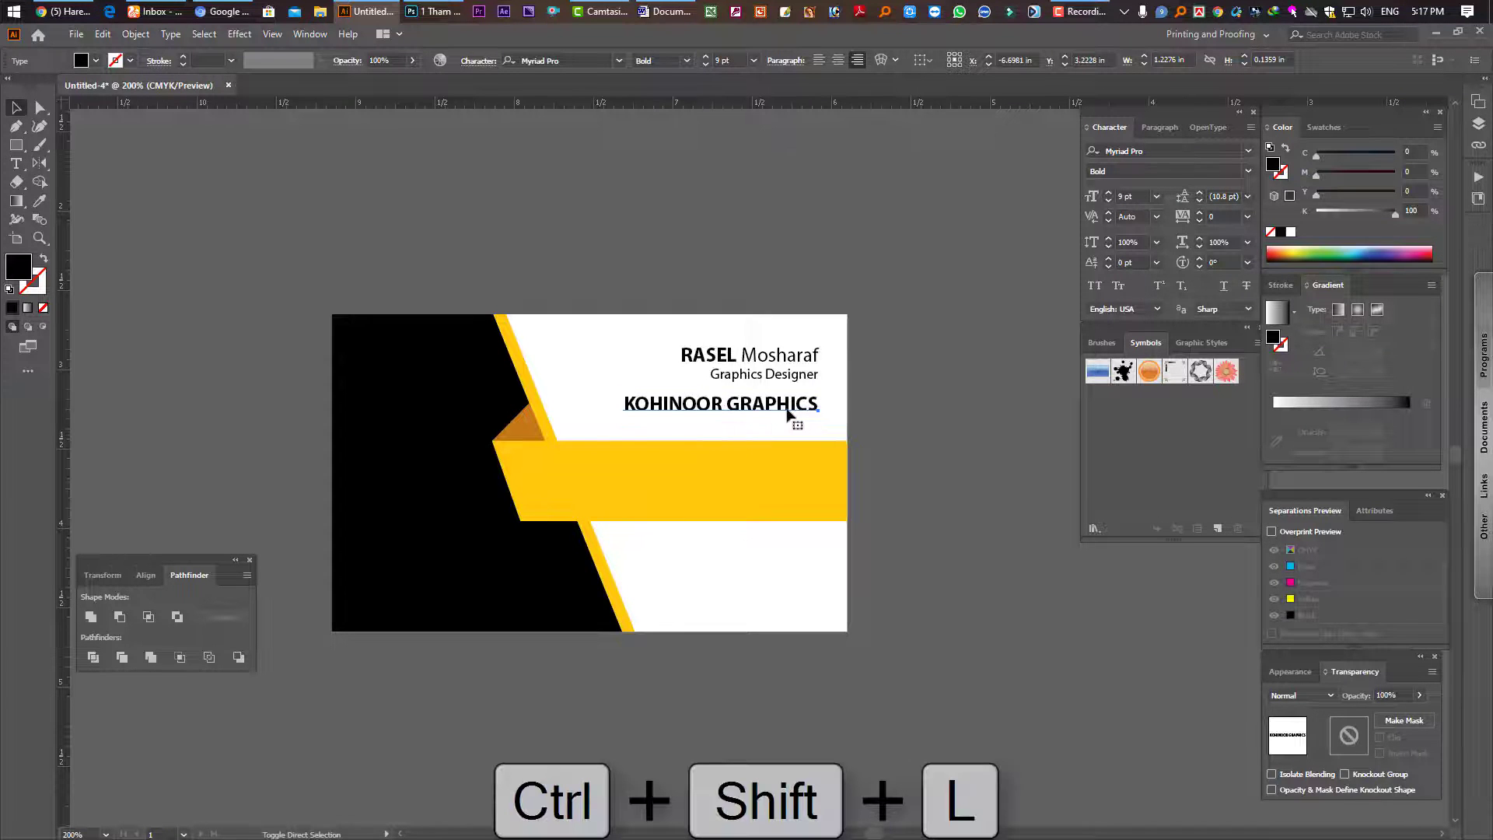
left_click_drag(821, 406, 610, 406)
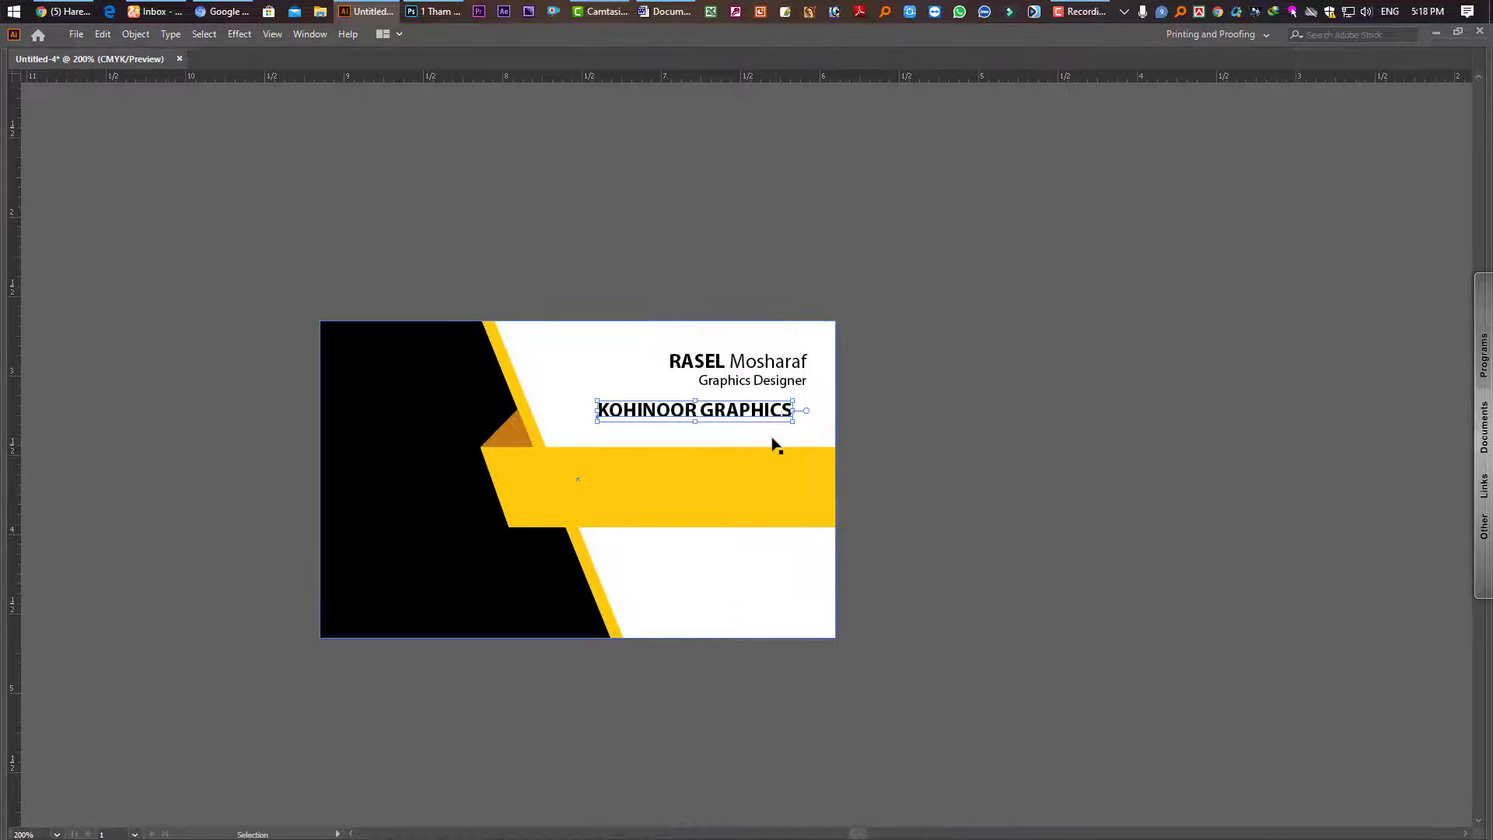
Make KOHINOOR GRAPHICS Bahnschrift Bold, enlarge it and place it on the yellow band.
left_click(1240, 152)
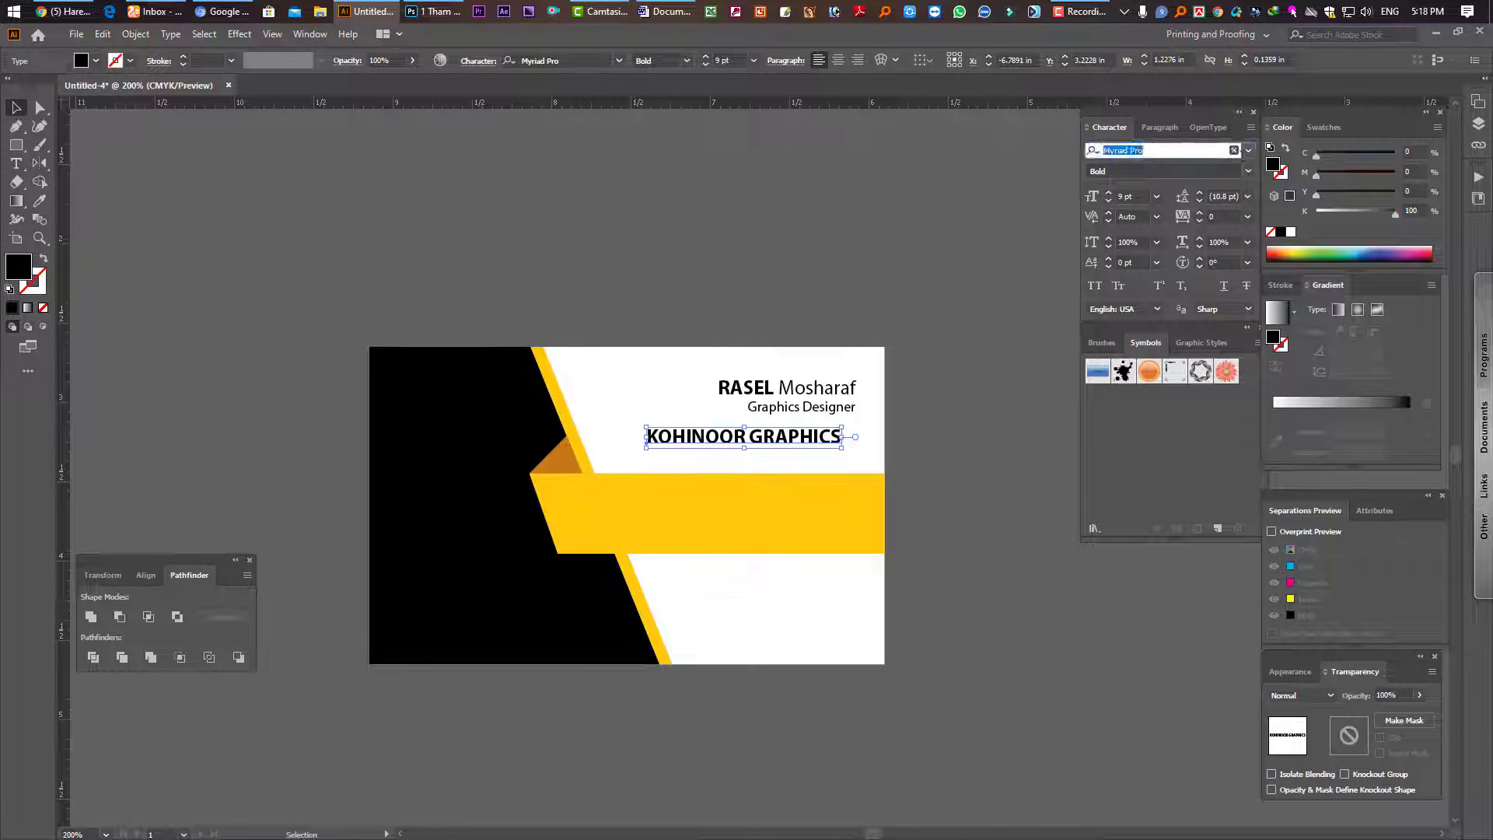
type("bahn")
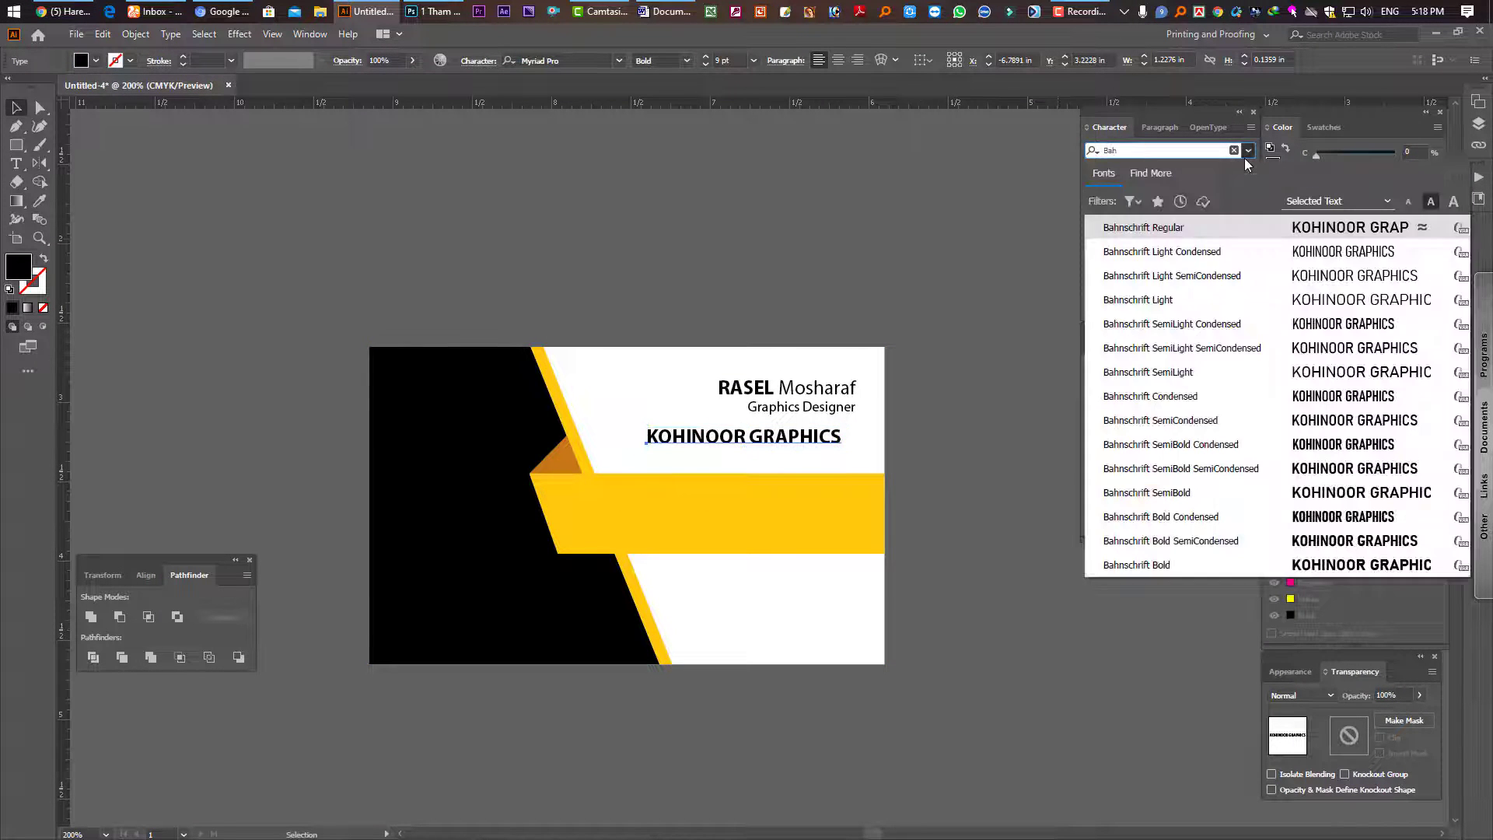
key("Down")
key("Return")
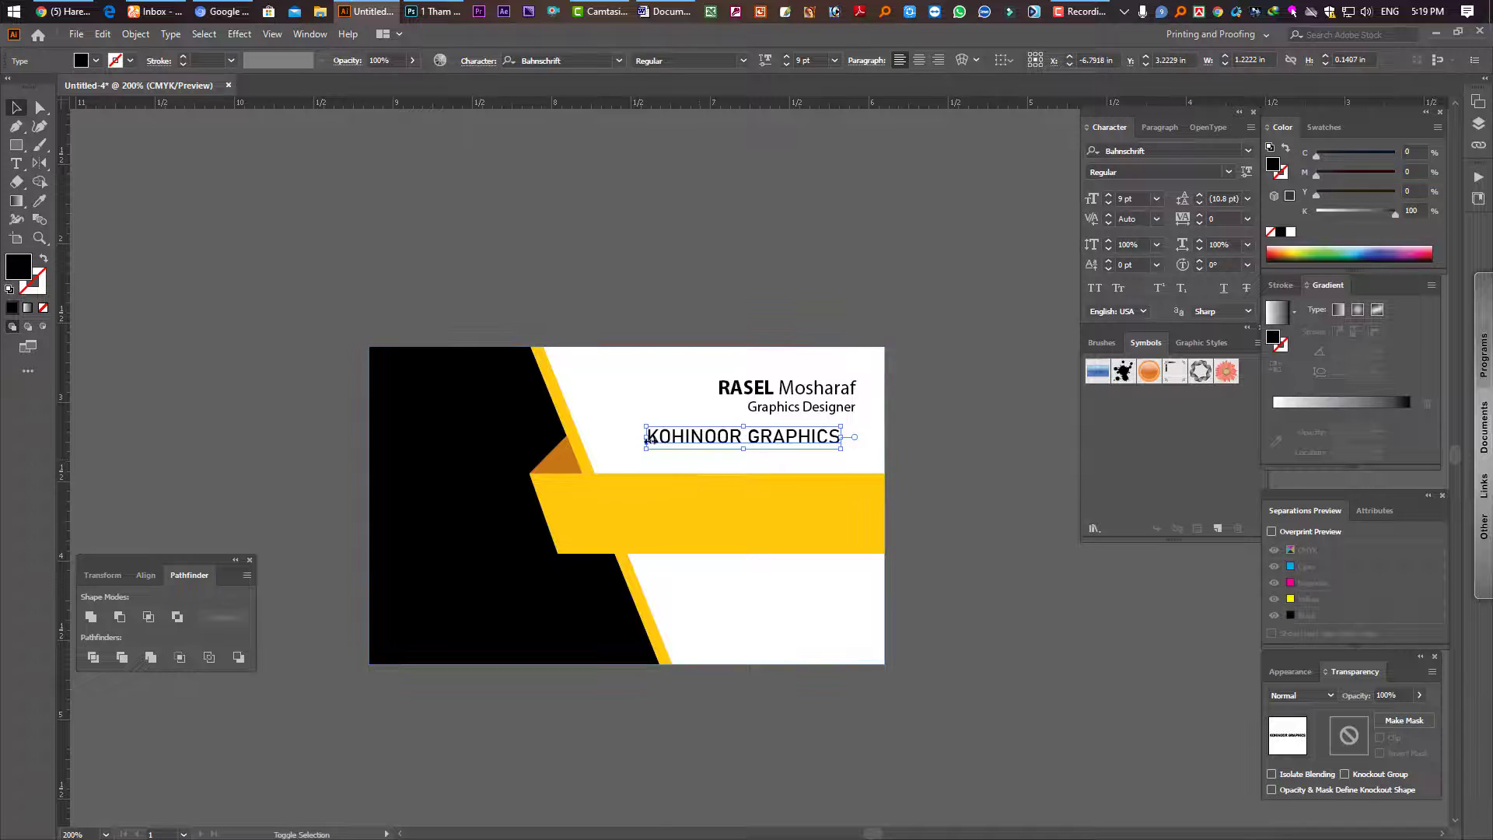
left_click_drag(645, 437, 603, 436)
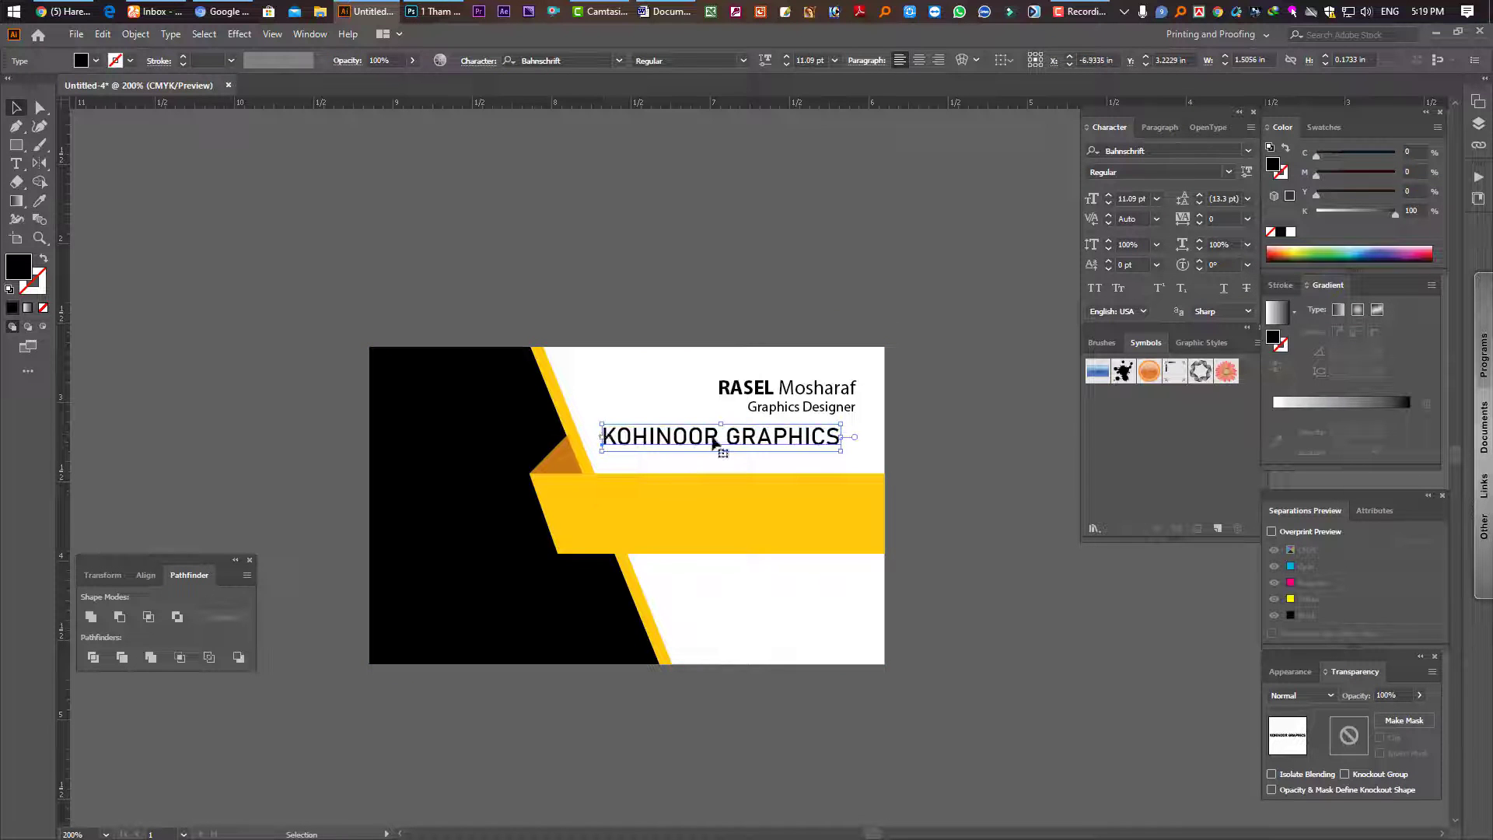
left_click_drag(714, 442, 698, 511)
left_click(1227, 172)
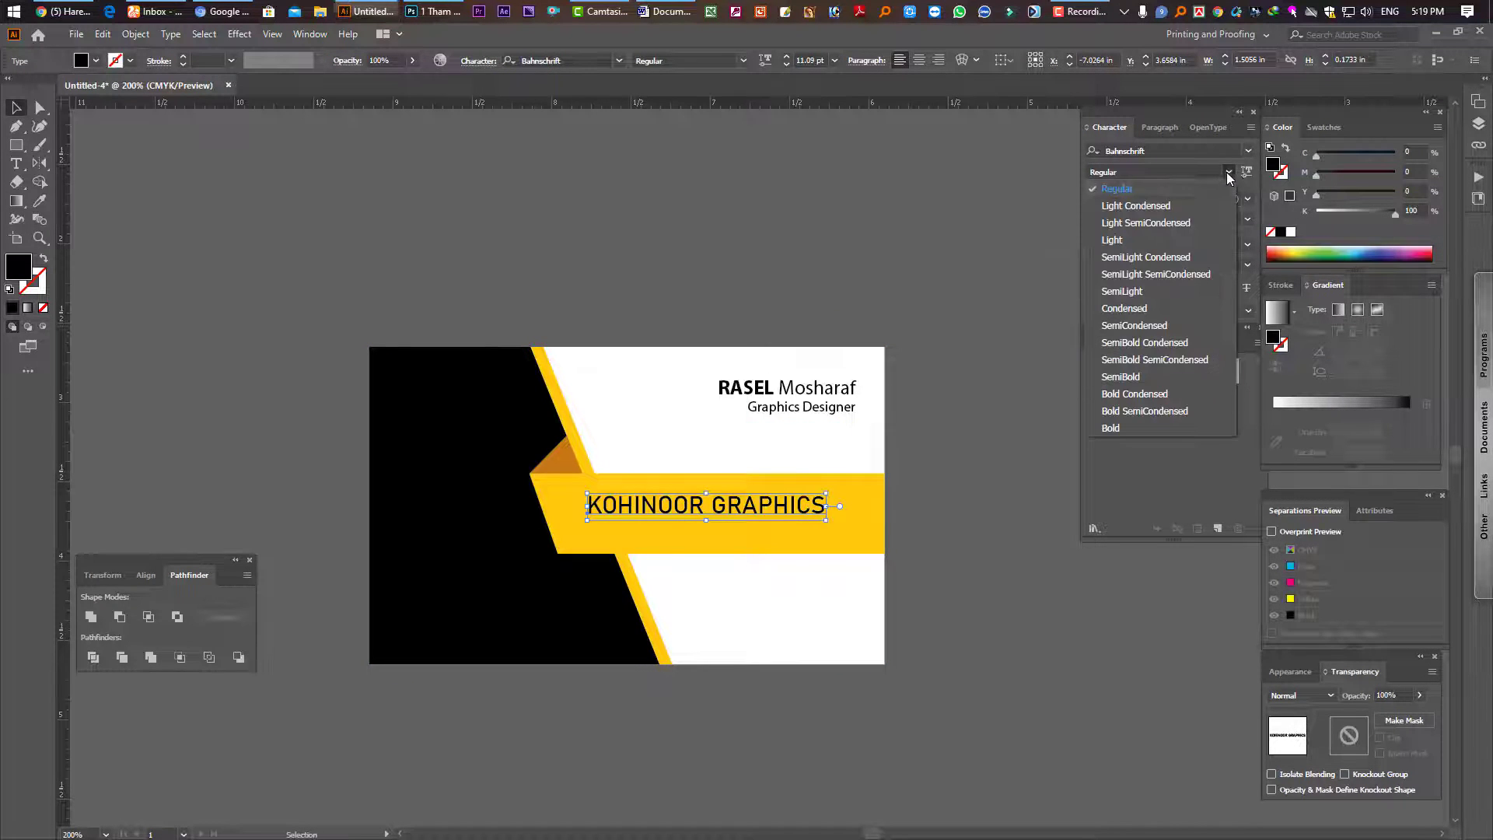
left_click(1123, 430)
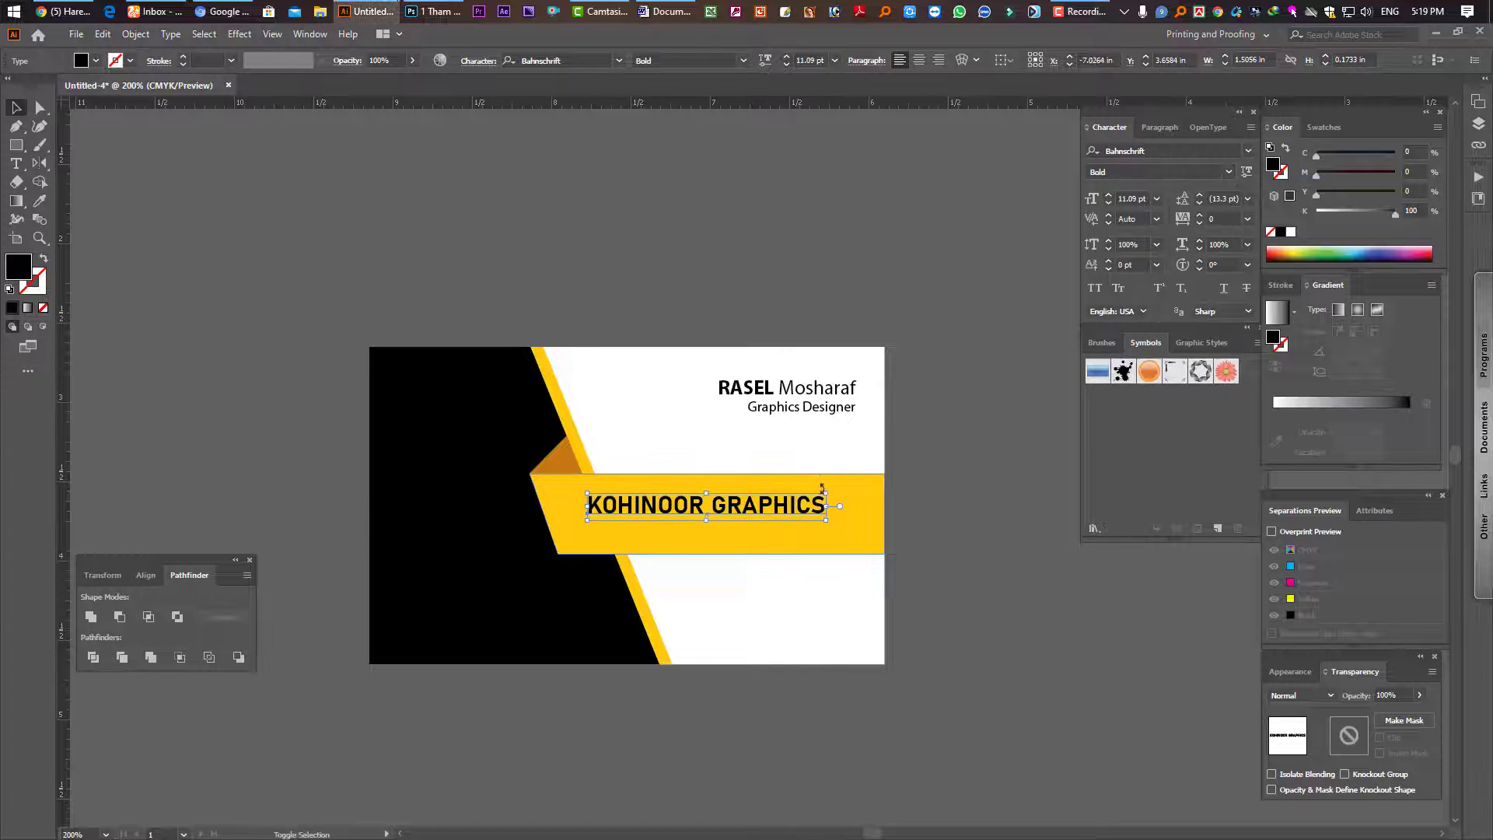
left_click_drag(826, 505, 815, 510)
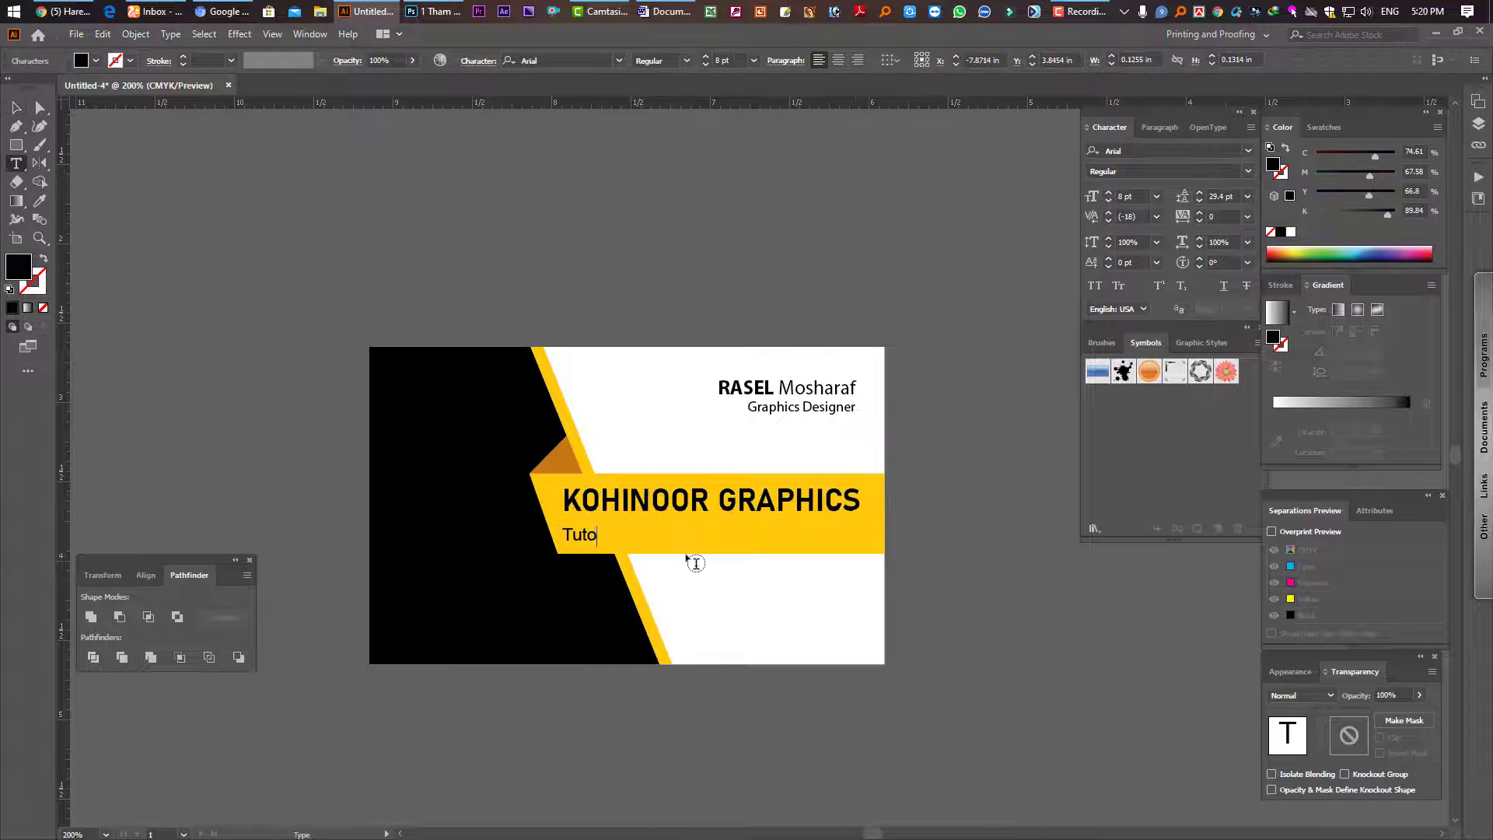
Add the 'Tutorials, Tricks & Graphic Design' tagline under the name and shrink the blue logo slightly.
type("Tutorials, Tricks & Graphic Design")
left_click_drag(737, 542, 735, 539)
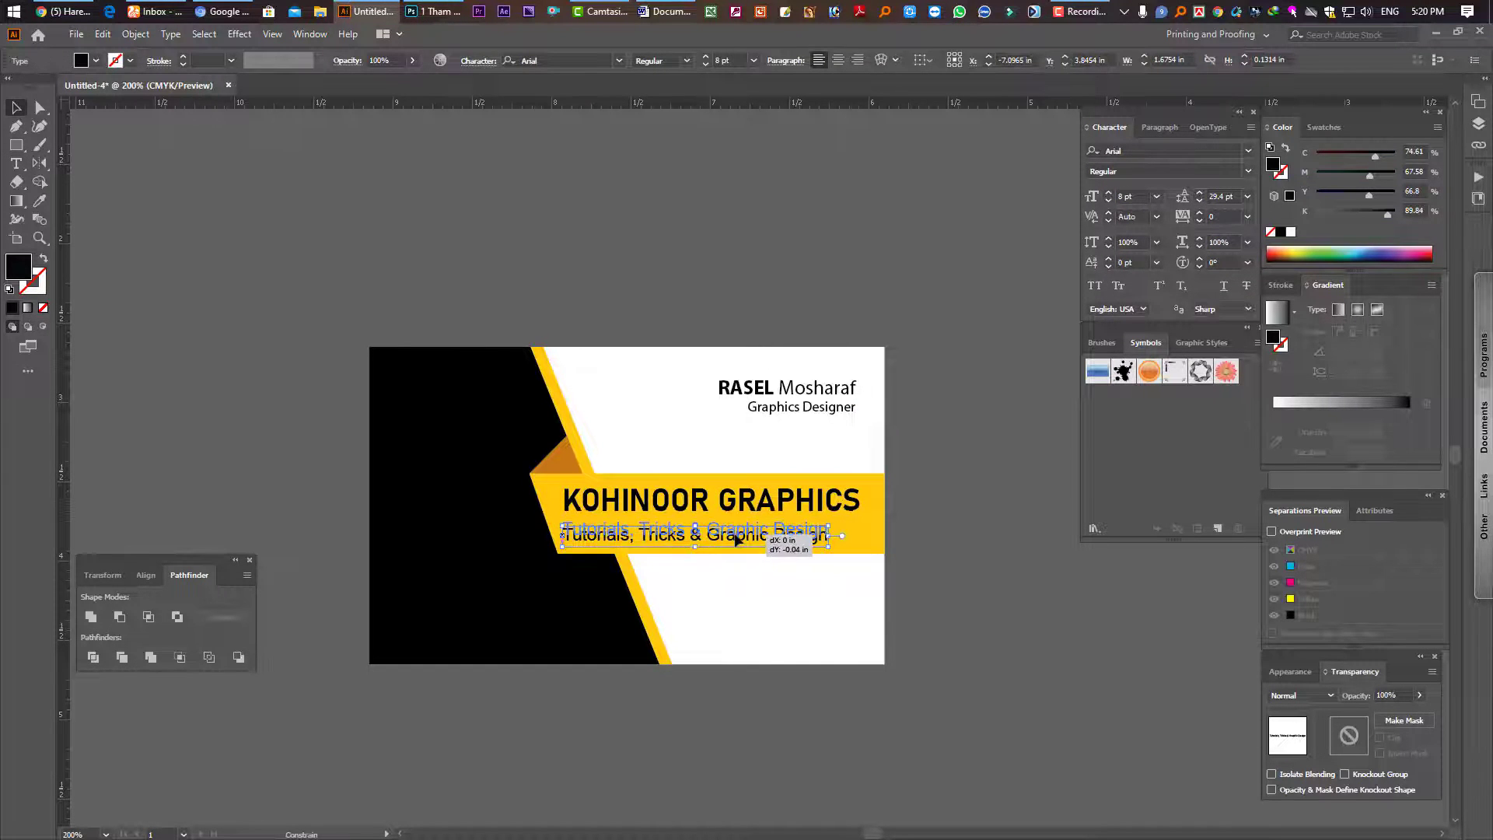
left_click(492, 539, "alt")
left_click_drag(716, 640, 738, 468)
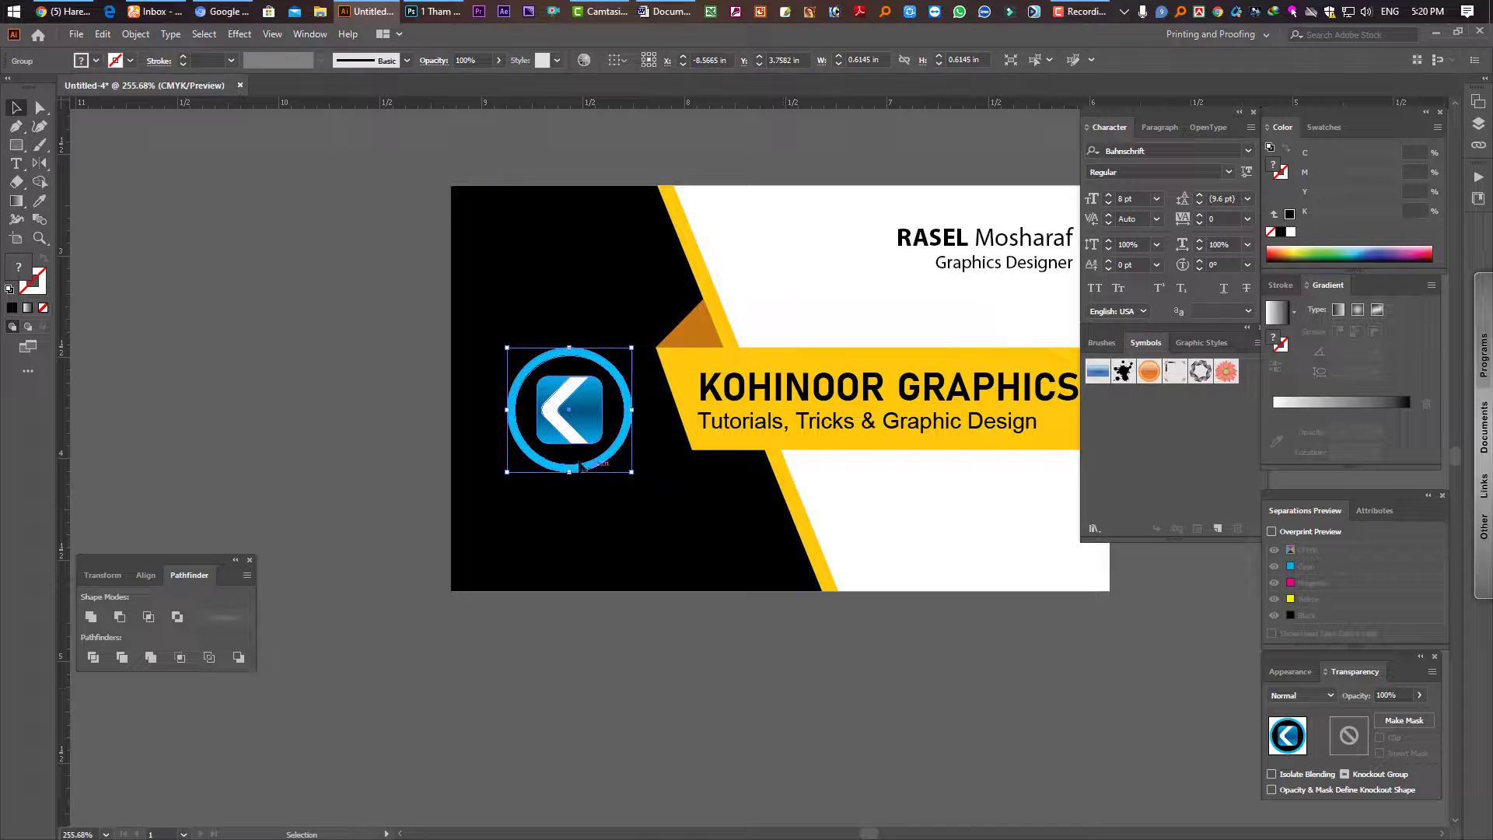
left_click_drag(580, 465, 580, 451)
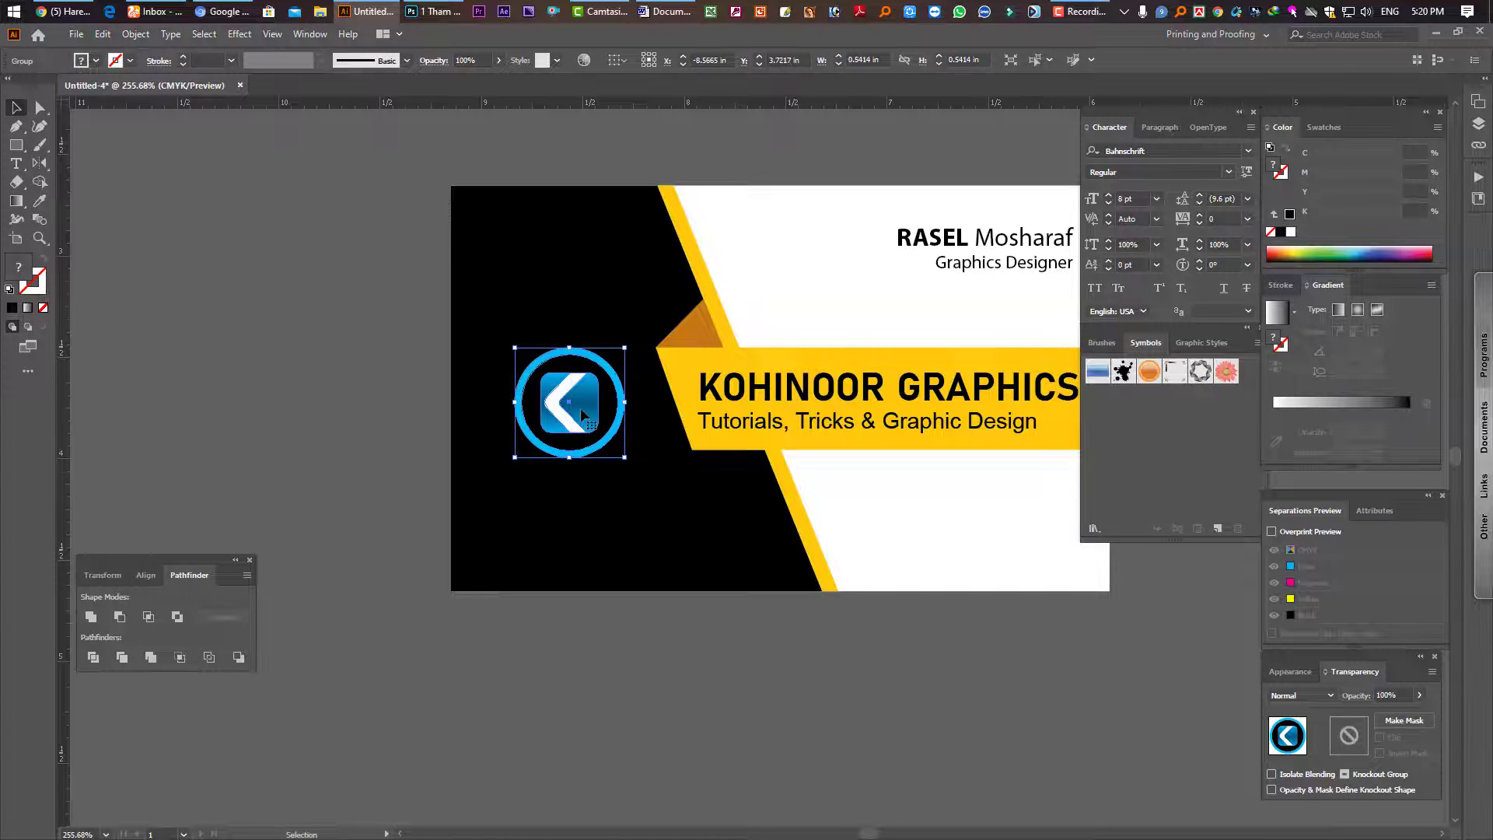
key("ctrl+minus")
Move the contact icon group onto the black panel and delete the icons' green backgrounds.
left_click(774, 599)
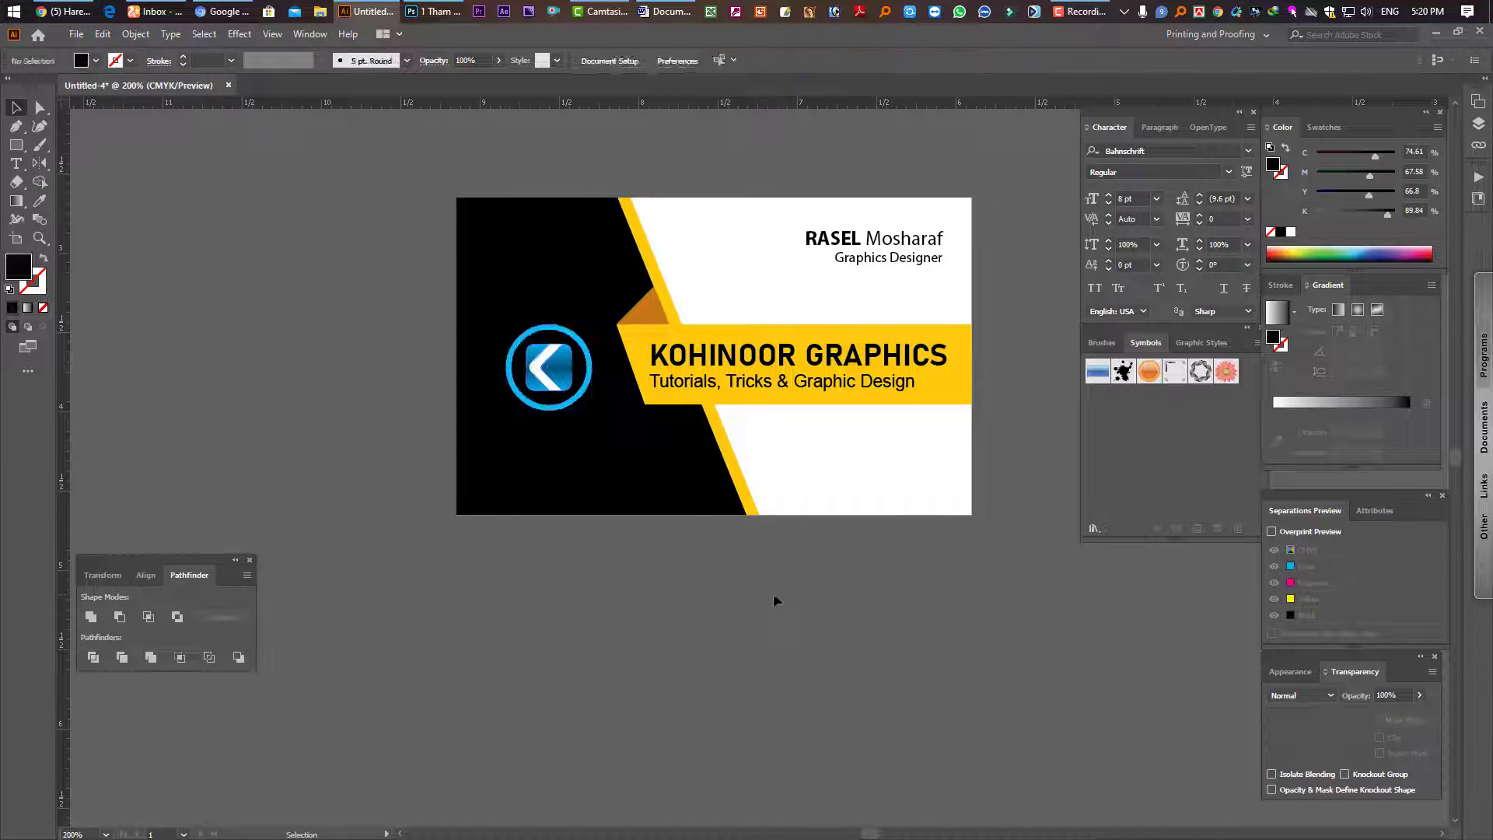
key("a")
key("ctrl+plus")
left_click(759, 486)
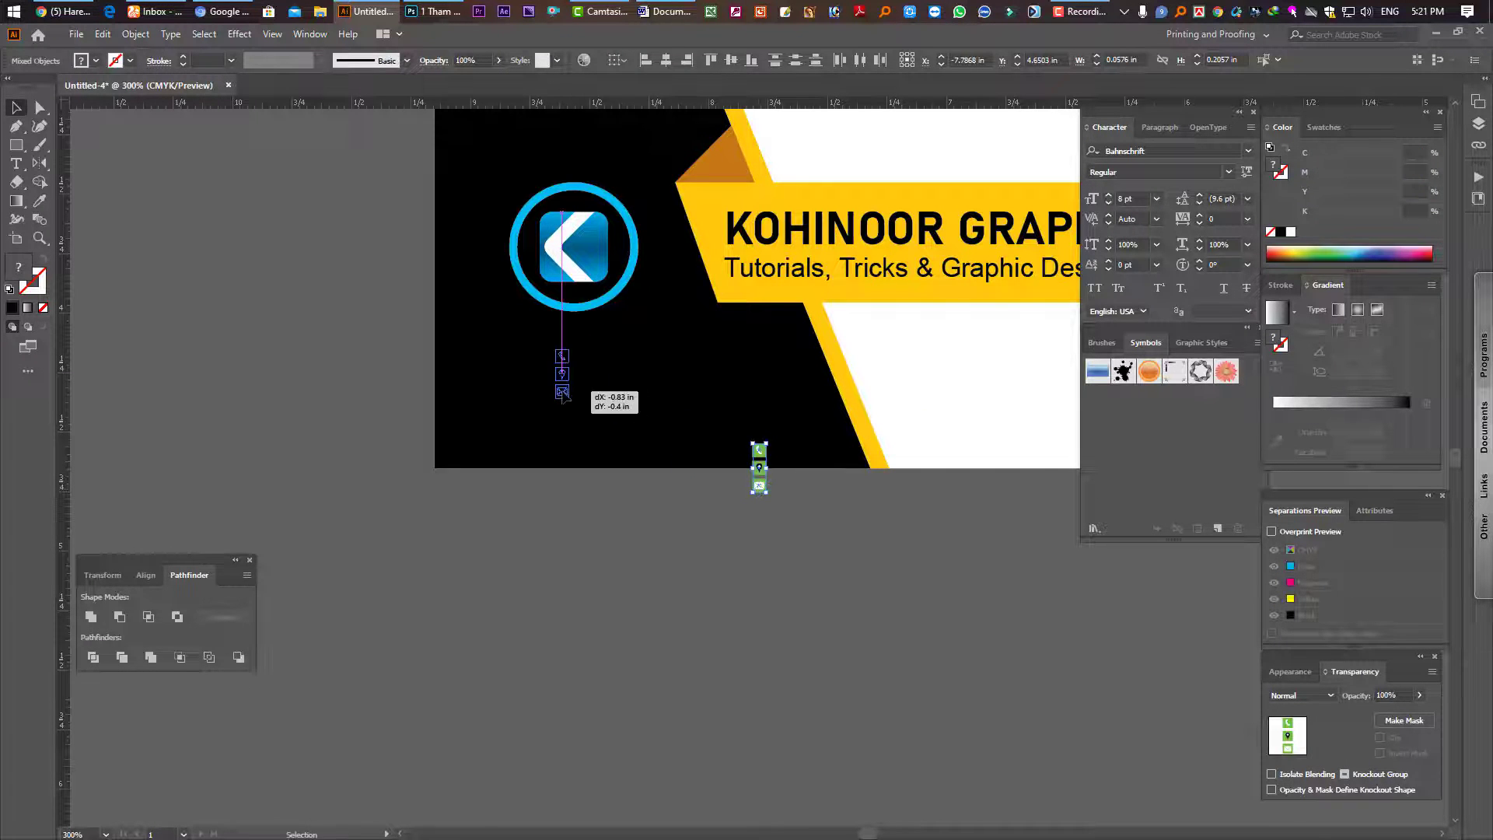
left_click_drag(758, 489, 543, 418)
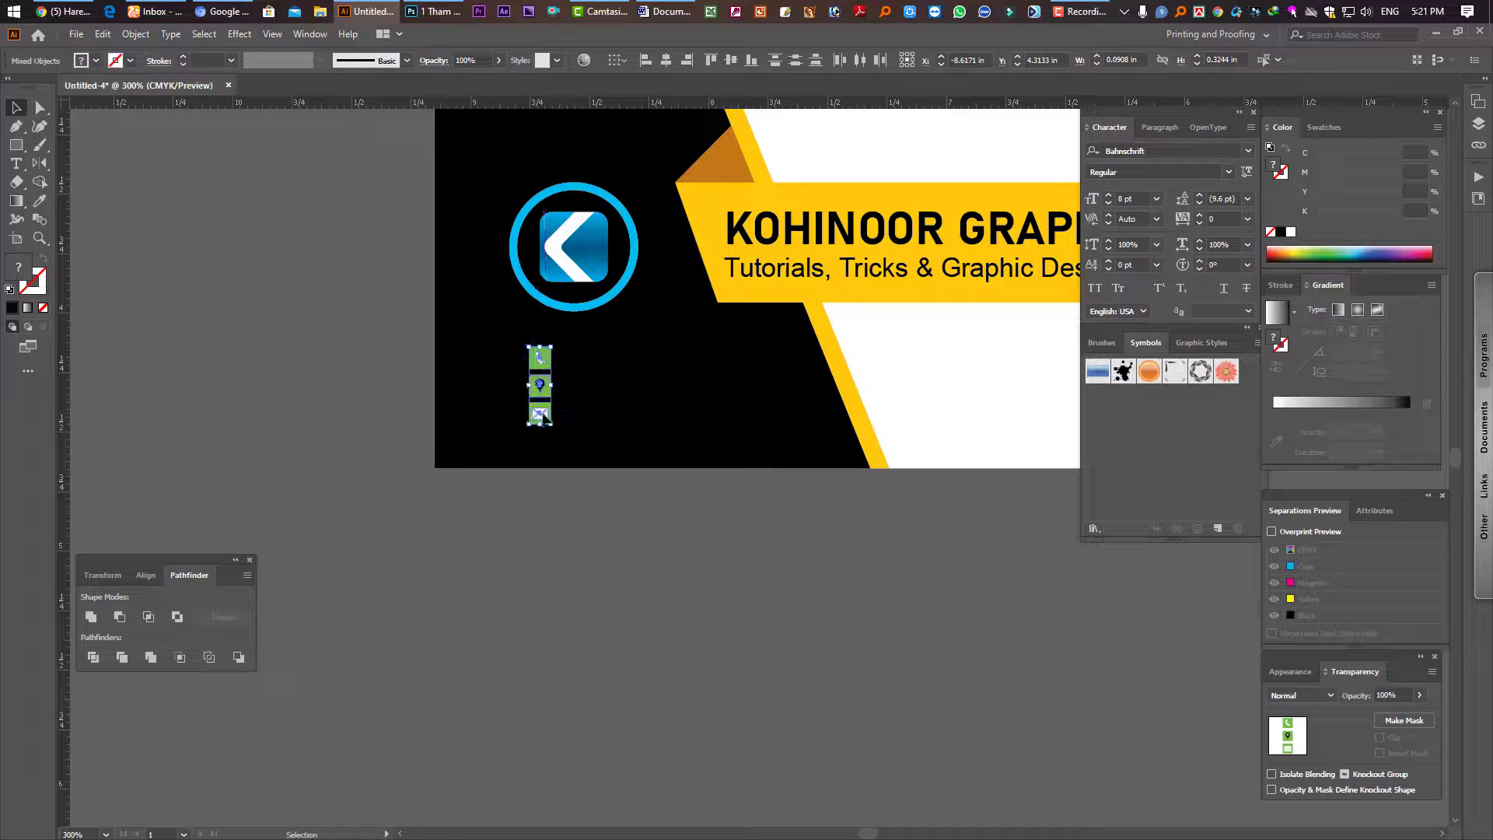
left_click(581, 545)
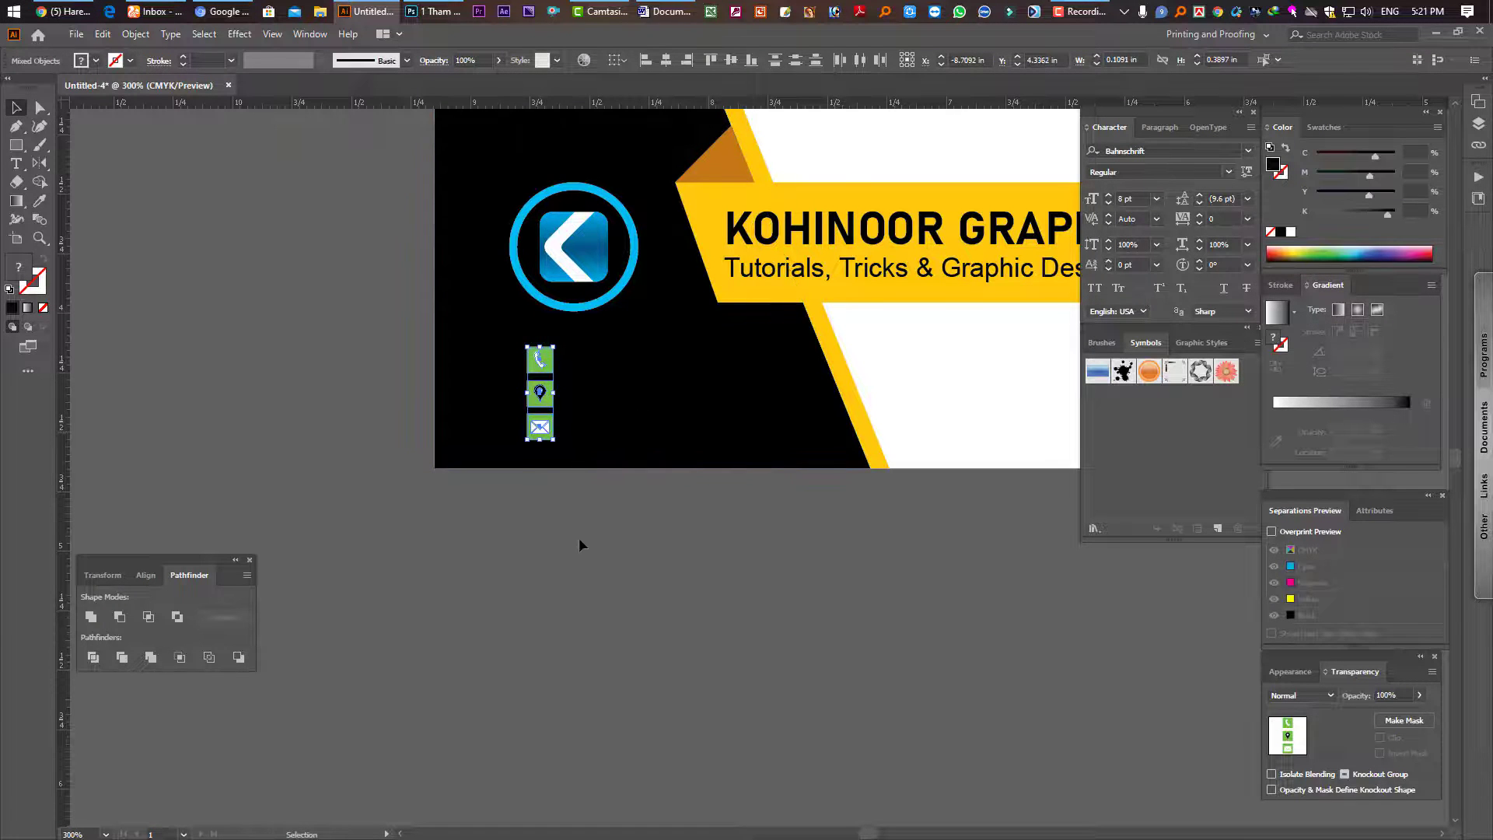
key("ctrl+plus")
left_click_drag(612, 521, 557, 364)
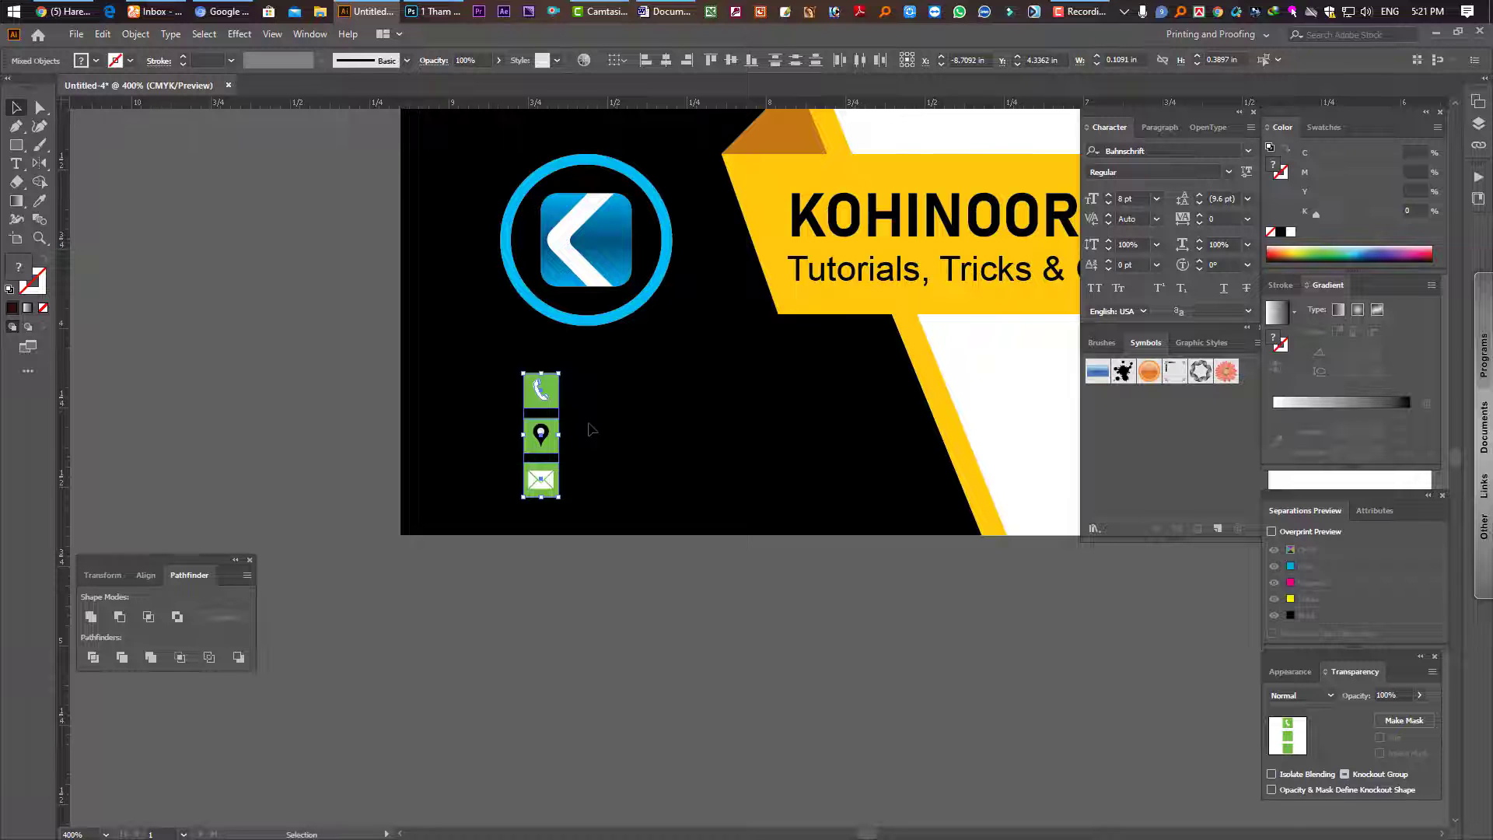
key("Delete")
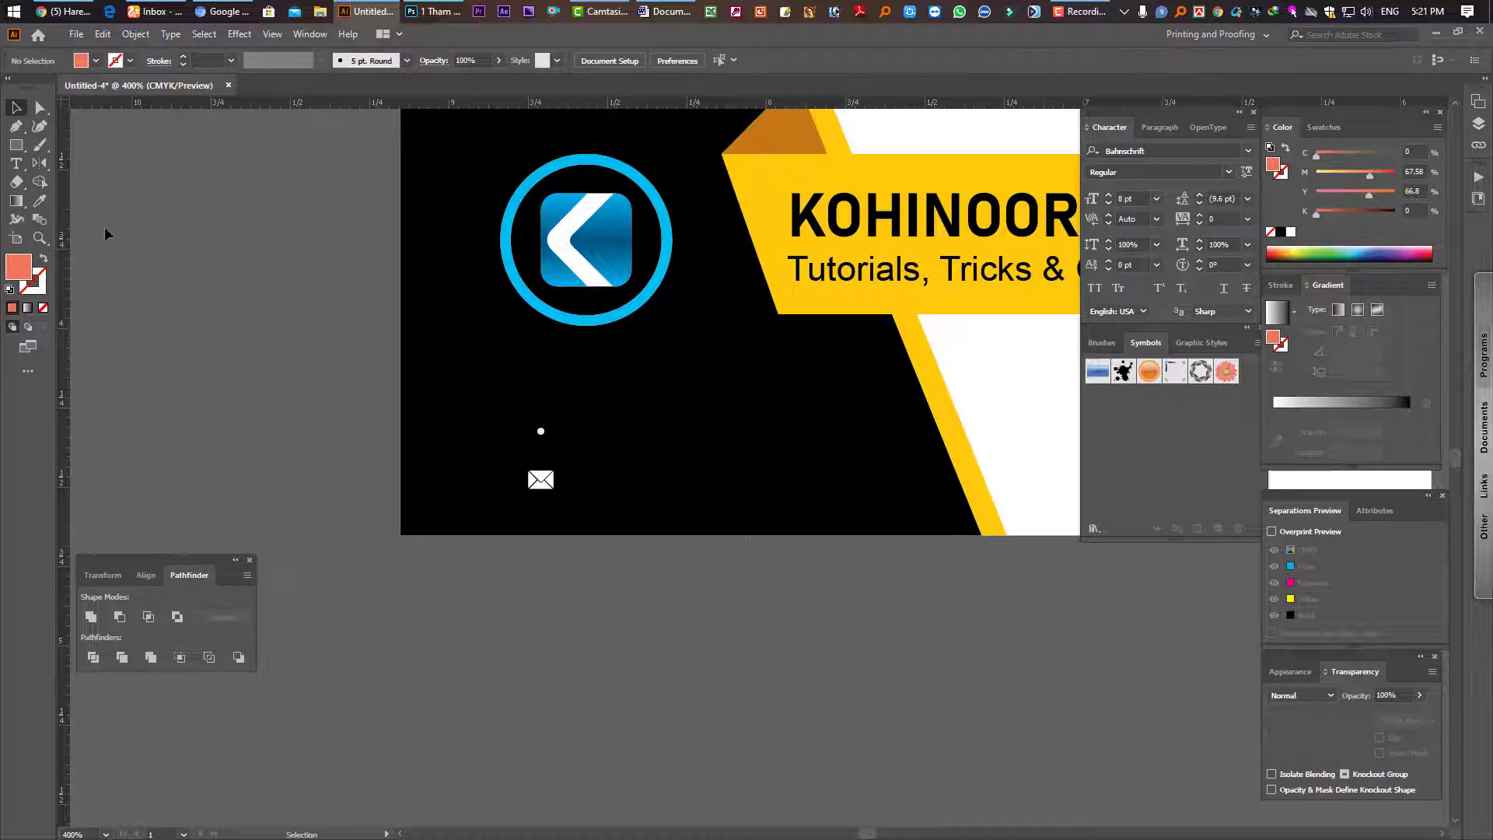
Add the phone number in Arial beside the phone icon.
left_click(41, 109)
key("ctrl+plus")
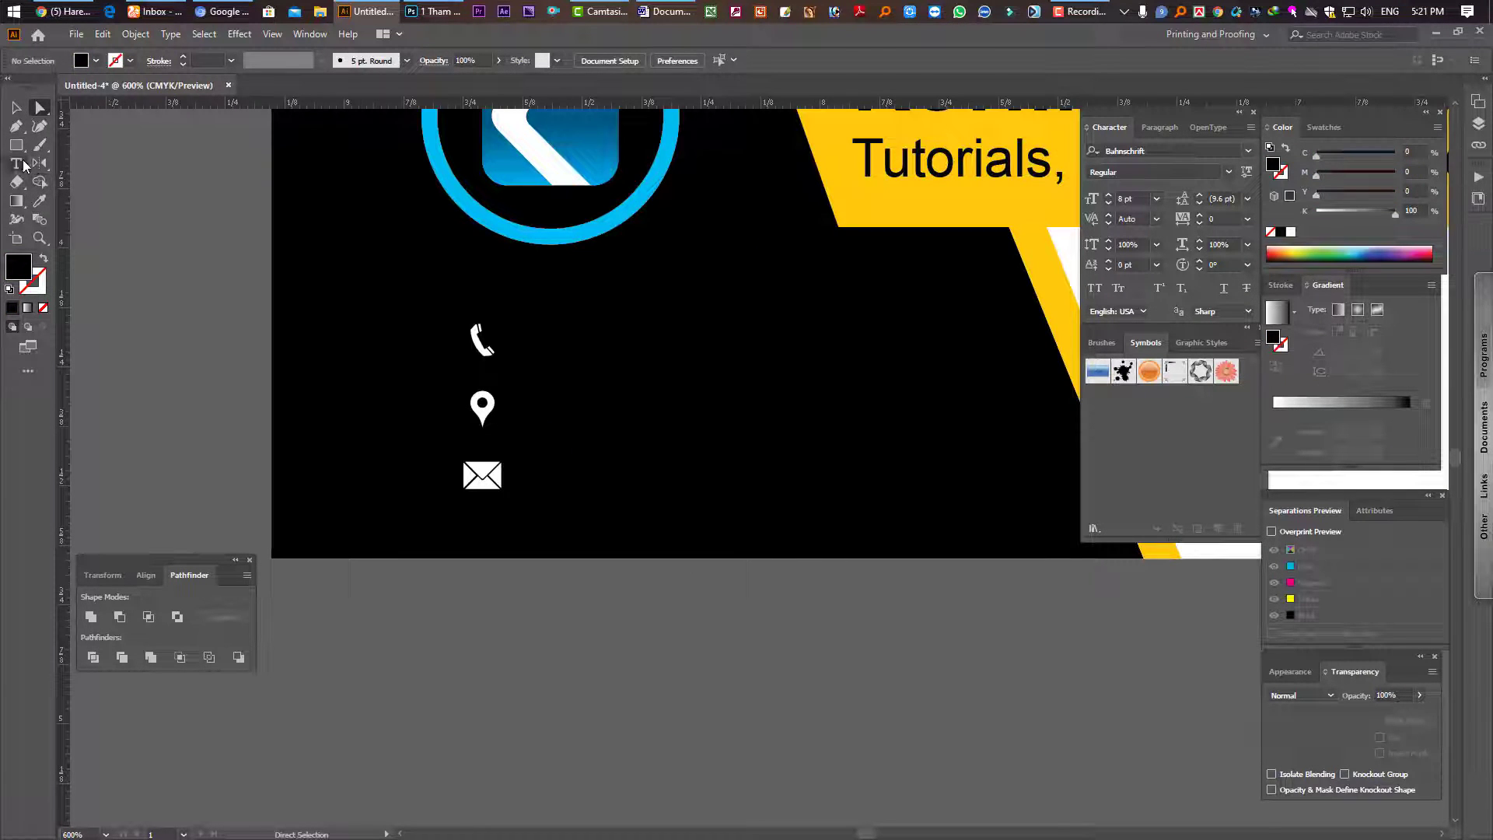
left_click(24, 165)
left_click(547, 327)
left_click(1171, 150)
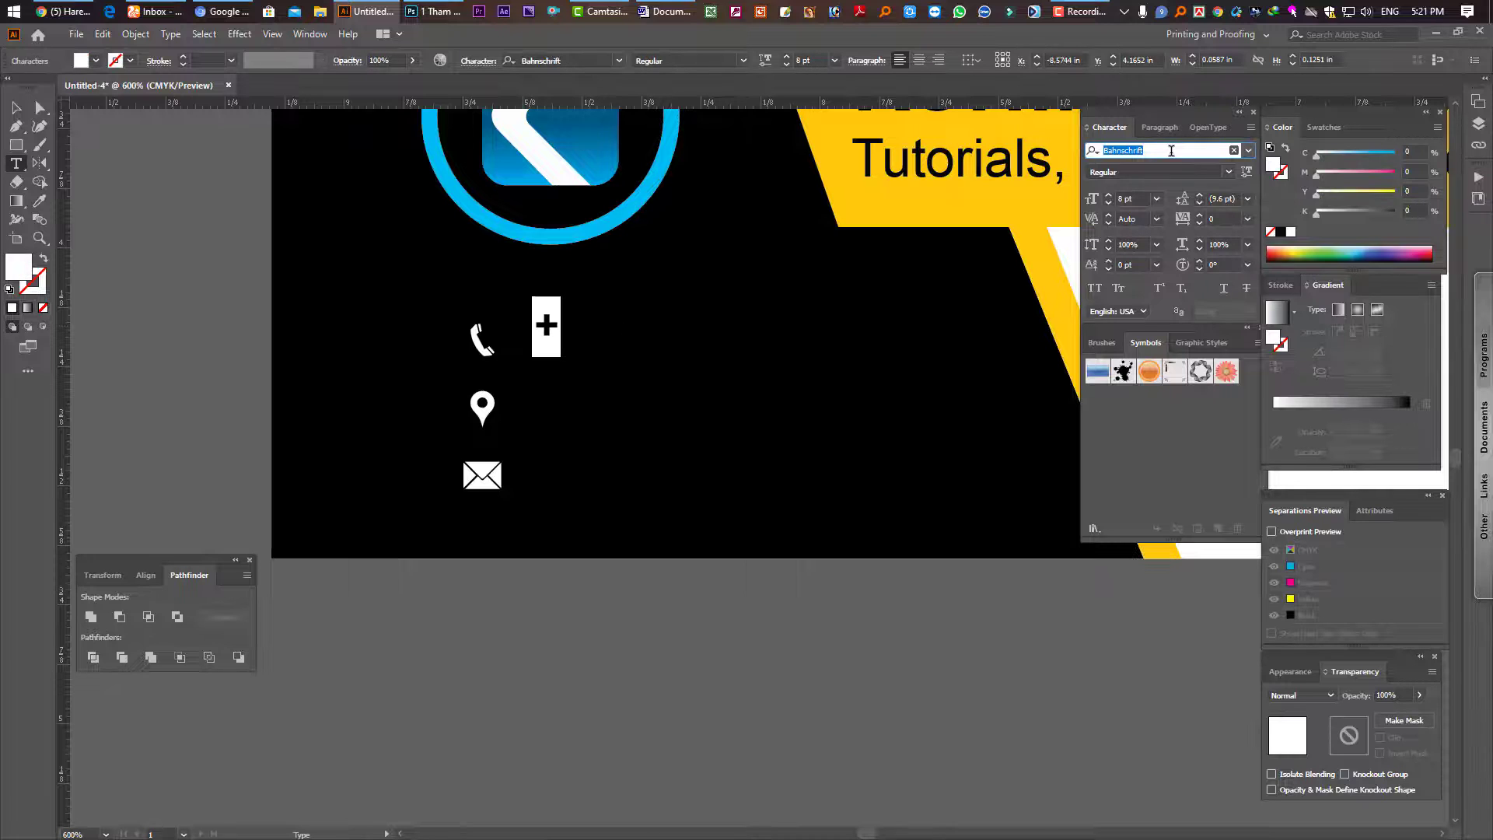
type("Arial")
key("Return")
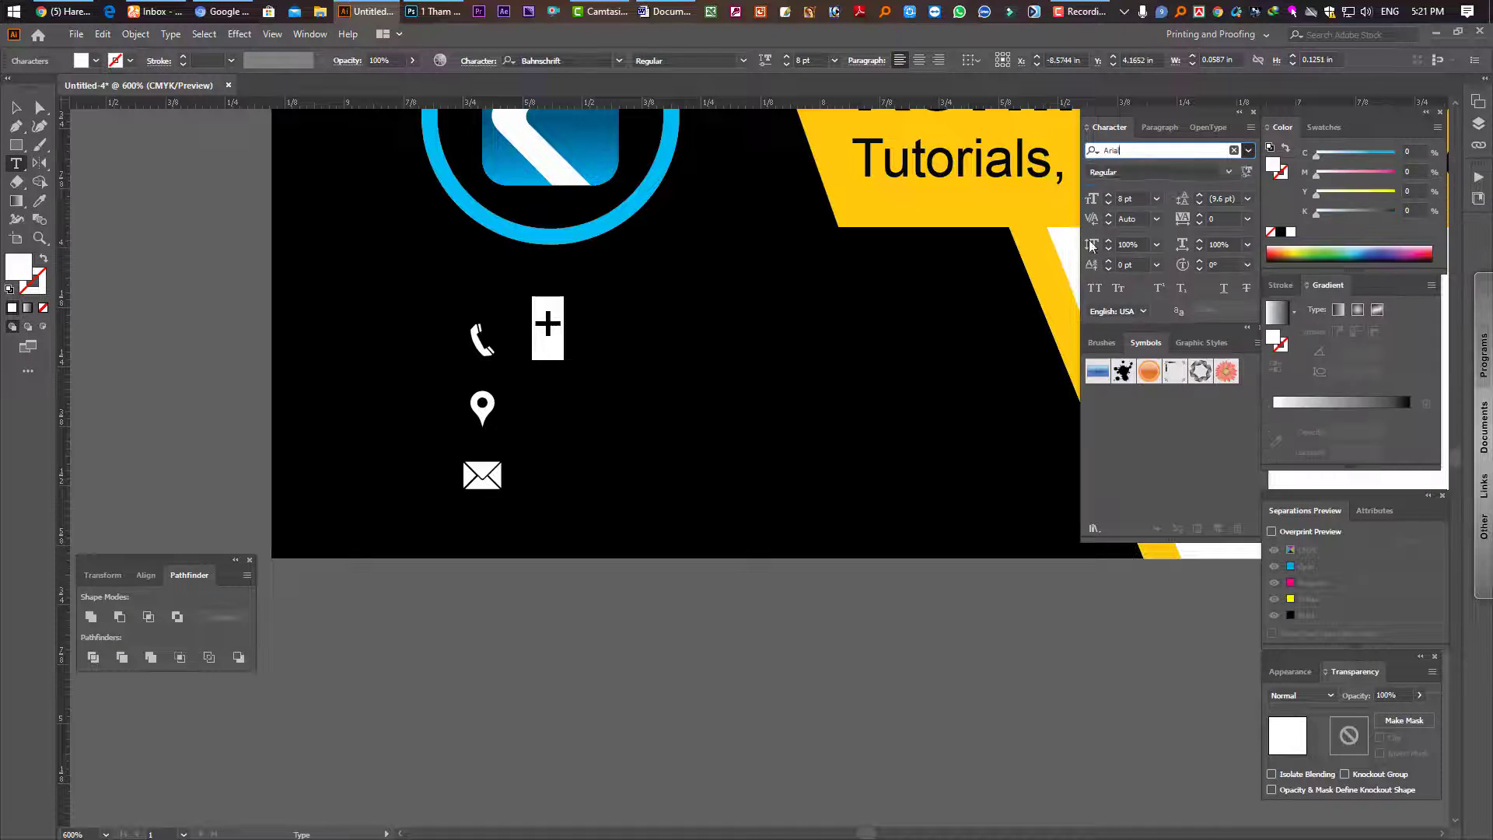
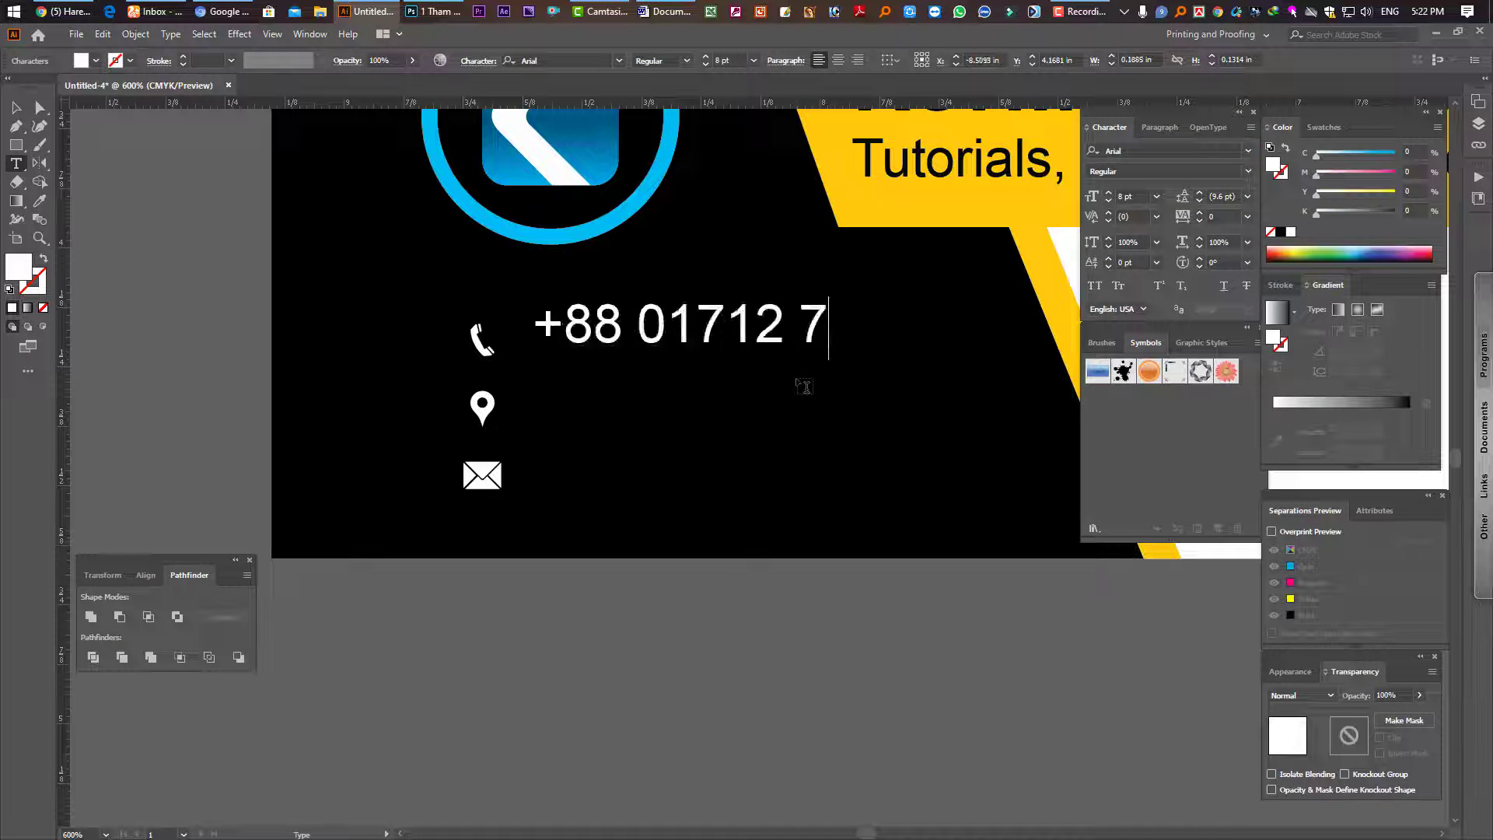
key("Escape")
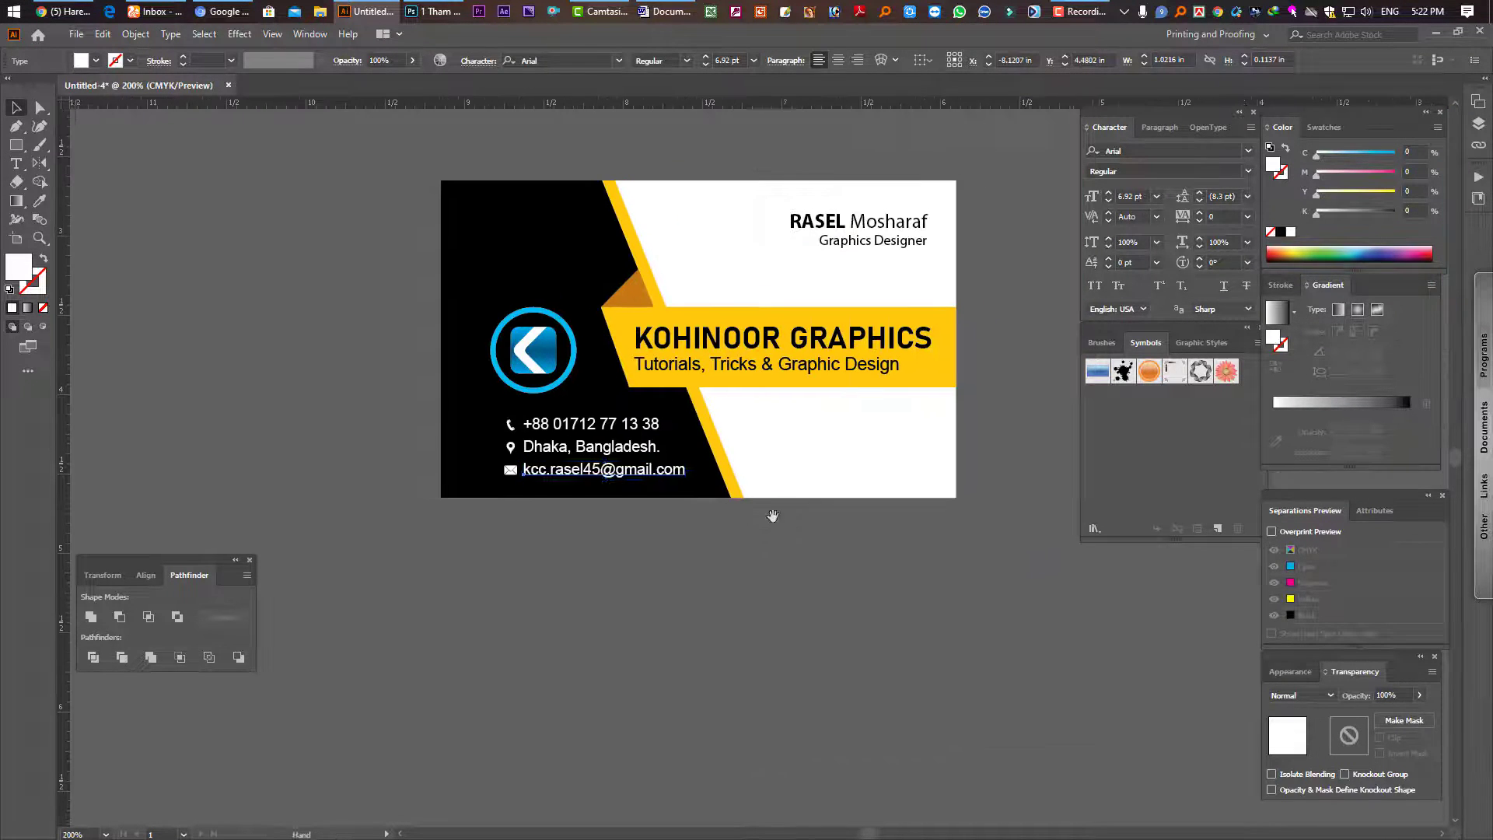
key("Tab")
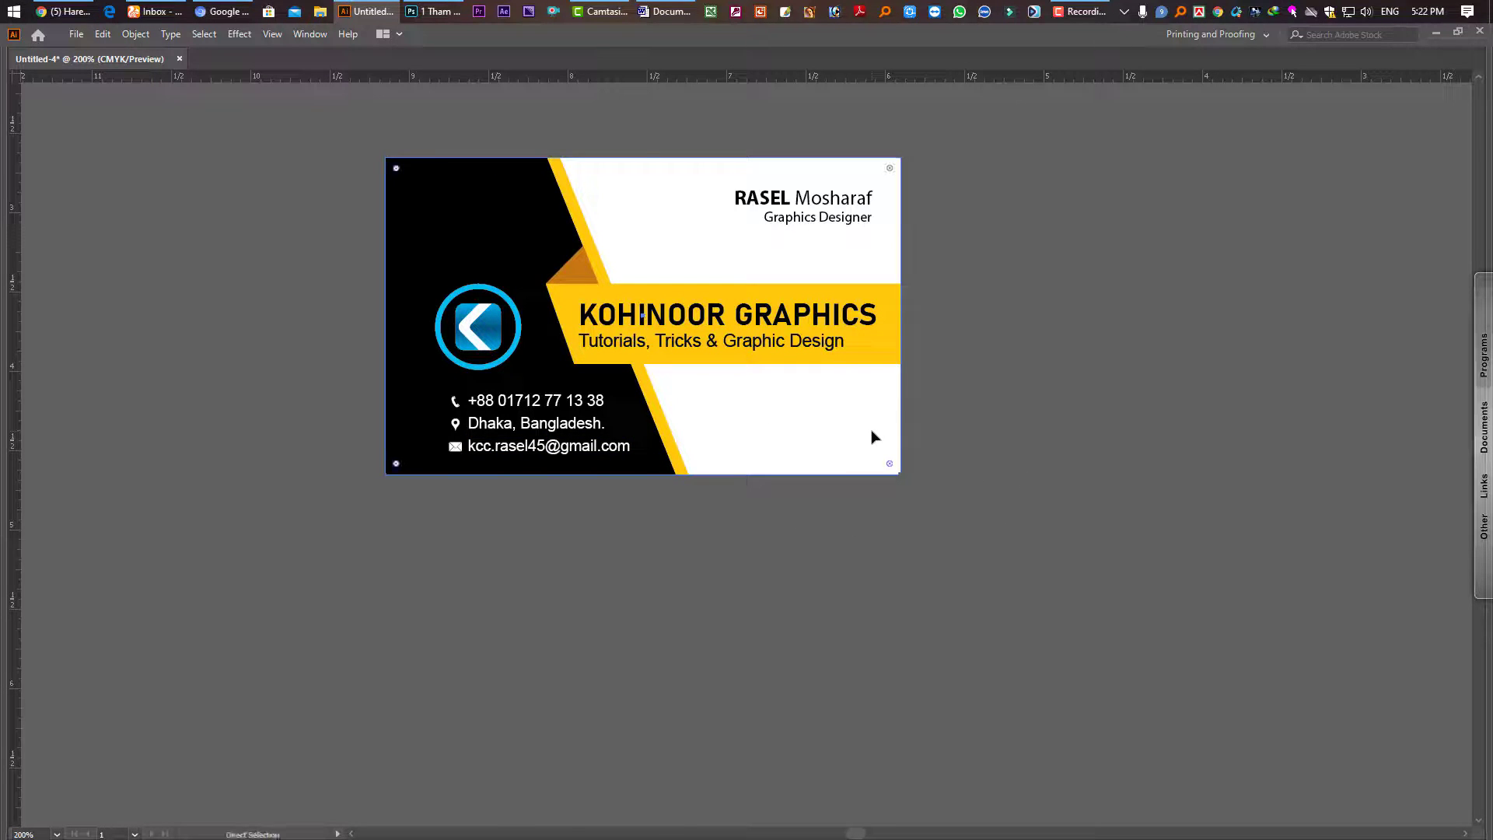
Paste a copy of the card shape in front, narrow it to a thin right-edge strip and fill it yellow.
key("ctrl+c")
key("ctrl+f")
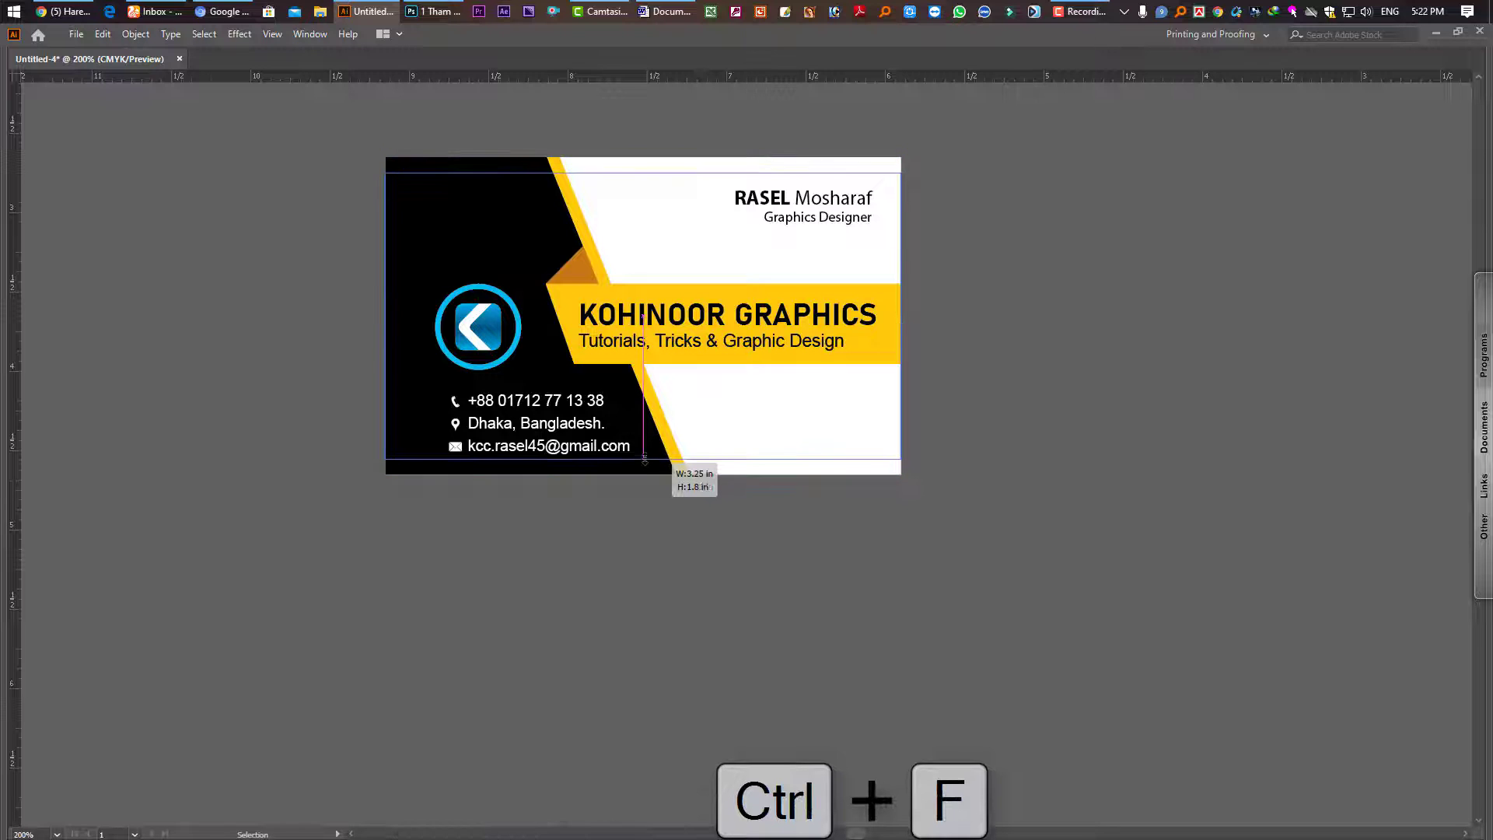
left_click_drag(643, 474, 676, 227)
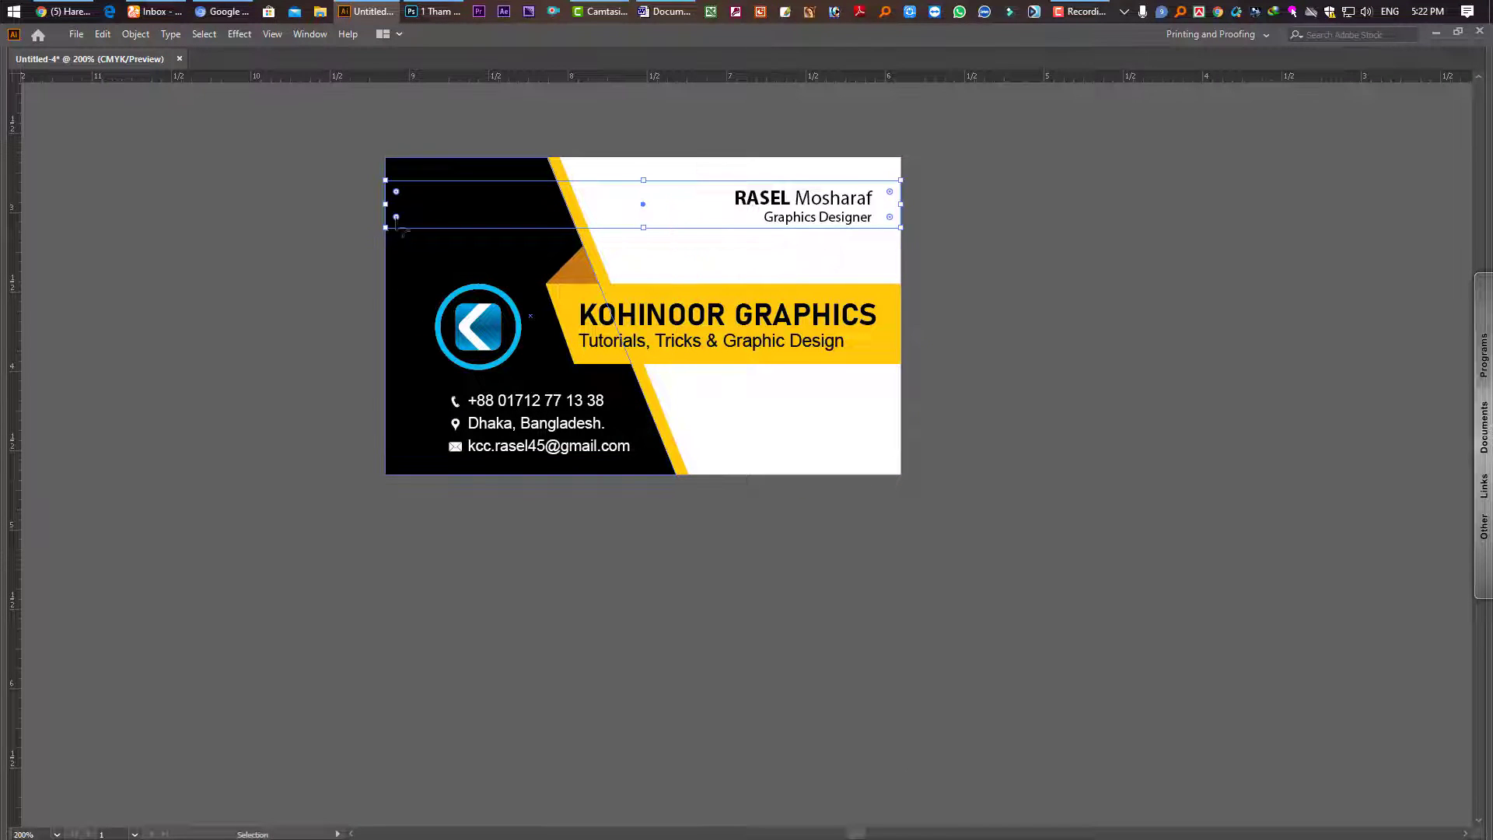
left_click_drag(387, 205, 887, 234)
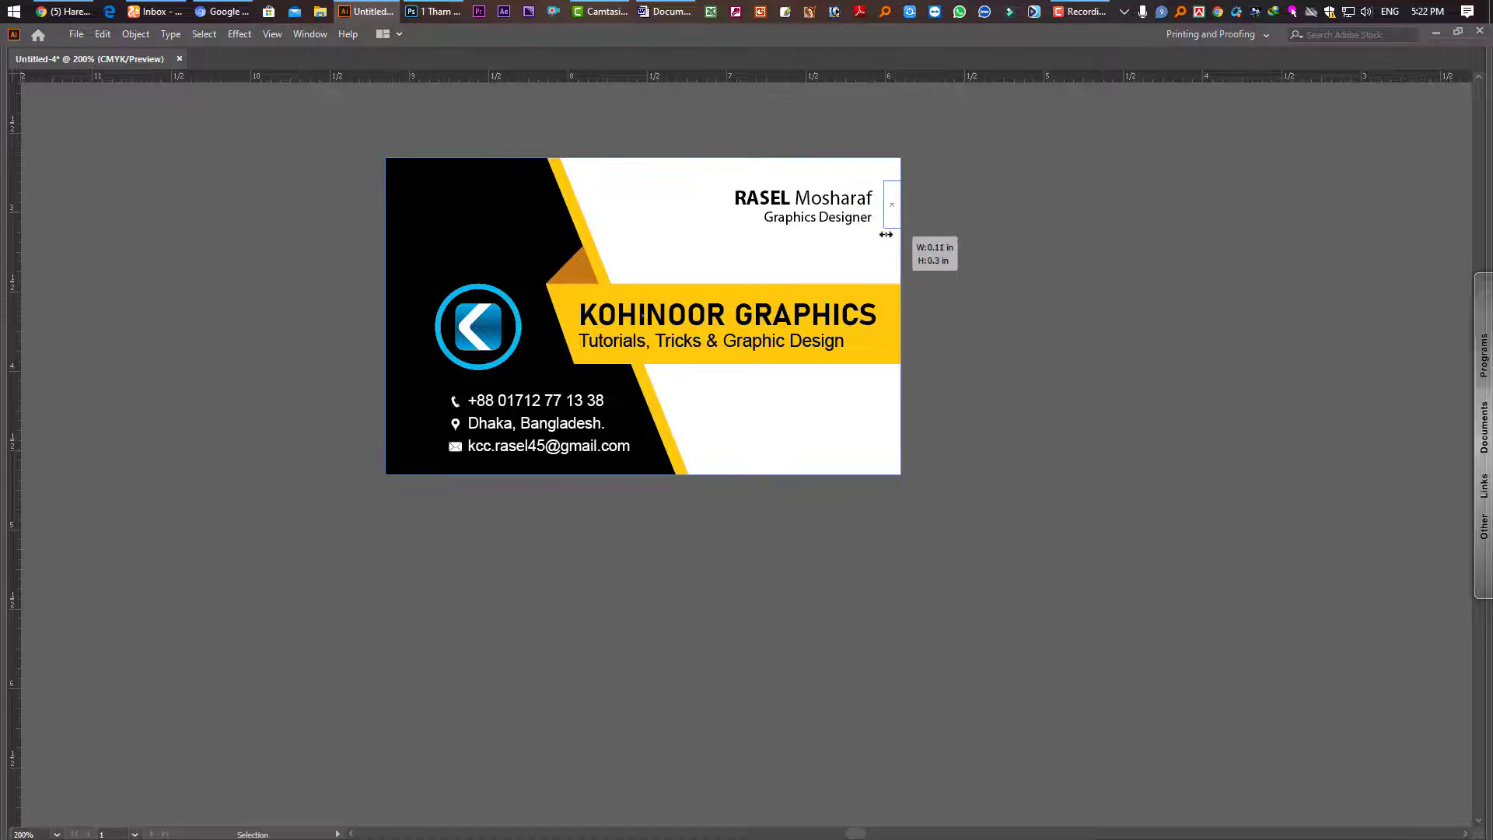
key("Tab")
key("i")
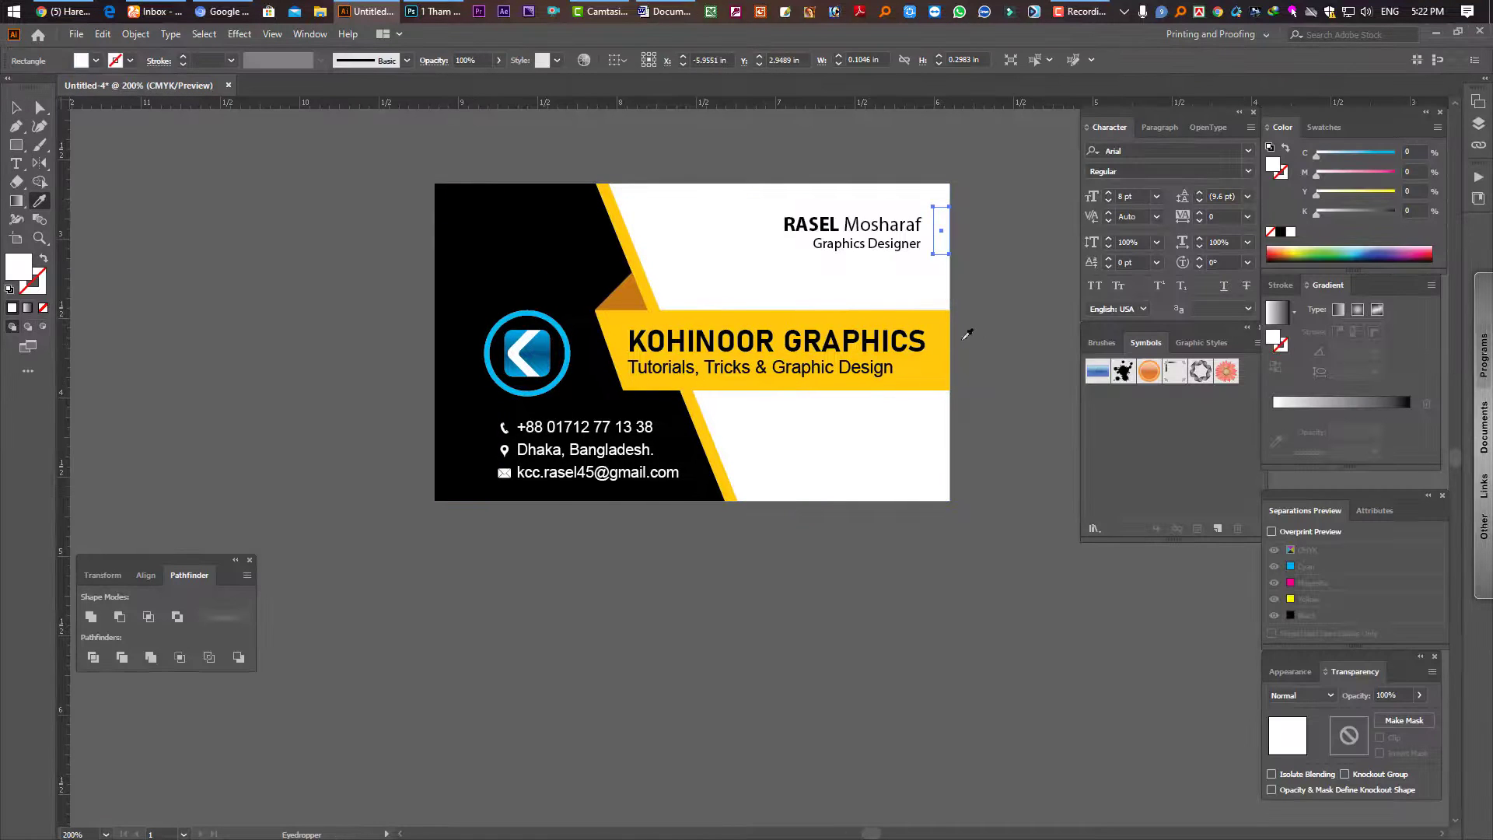
left_click(938, 349)
key("v")
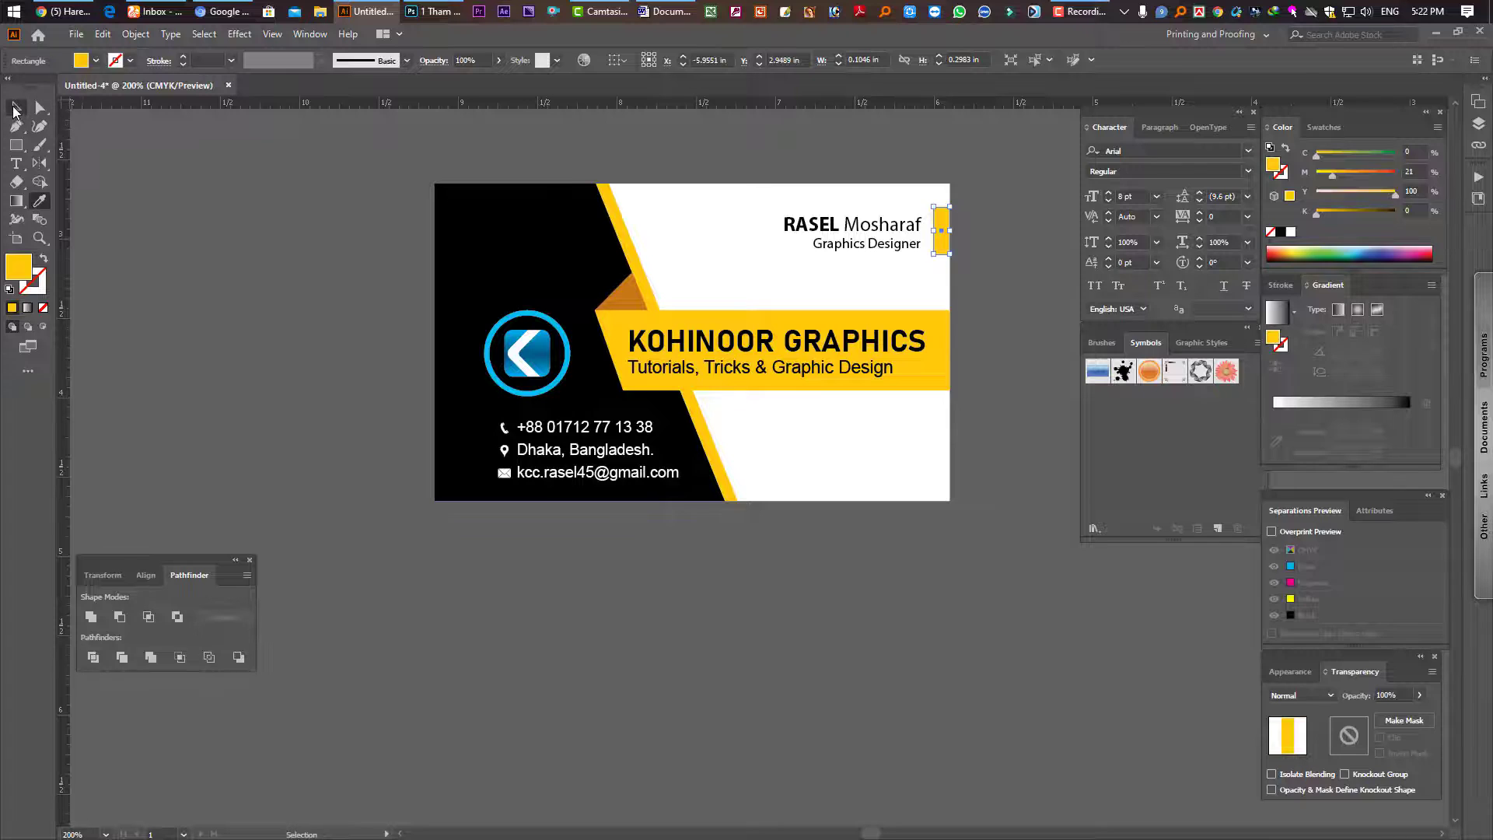
key("Tab")
left_click(505, 336)
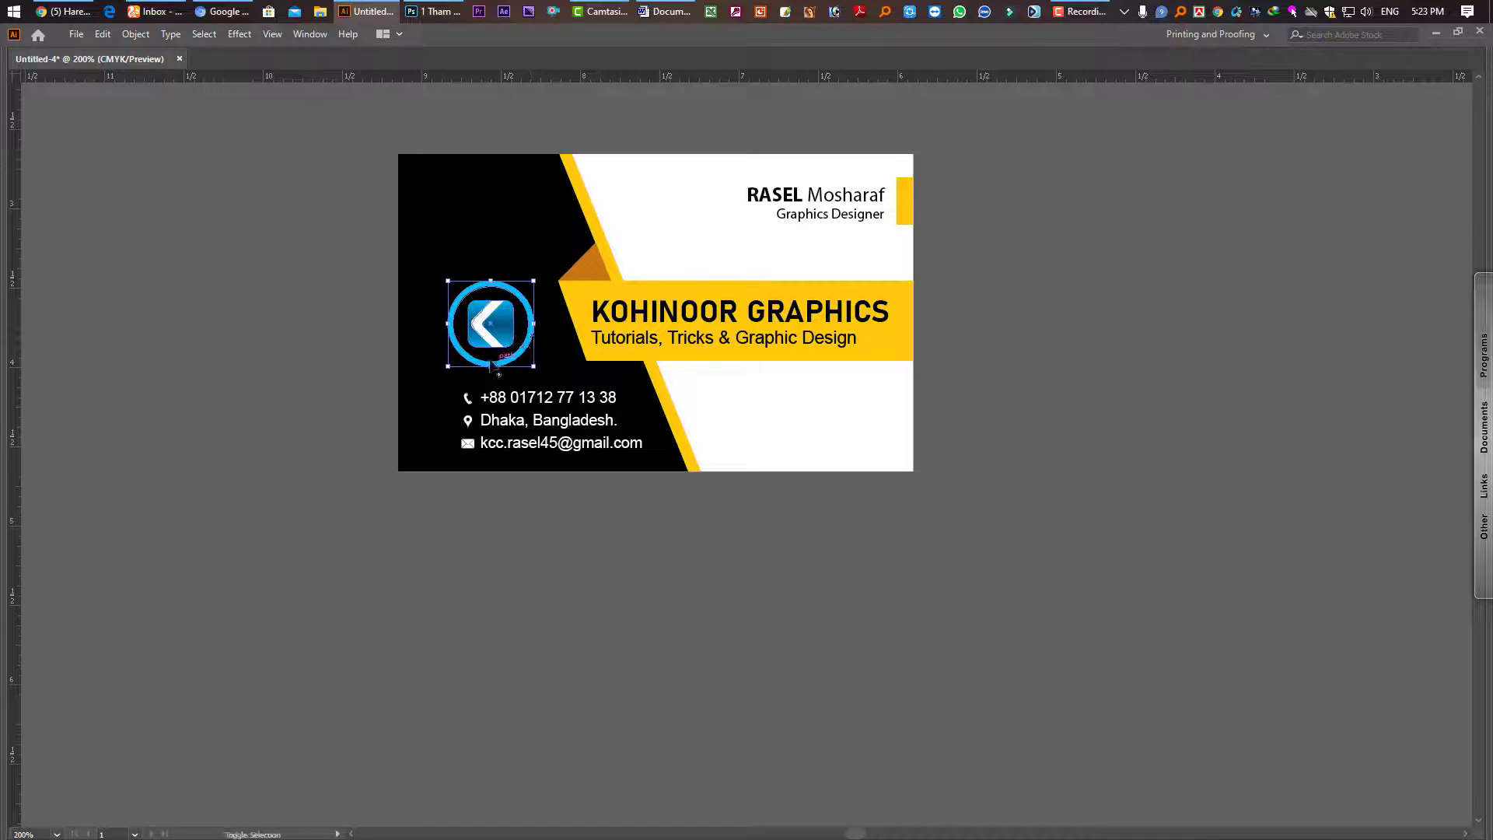
Reposition the logo and colour its ring yellow to match the banner.
left_click_drag(492, 367, 507, 336)
key("Tab")
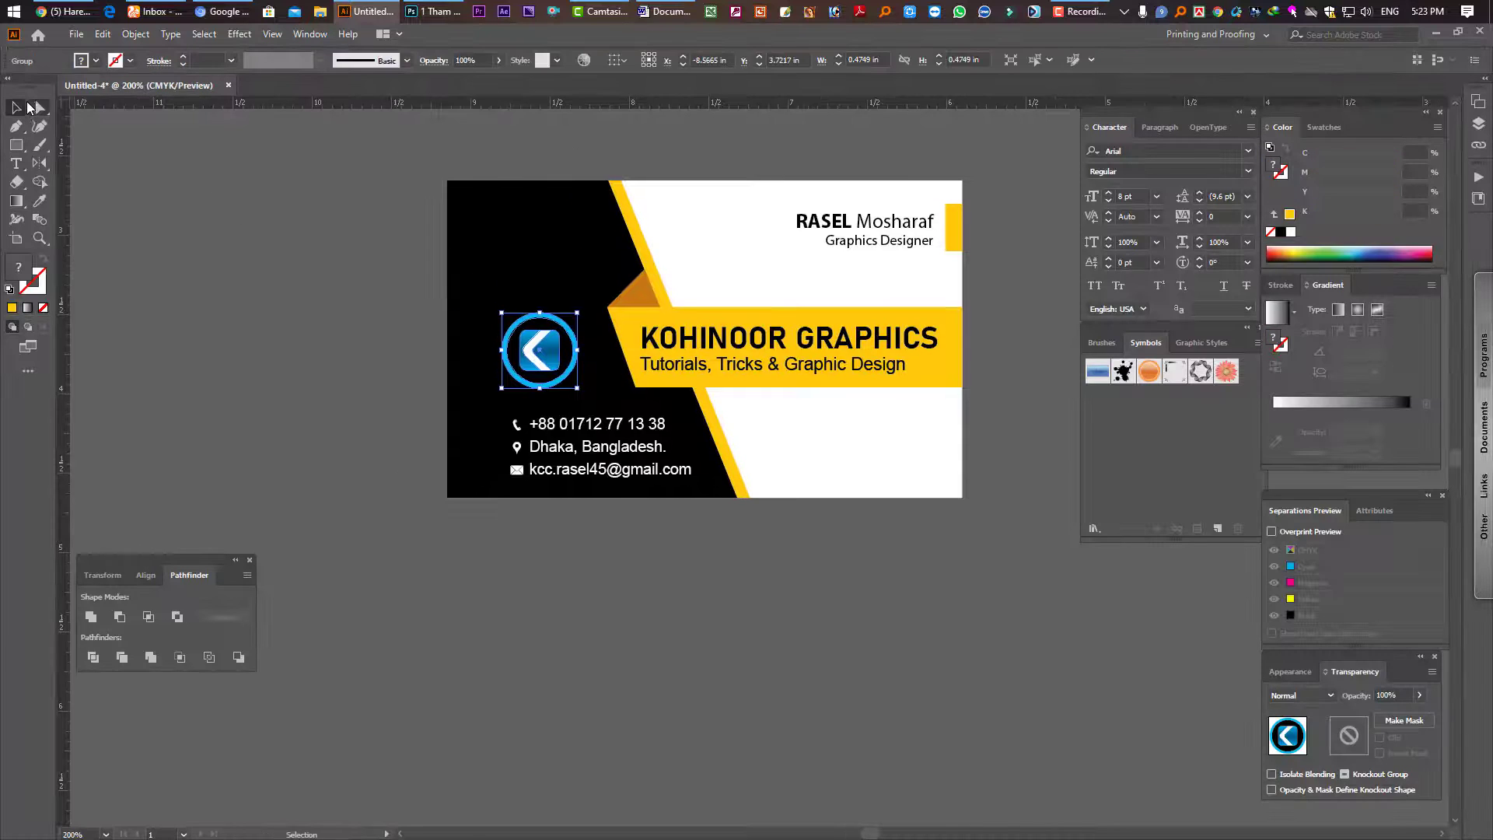
left_click(200, 228)
key("a")
left_click(575, 352)
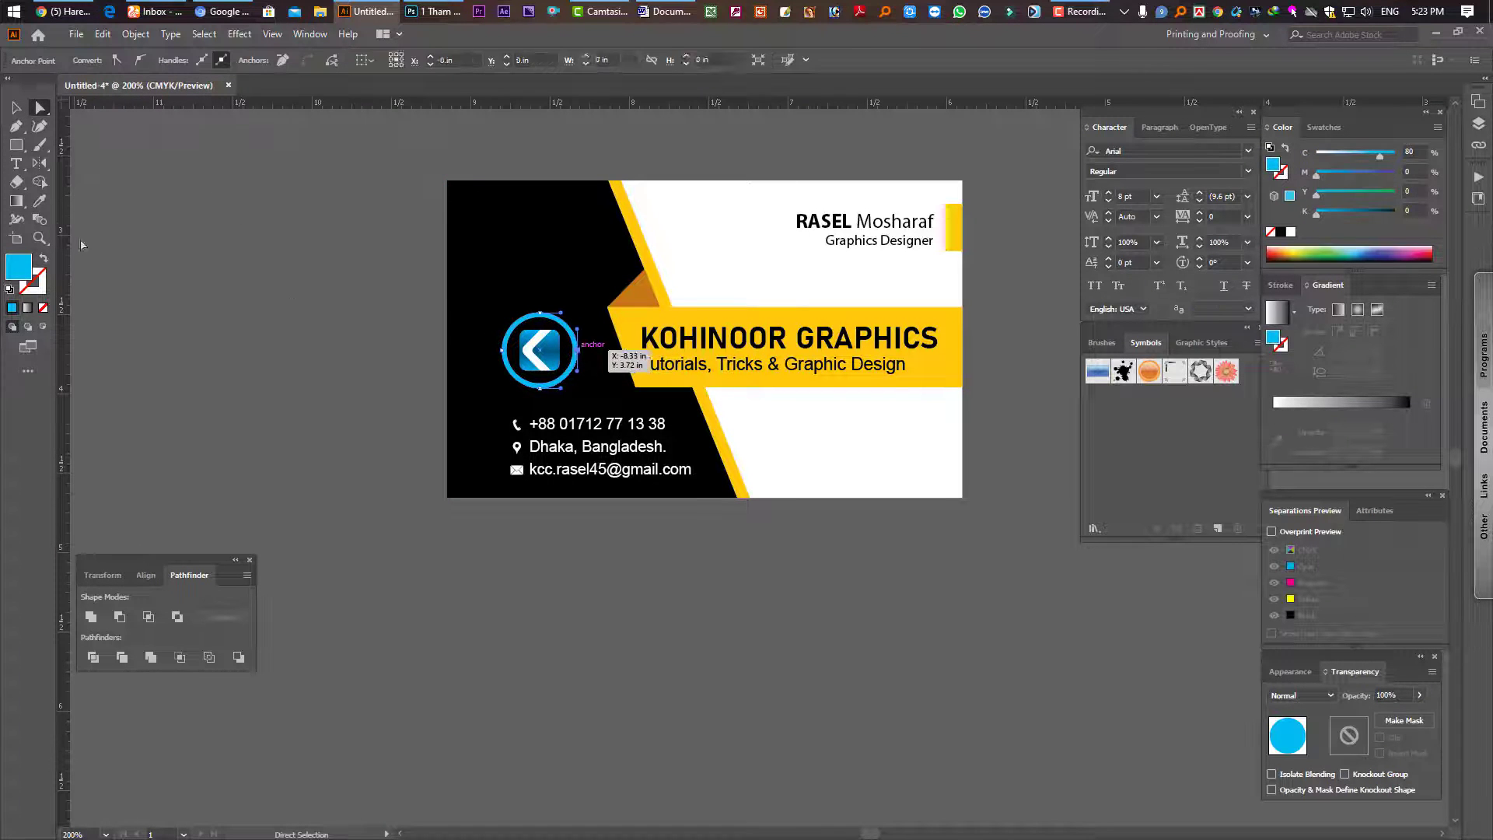
key("i")
left_click(633, 317)
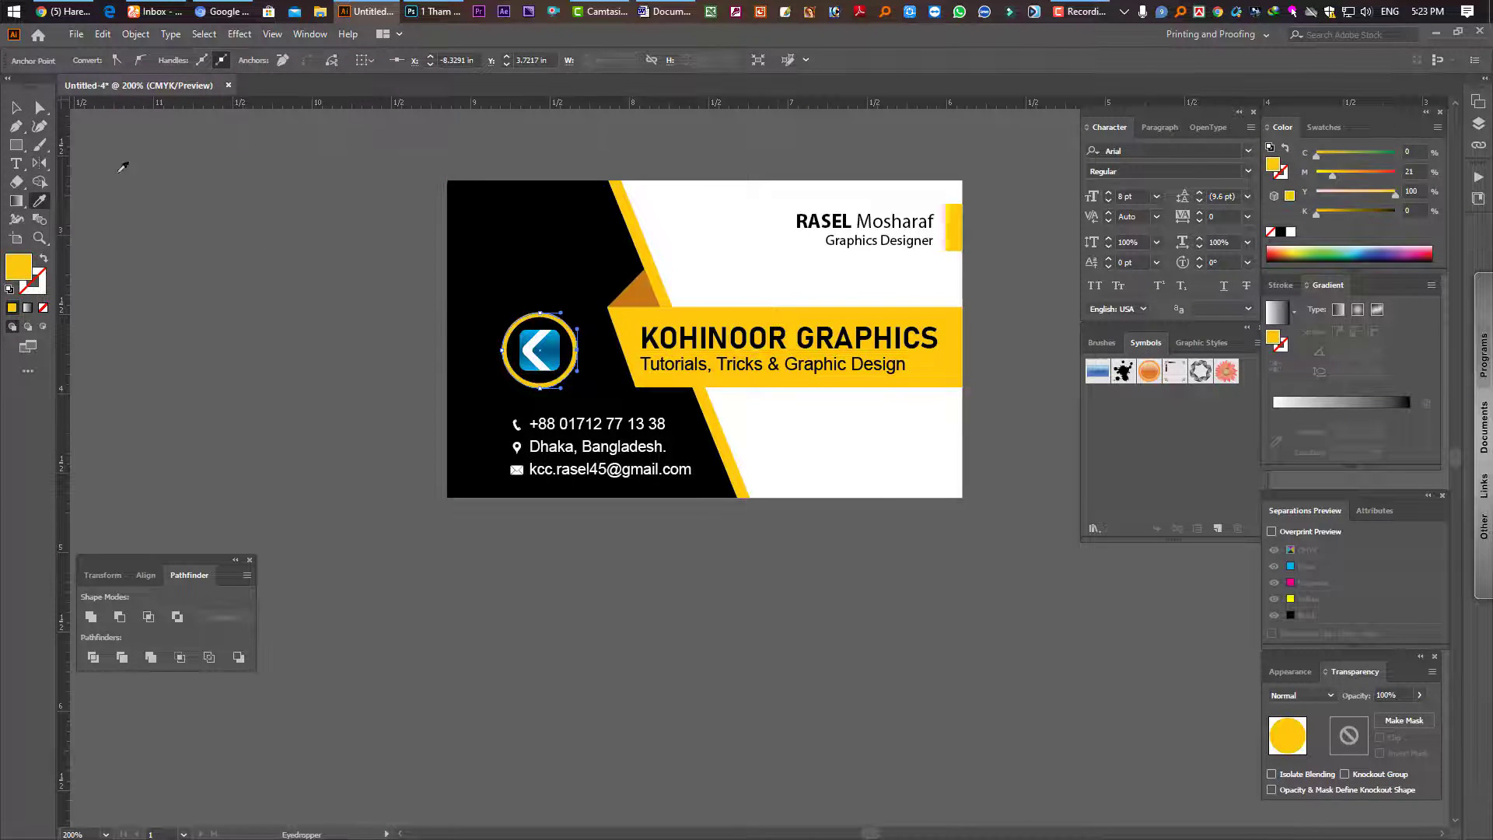
Give the K mark an orange-to-red gradient with an orange-brown middle stop.
left_click(40, 108)
left_click(548, 351)
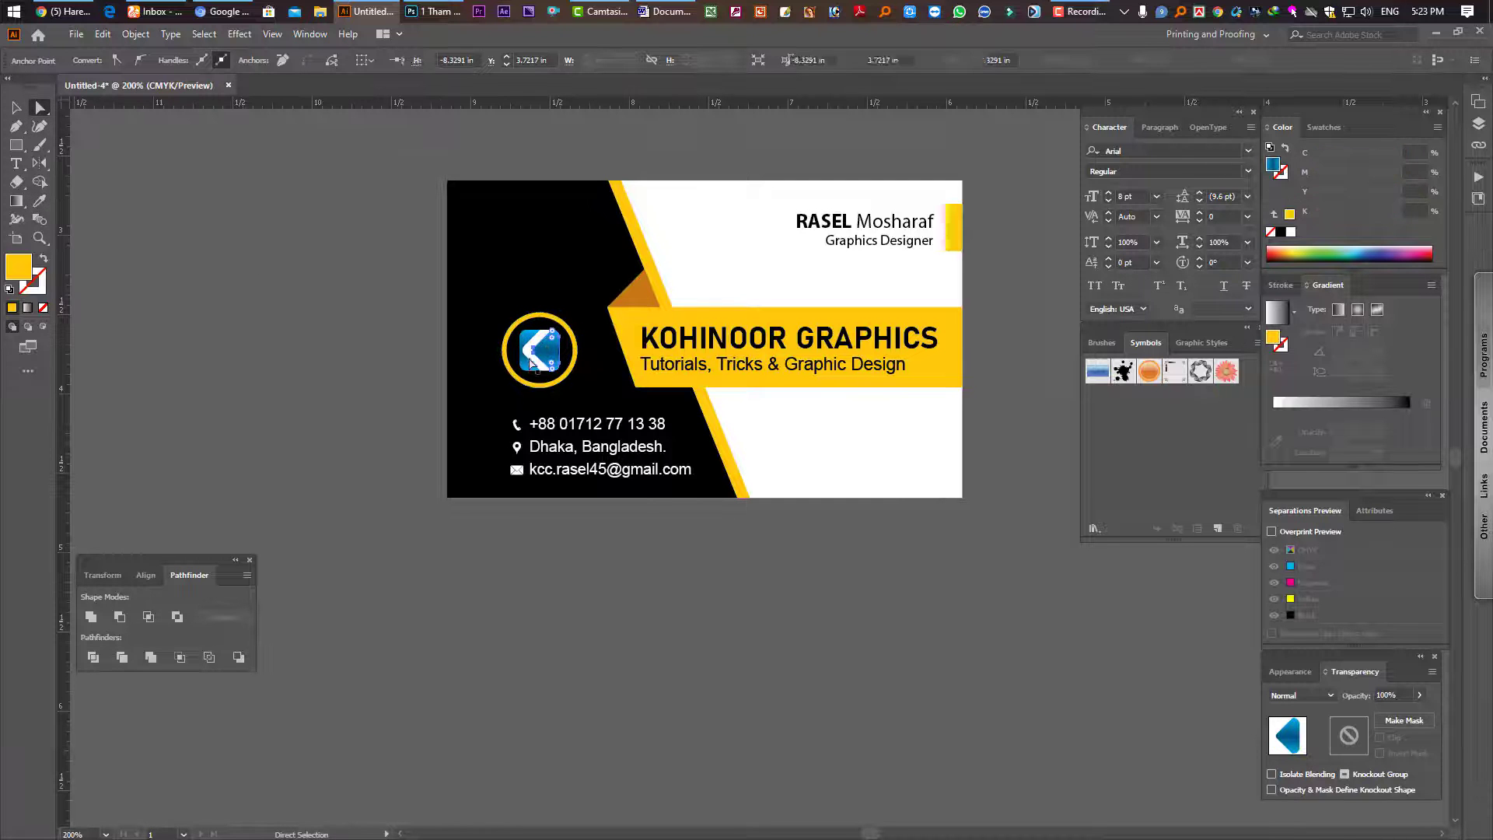
left_click(1324, 127)
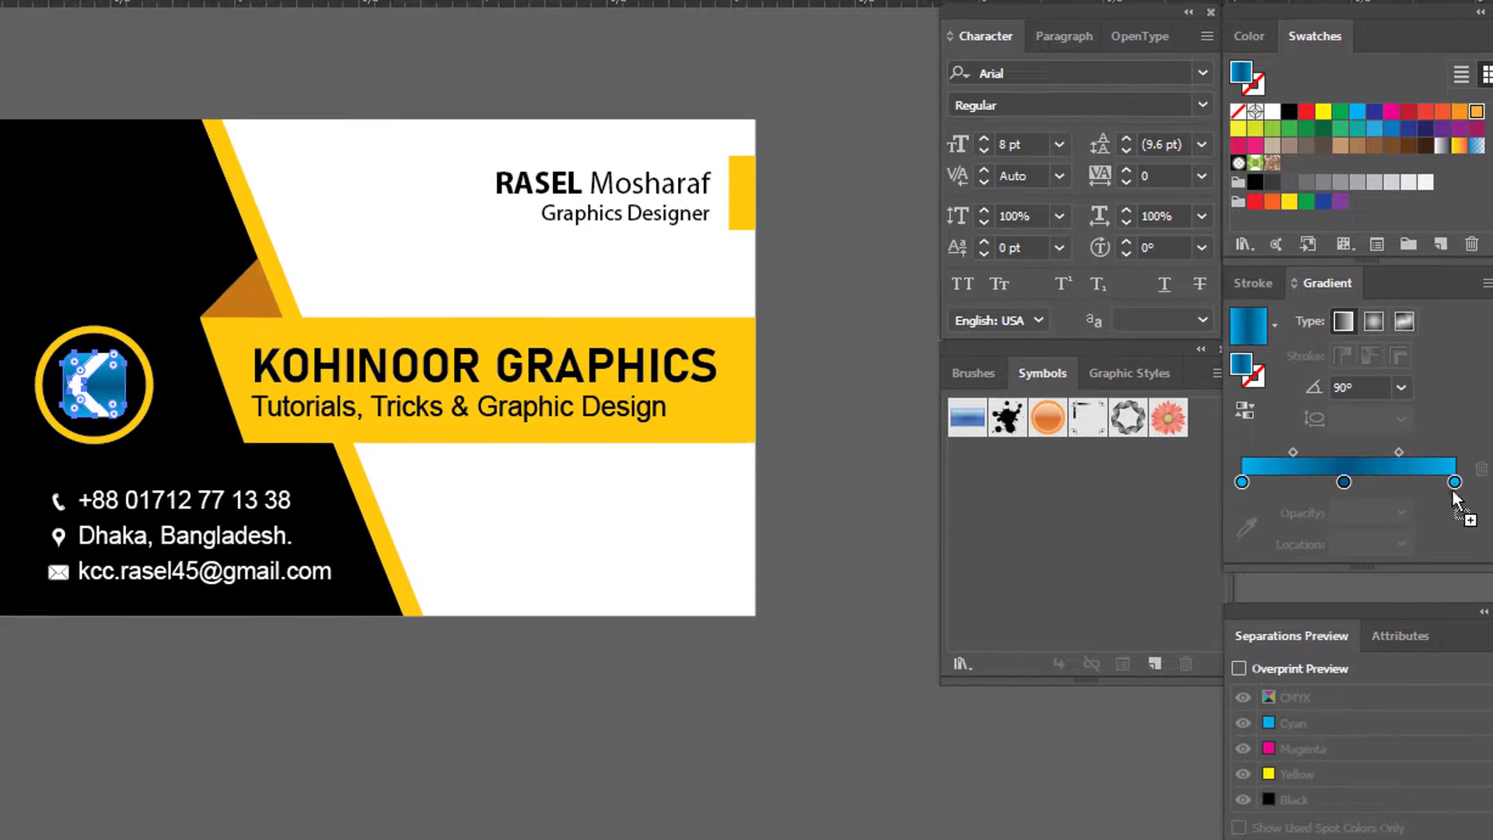
left_click(1454, 483)
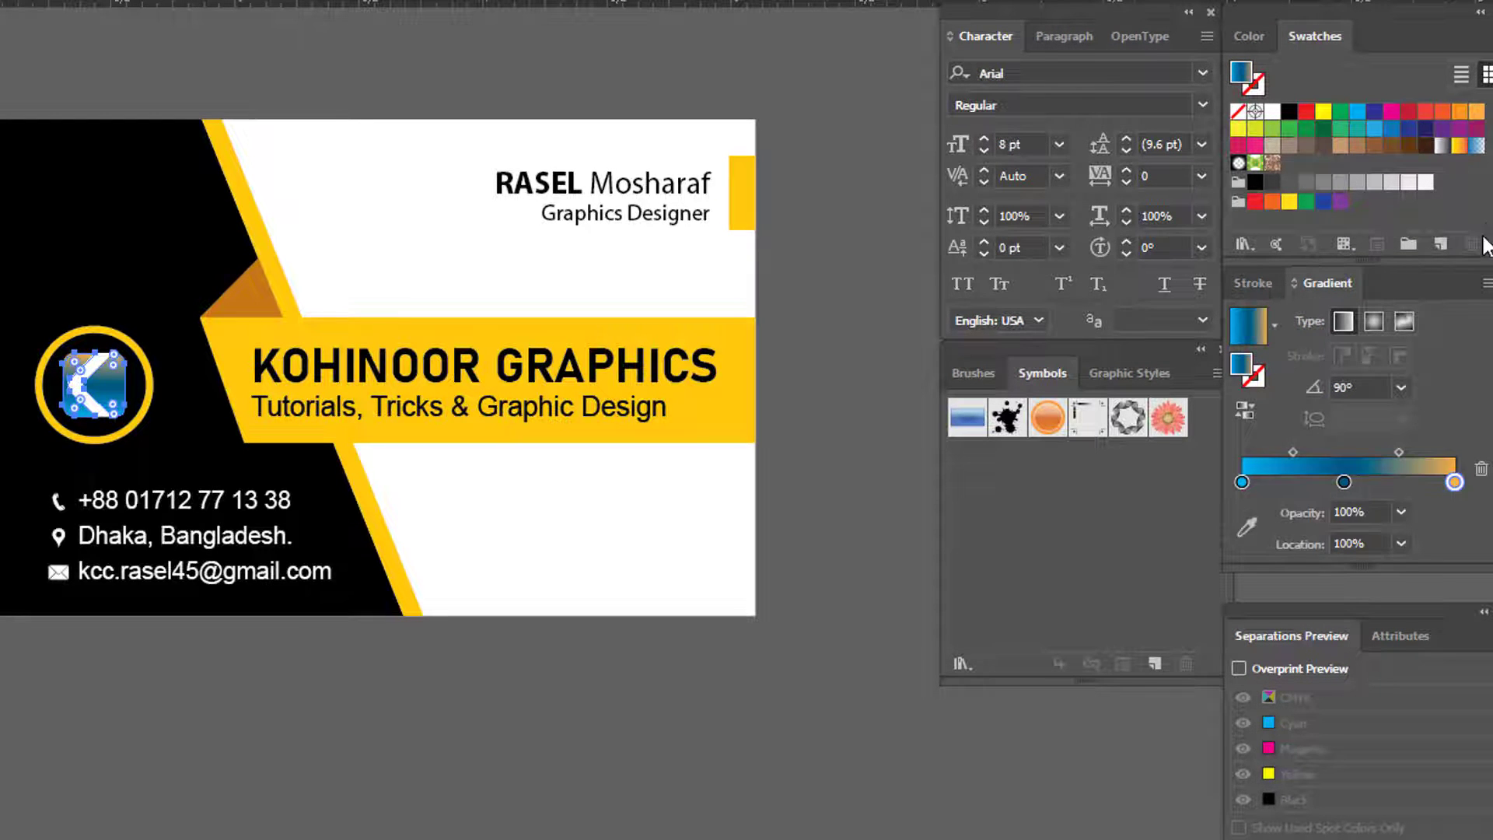
left_click_drag(1477, 112, 1242, 483)
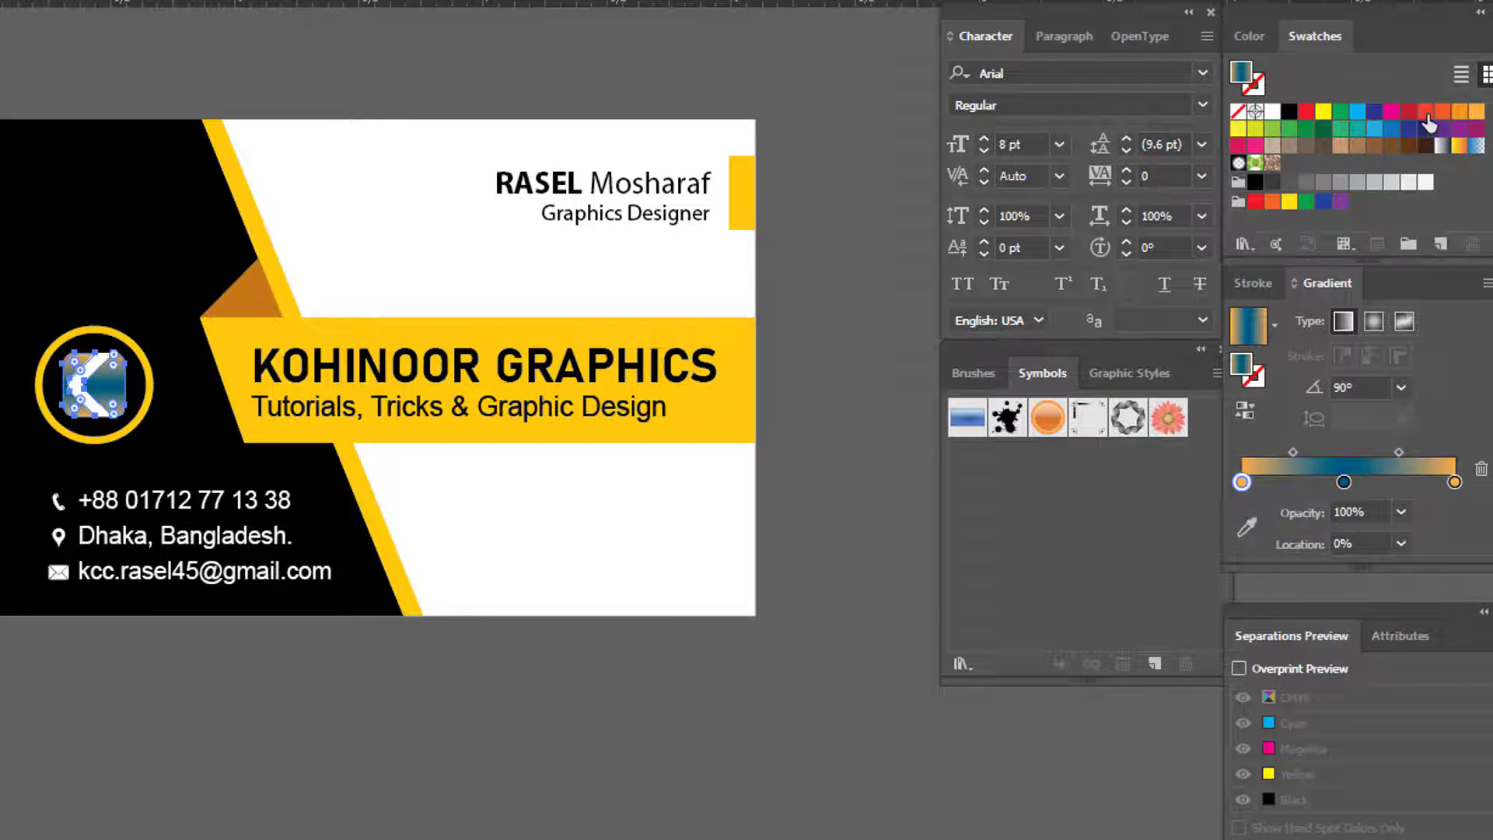
left_click_drag(1405, 116, 1344, 483)
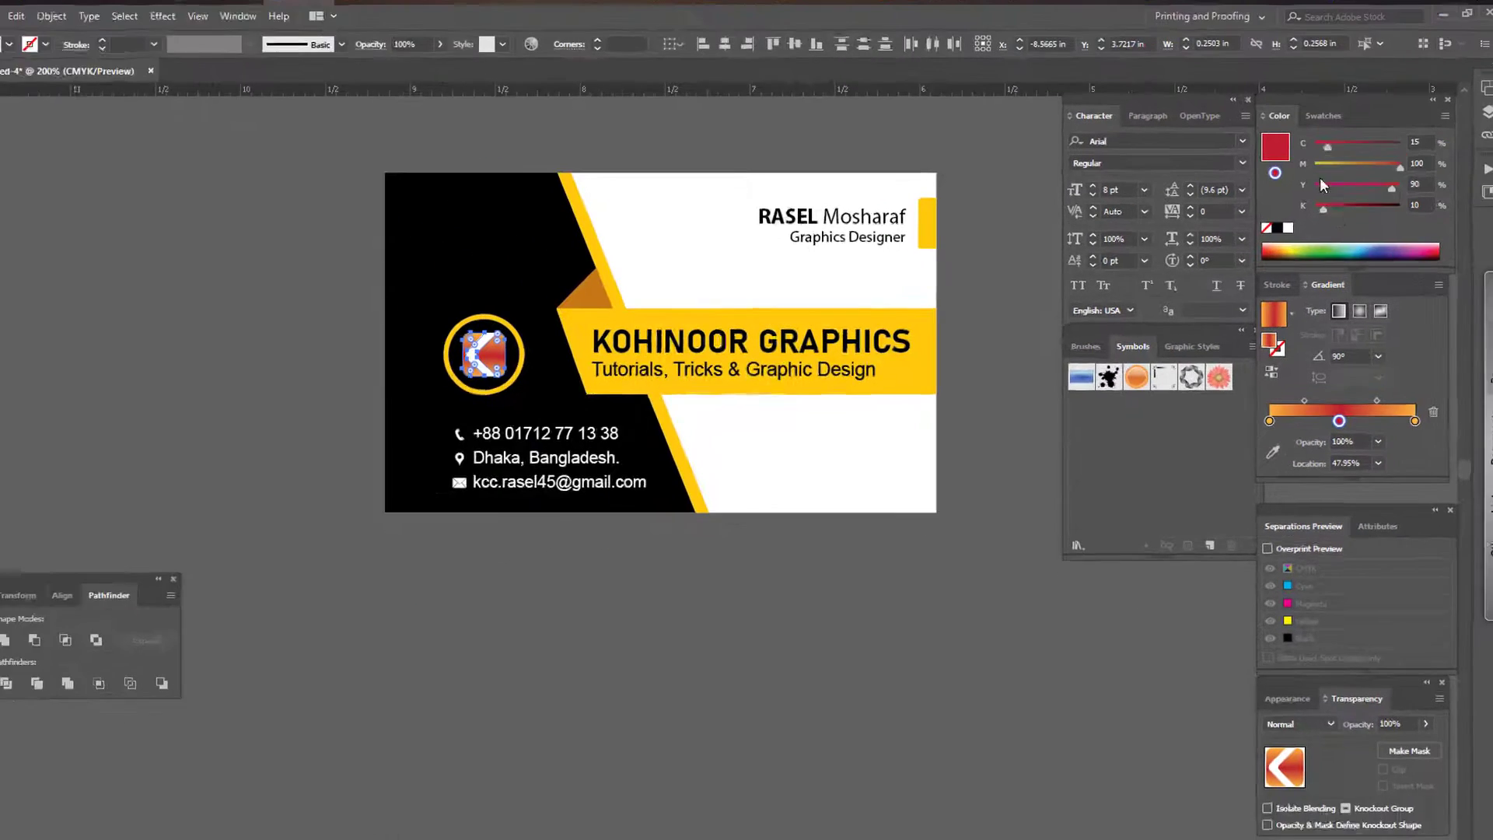
left_click_drag(1319, 177, 1367, 175)
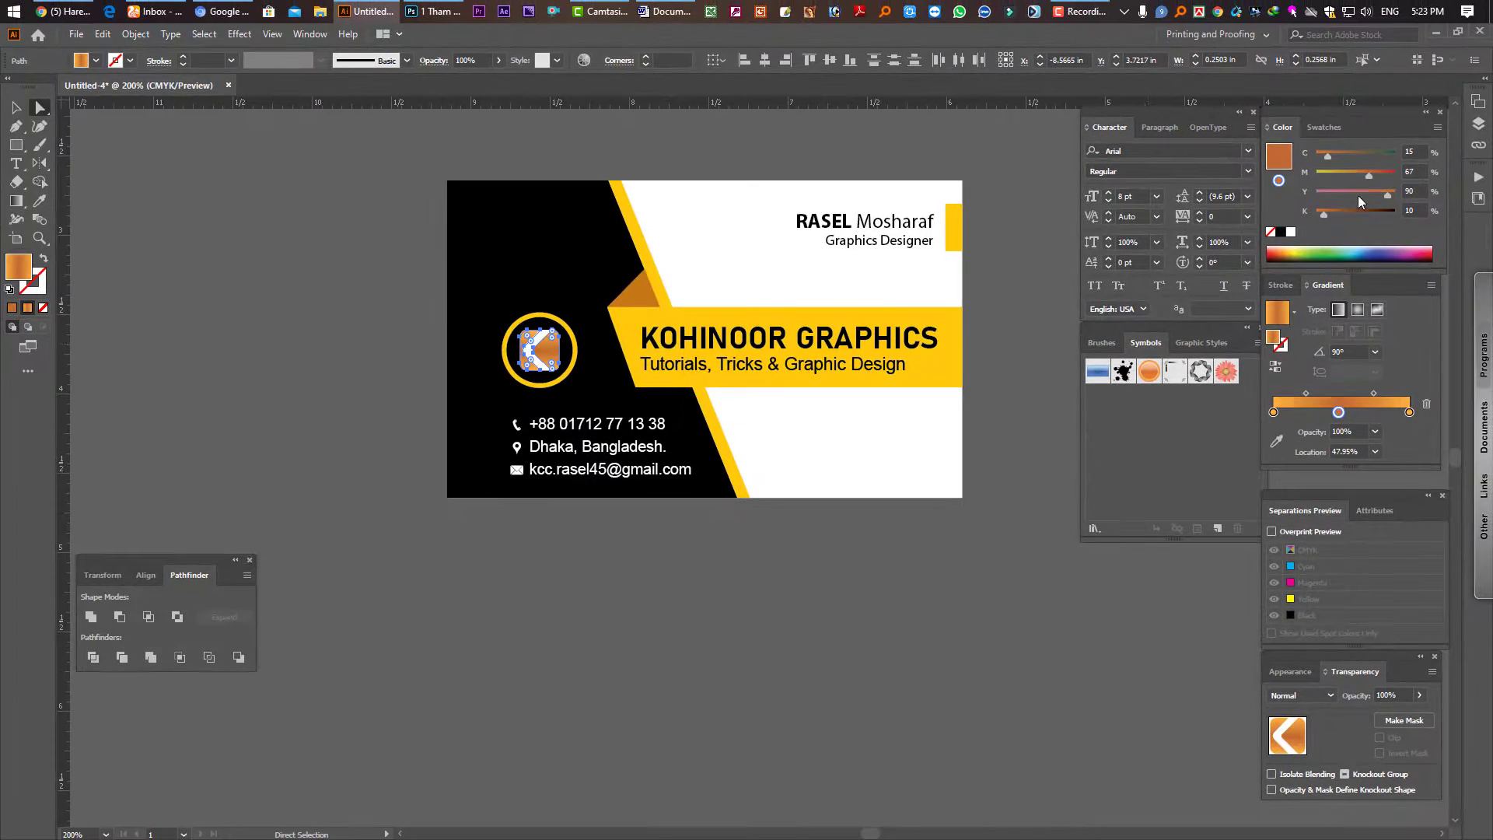
Copy the card background straight down below the finished front card.
key("ctrl+shift+a")
key("v")
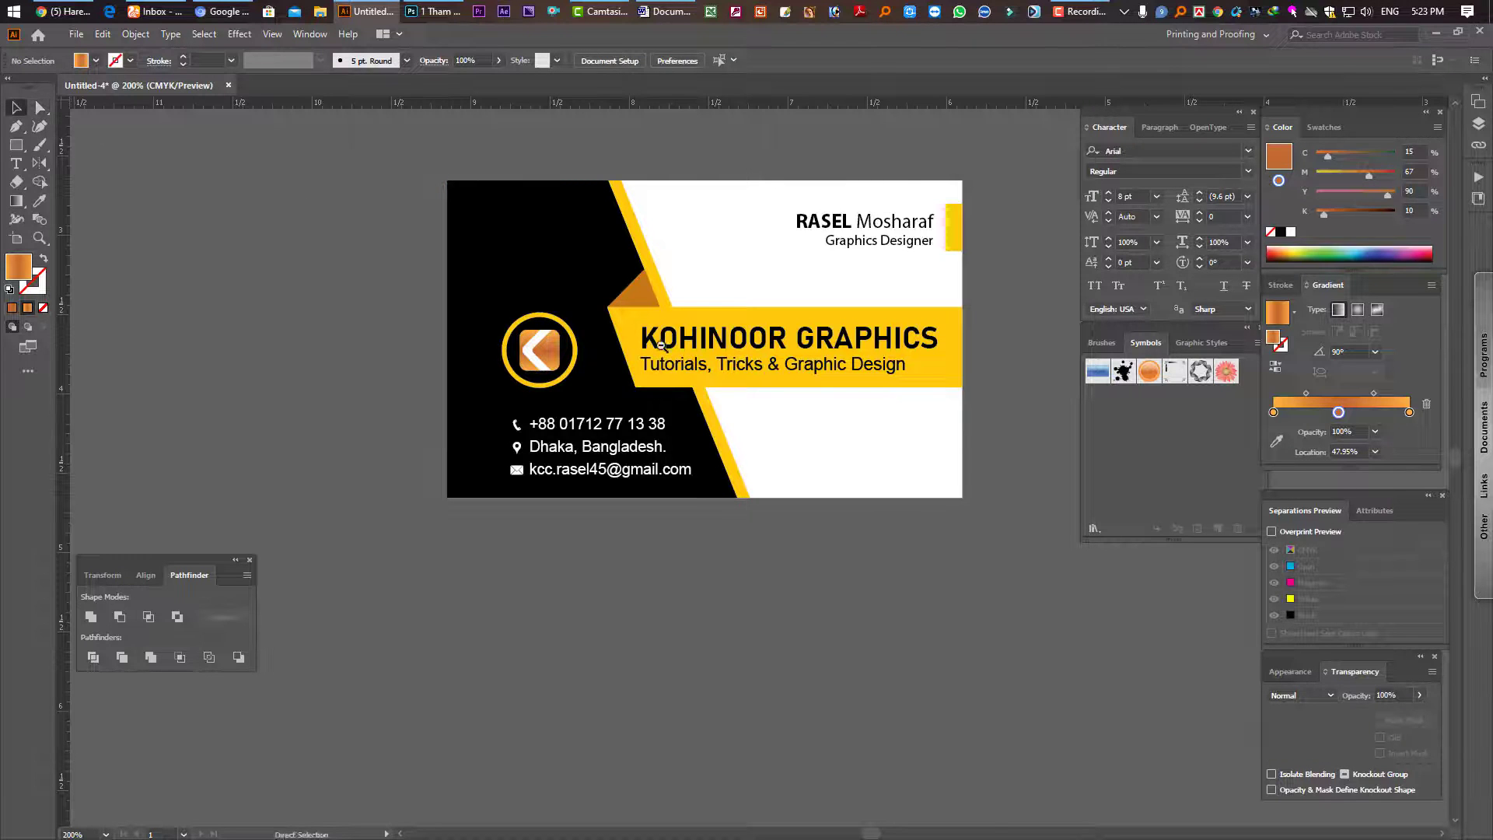
key("ctrl+minus")
scroll(780, 441, "down", 5)
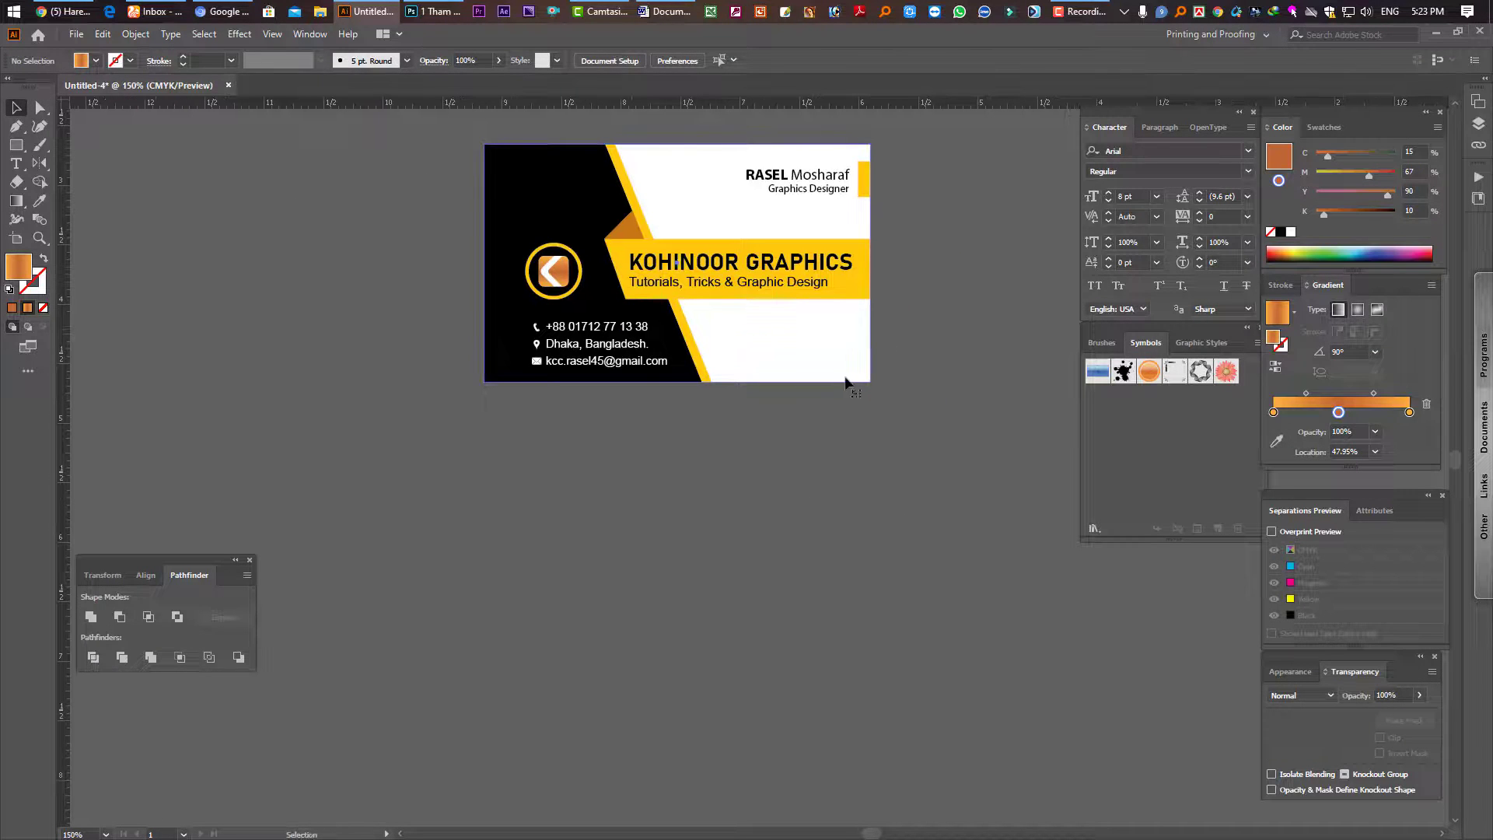
left_click_drag(844, 380, 778, 606)
Fill the lower card black and copy the company name and tagline onto it in white, centred and enlarged.
left_click(737, 550)
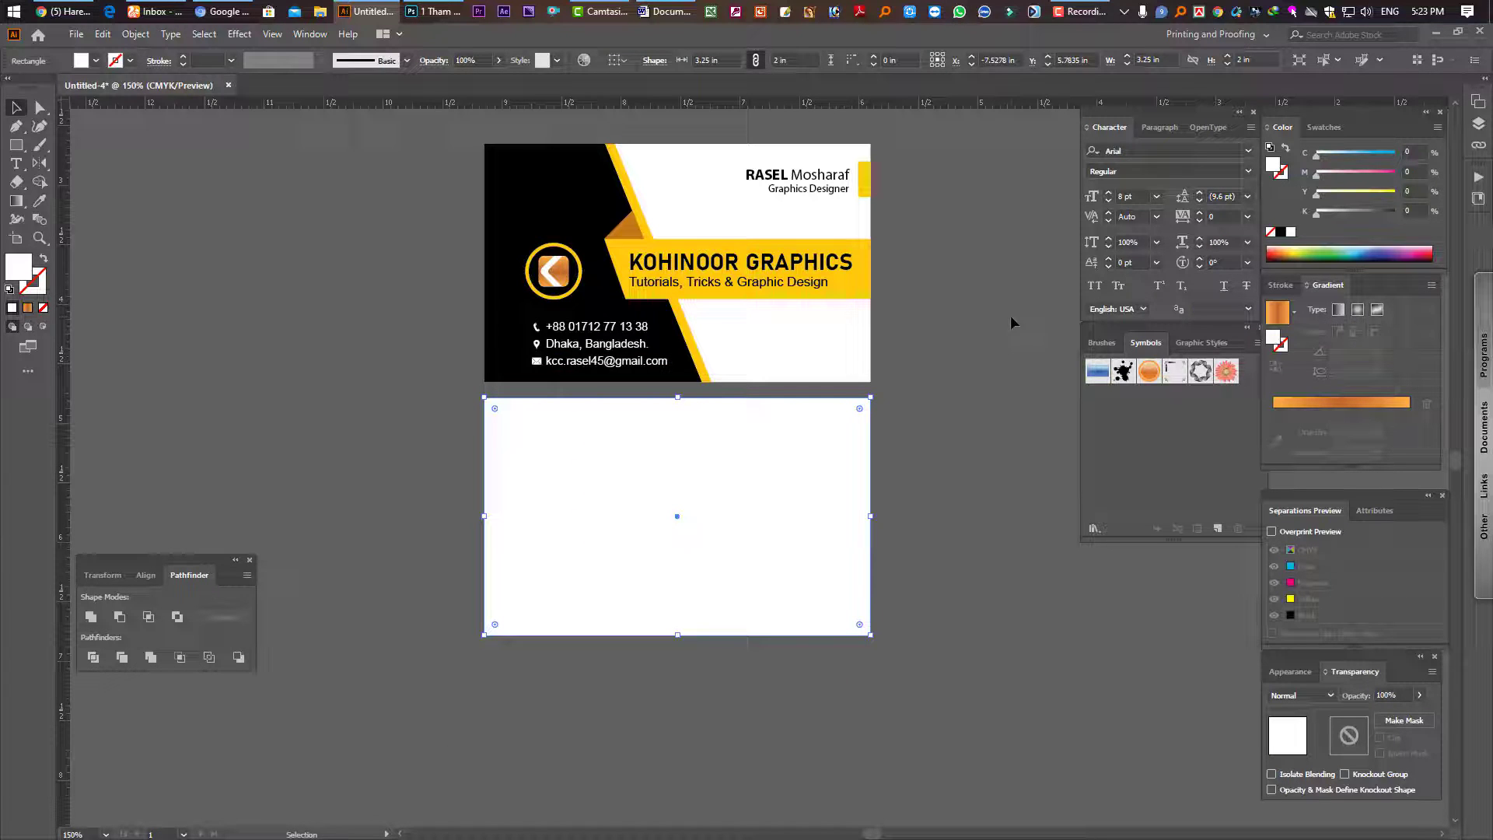
left_click(1281, 233)
left_click(882, 520)
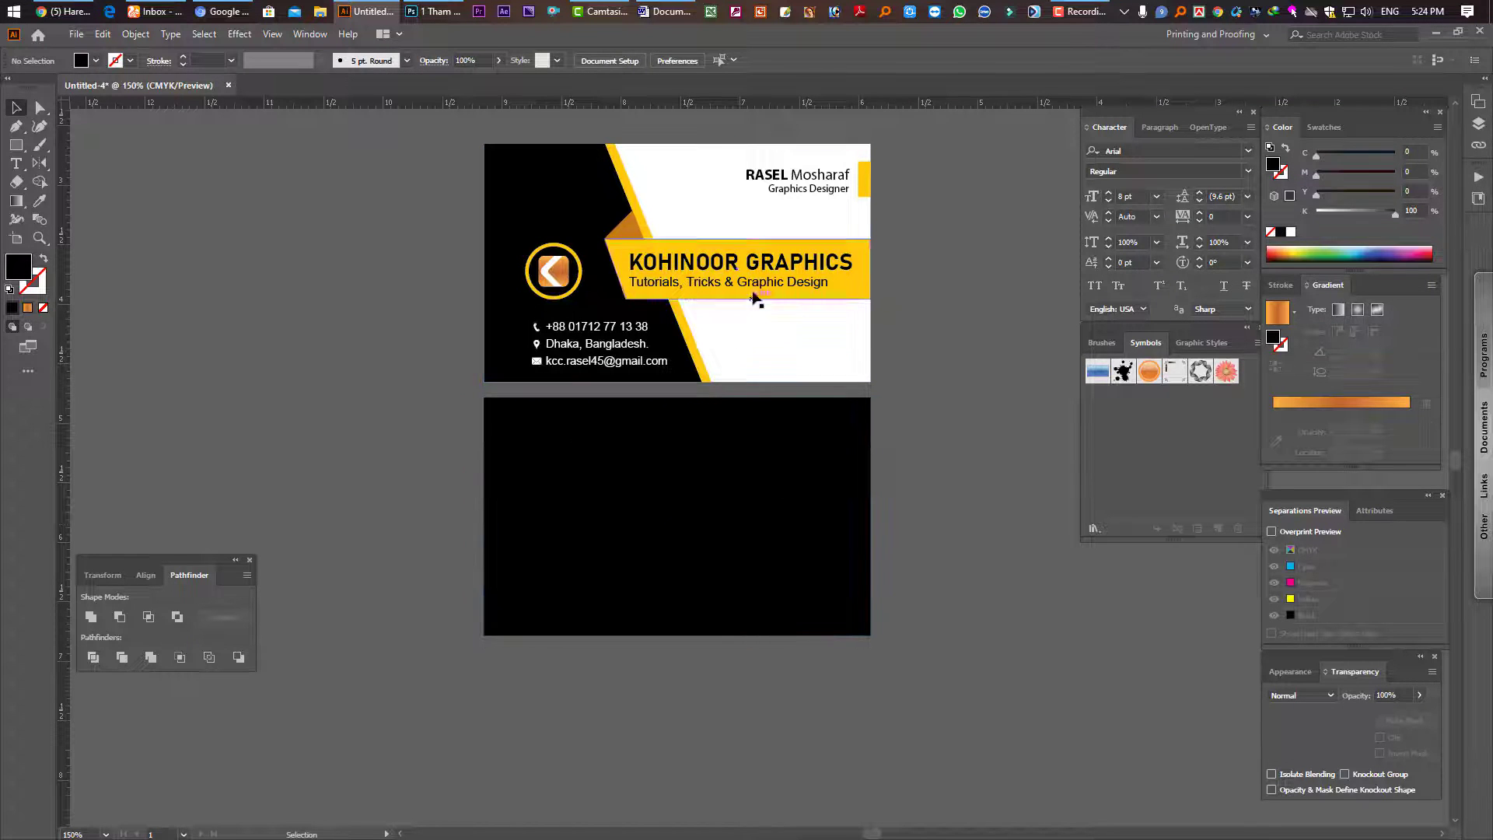
left_click(795, 268)
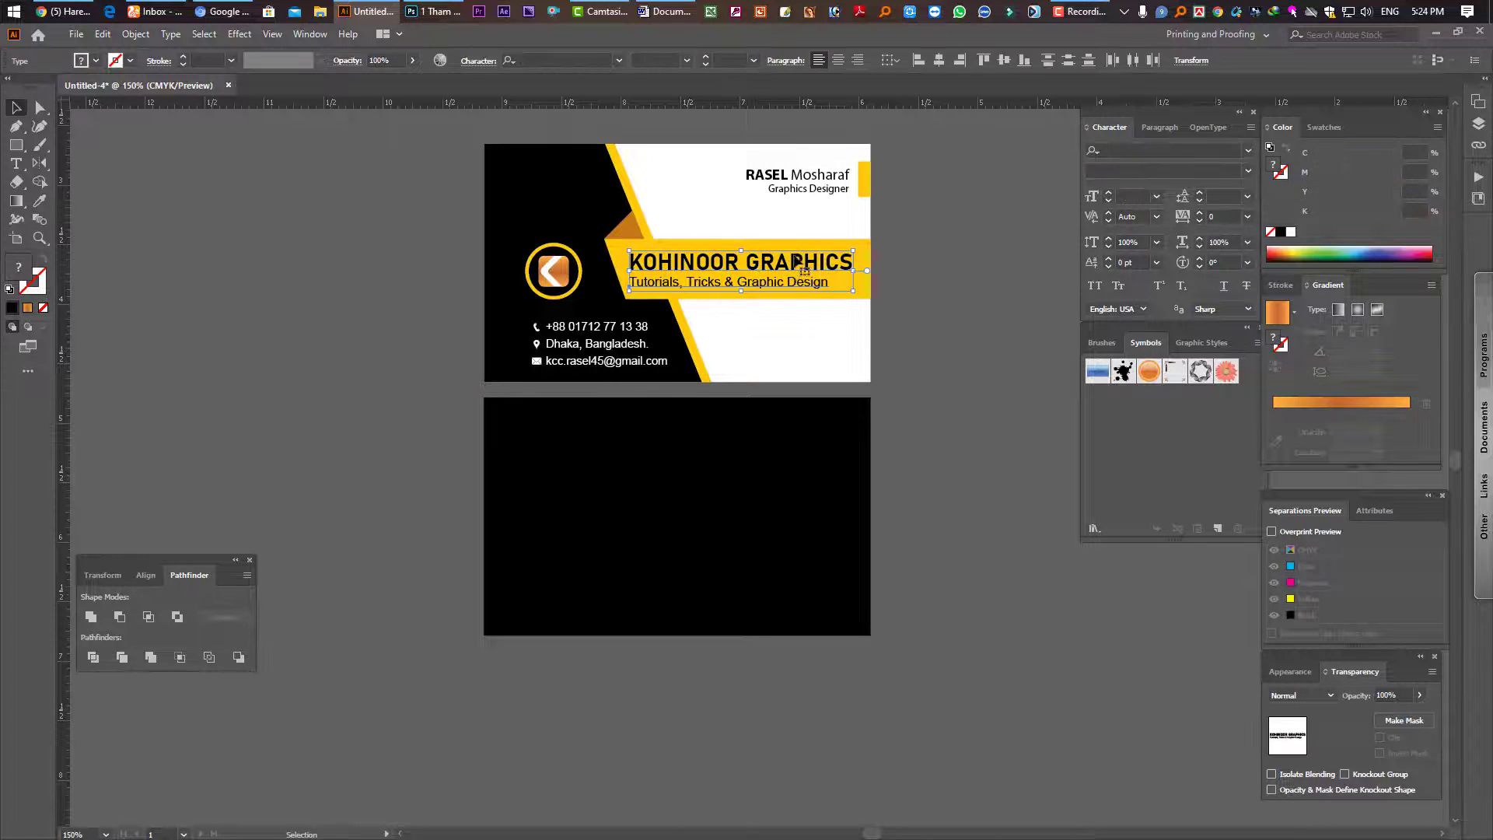
left_click_drag(797, 264, 737, 504)
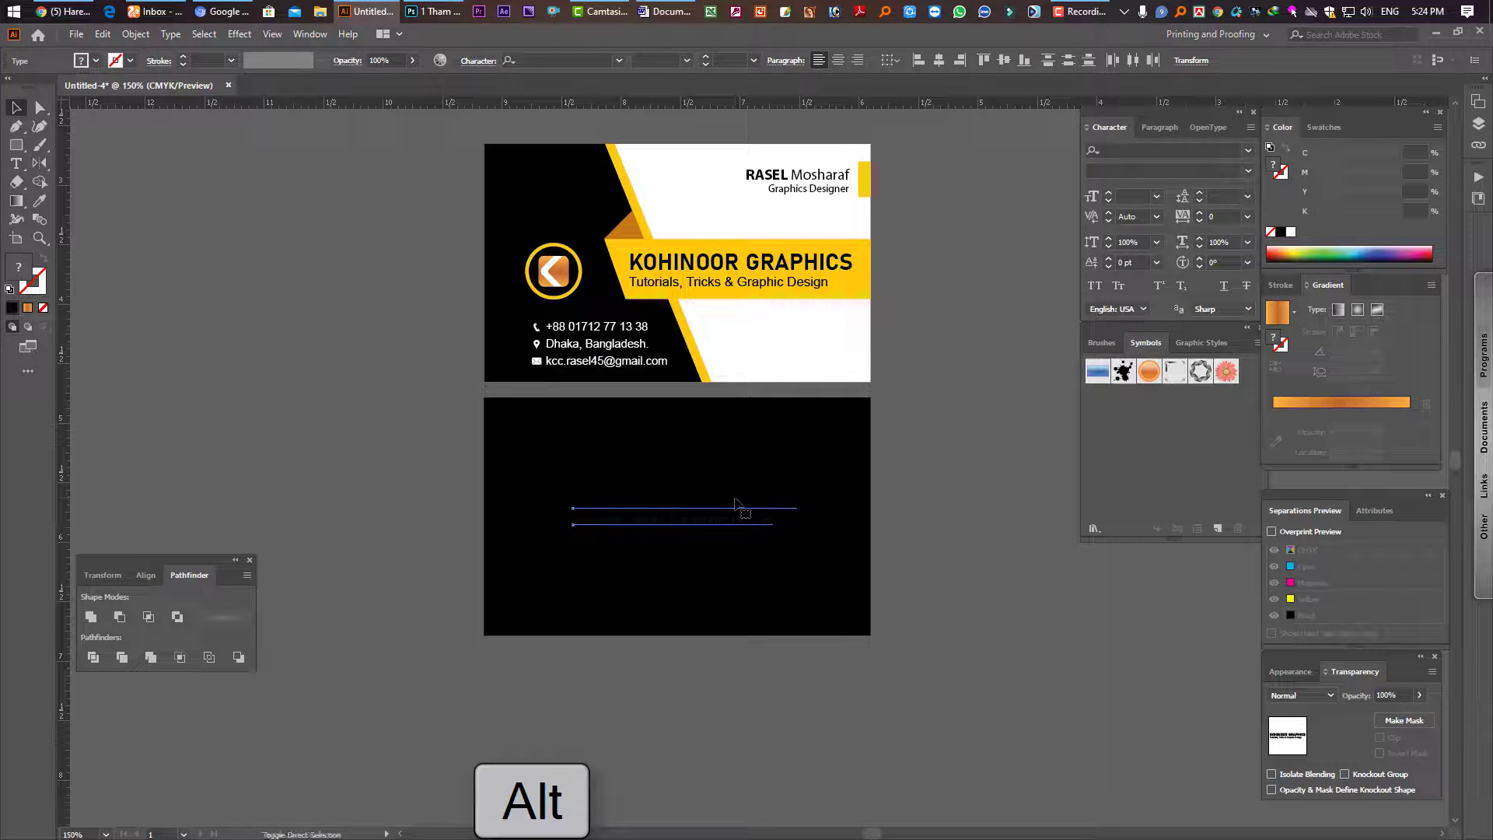
key("ctrl+shift+bracketright")
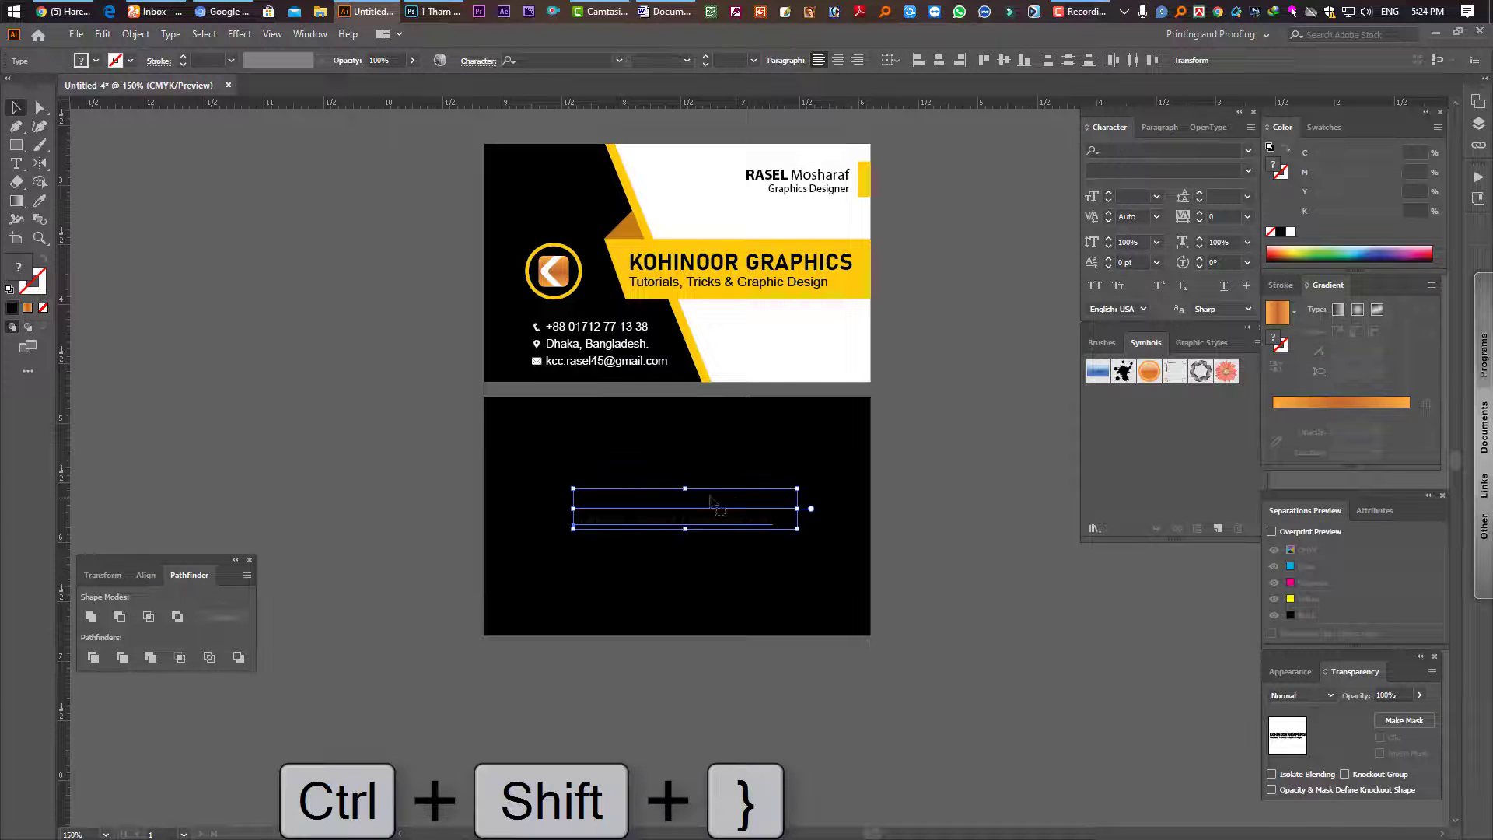
left_click(1292, 232)
key("ctrl+shift+c")
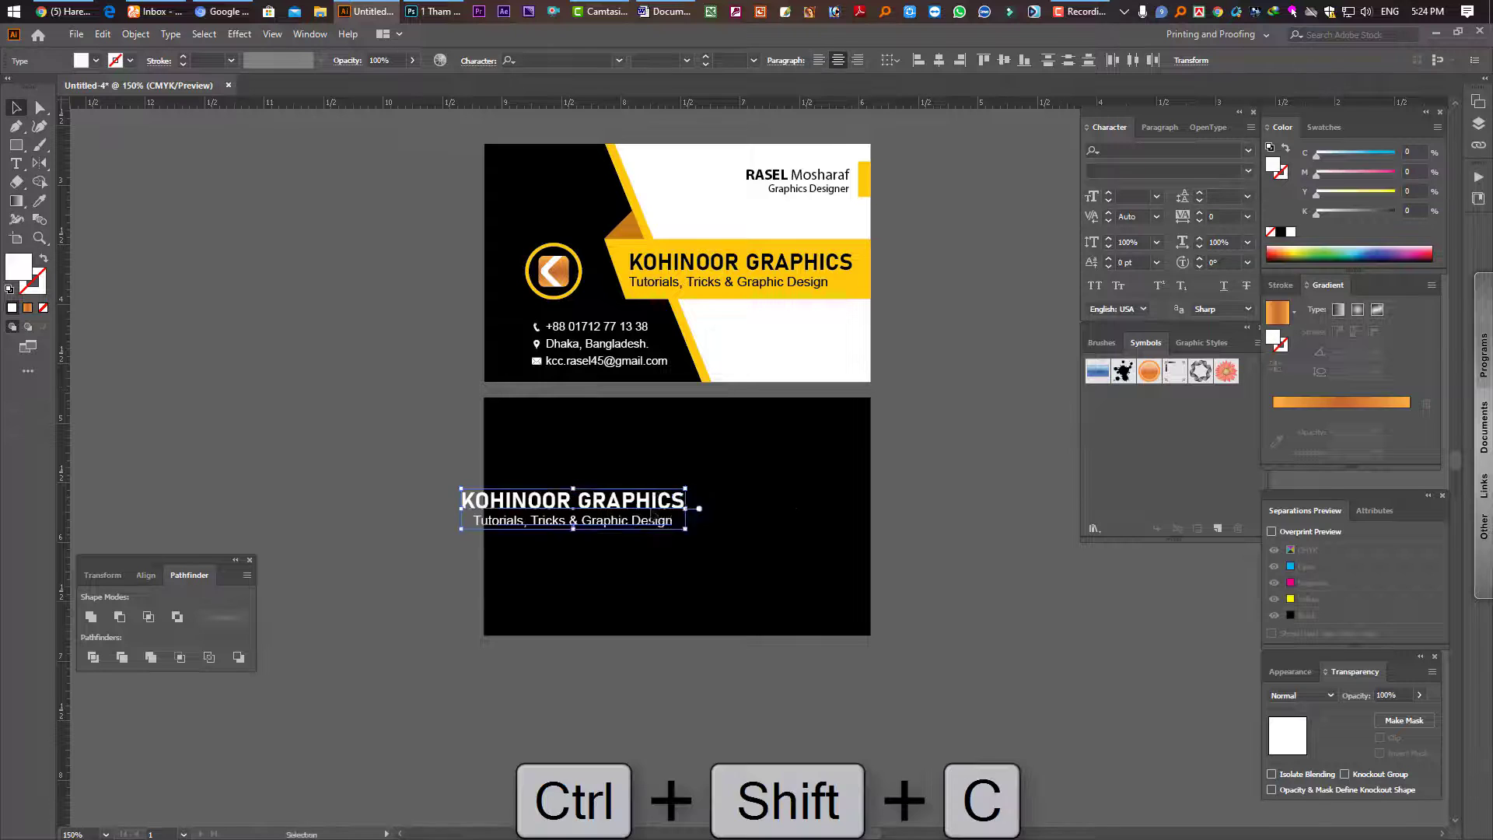
left_click_drag(768, 509, 840, 520)
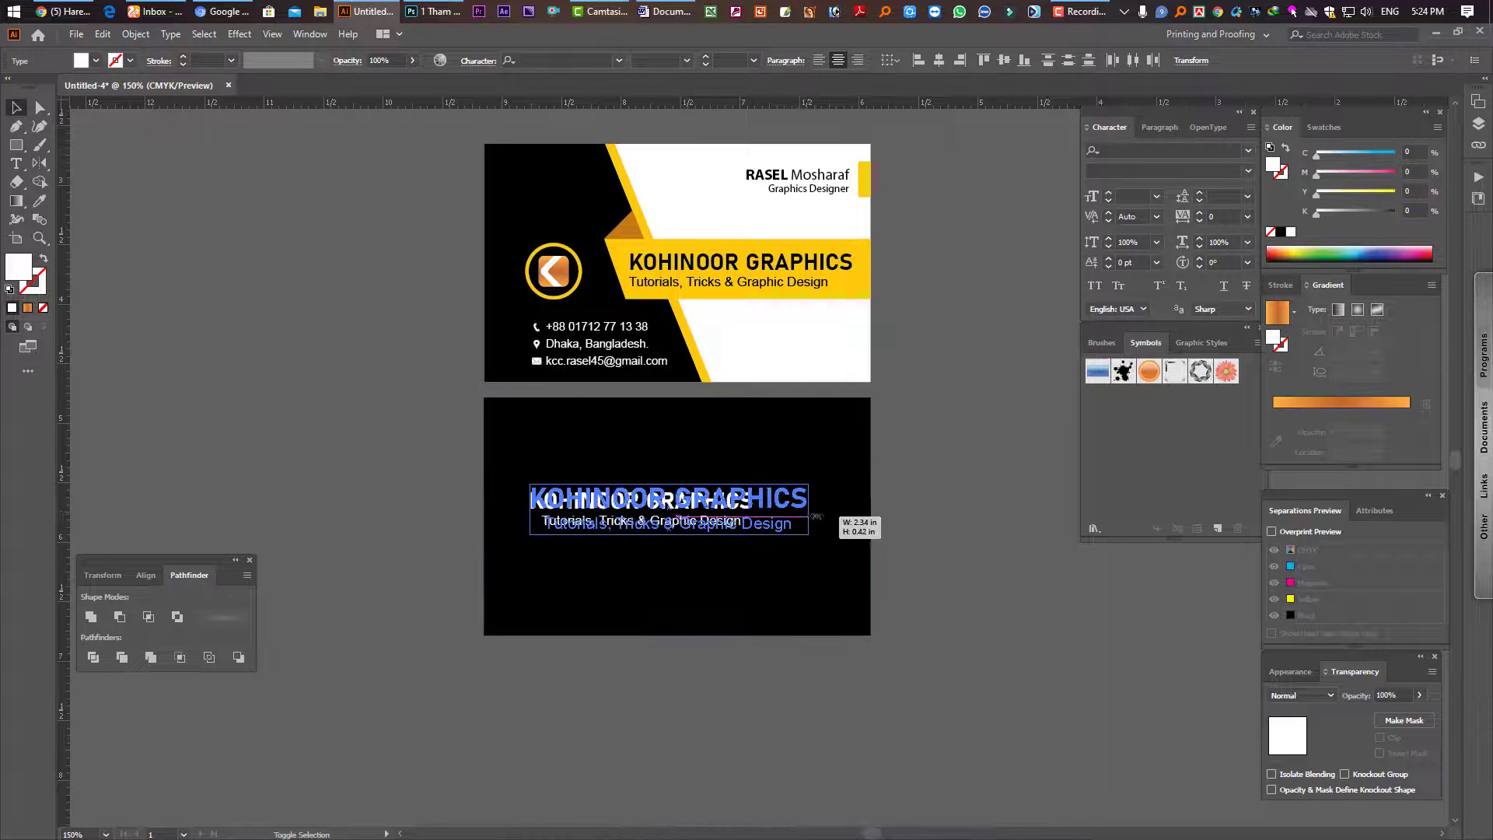
Copy the logo onto the black back card and position it with the text.
left_click_drag(558, 286, 681, 473)
left_click(720, 543, "shift")
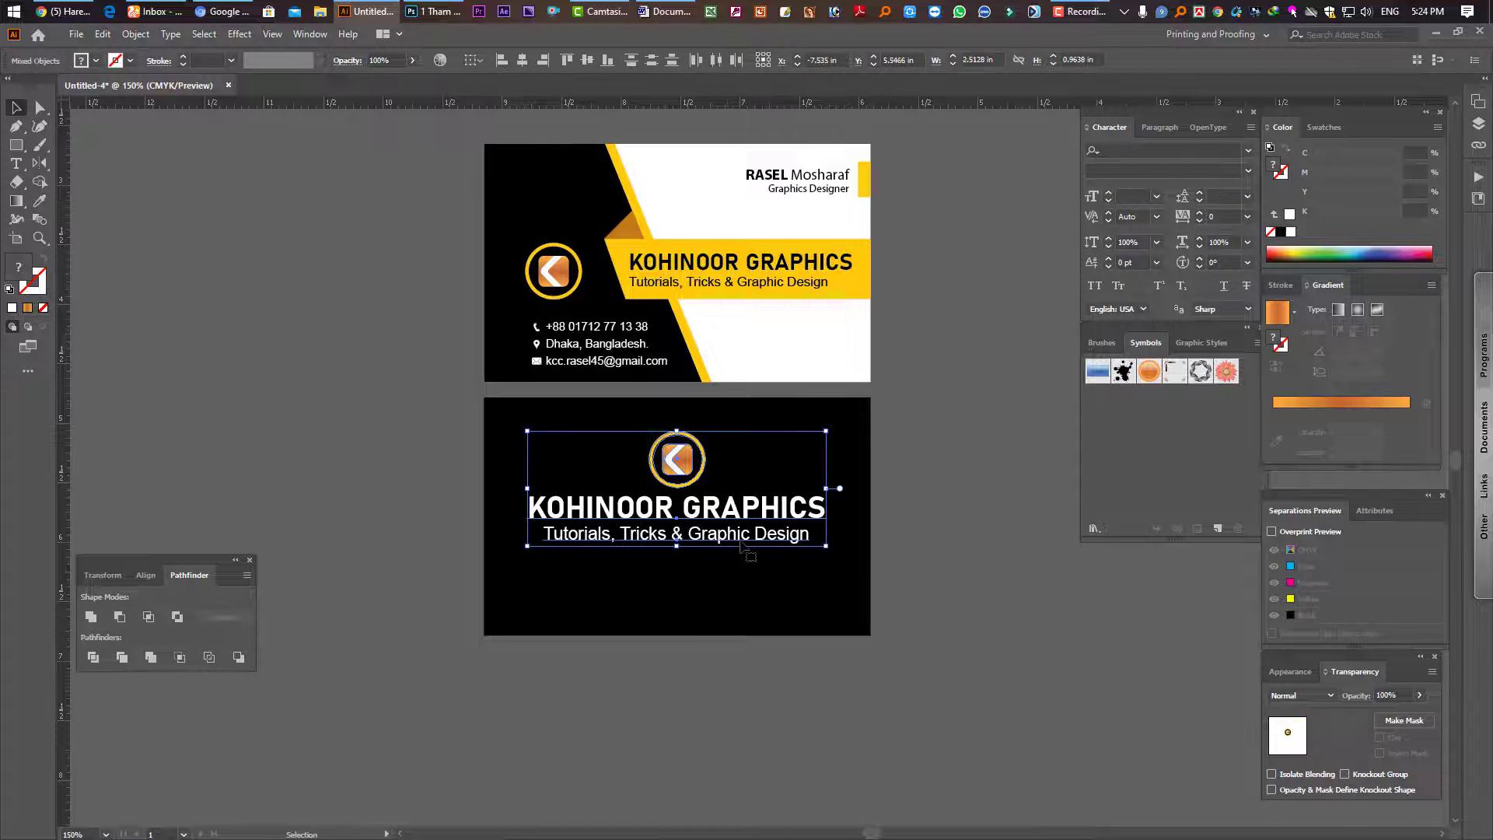
left_click_drag(748, 547, 748, 557)
left_click(855, 548)
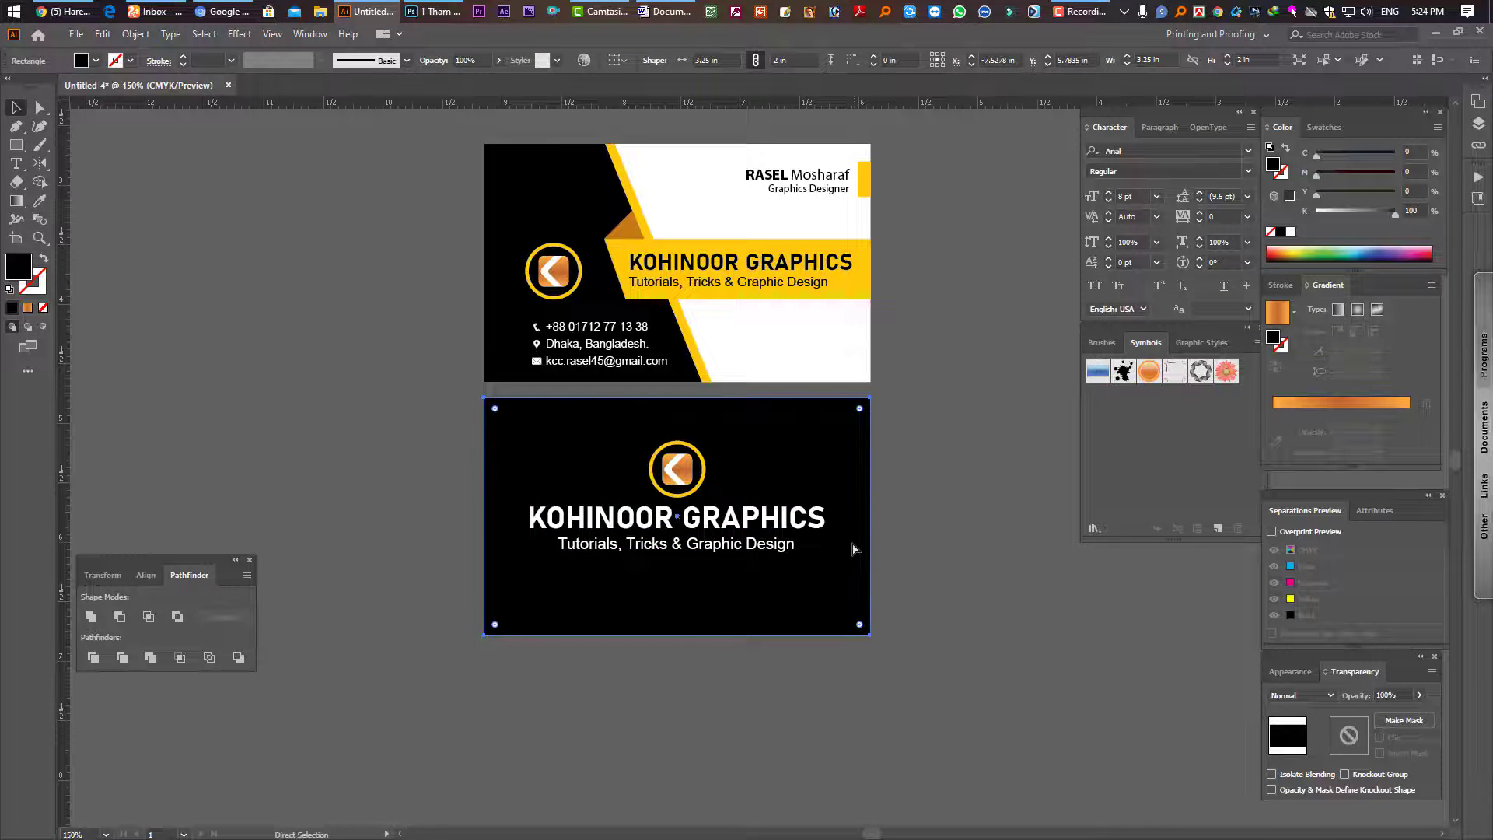
key("v")
Fill the left edge bar yellow and copy it to the back card's right edge.
left_click(491, 515)
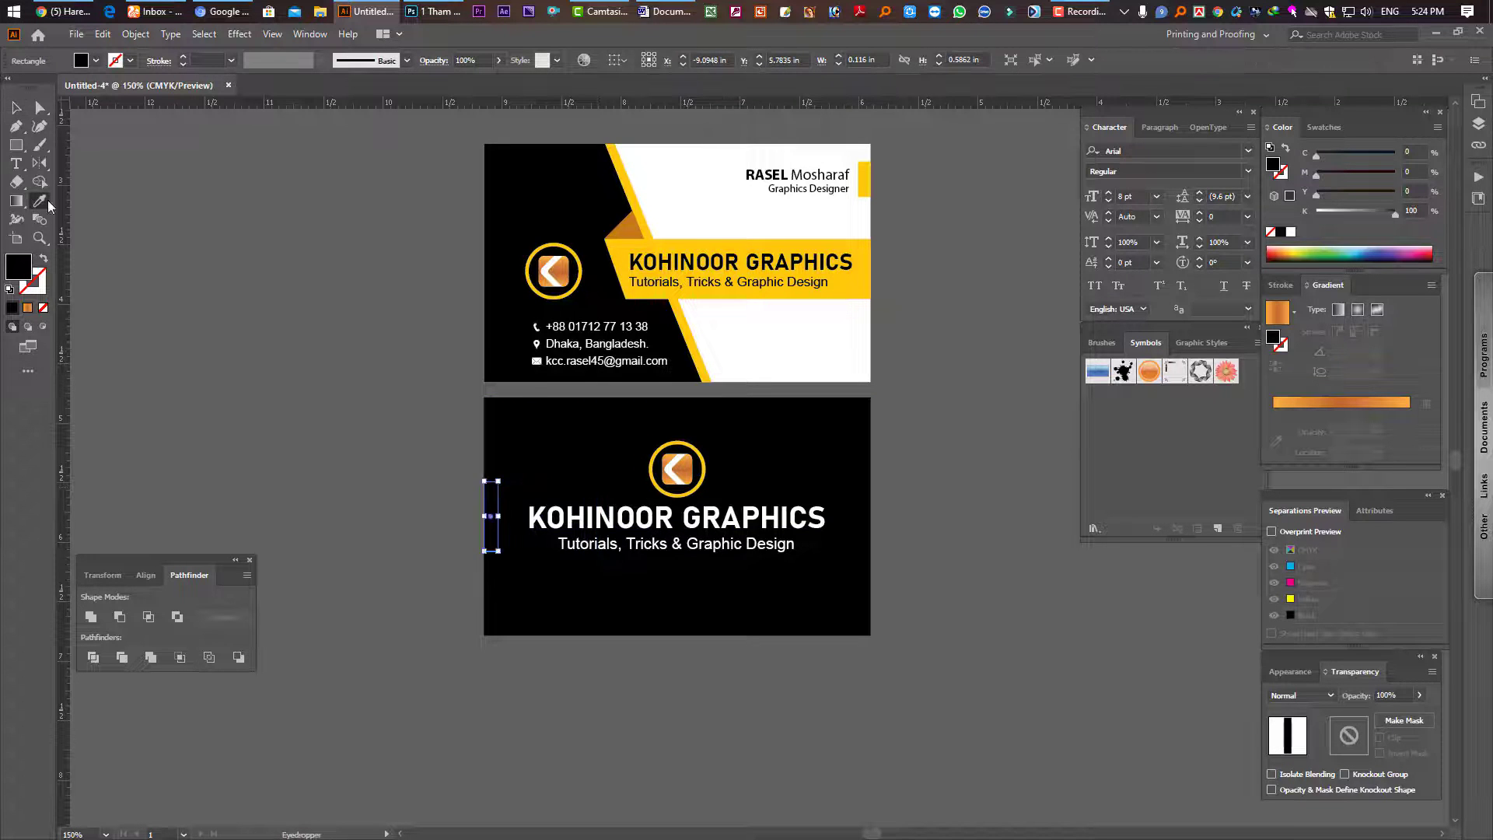
key("i")
left_click(694, 332)
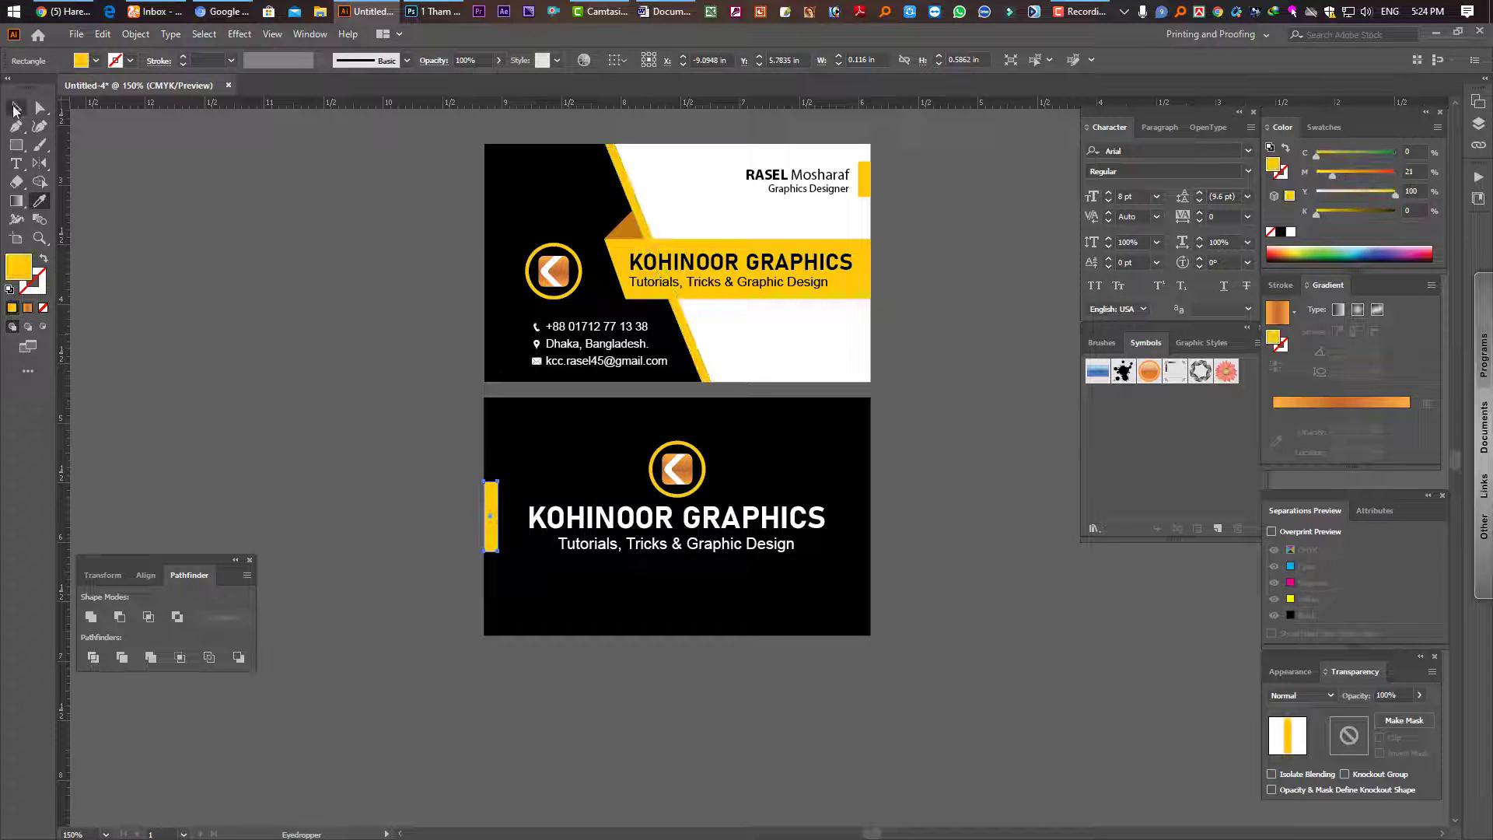
left_click(15, 109)
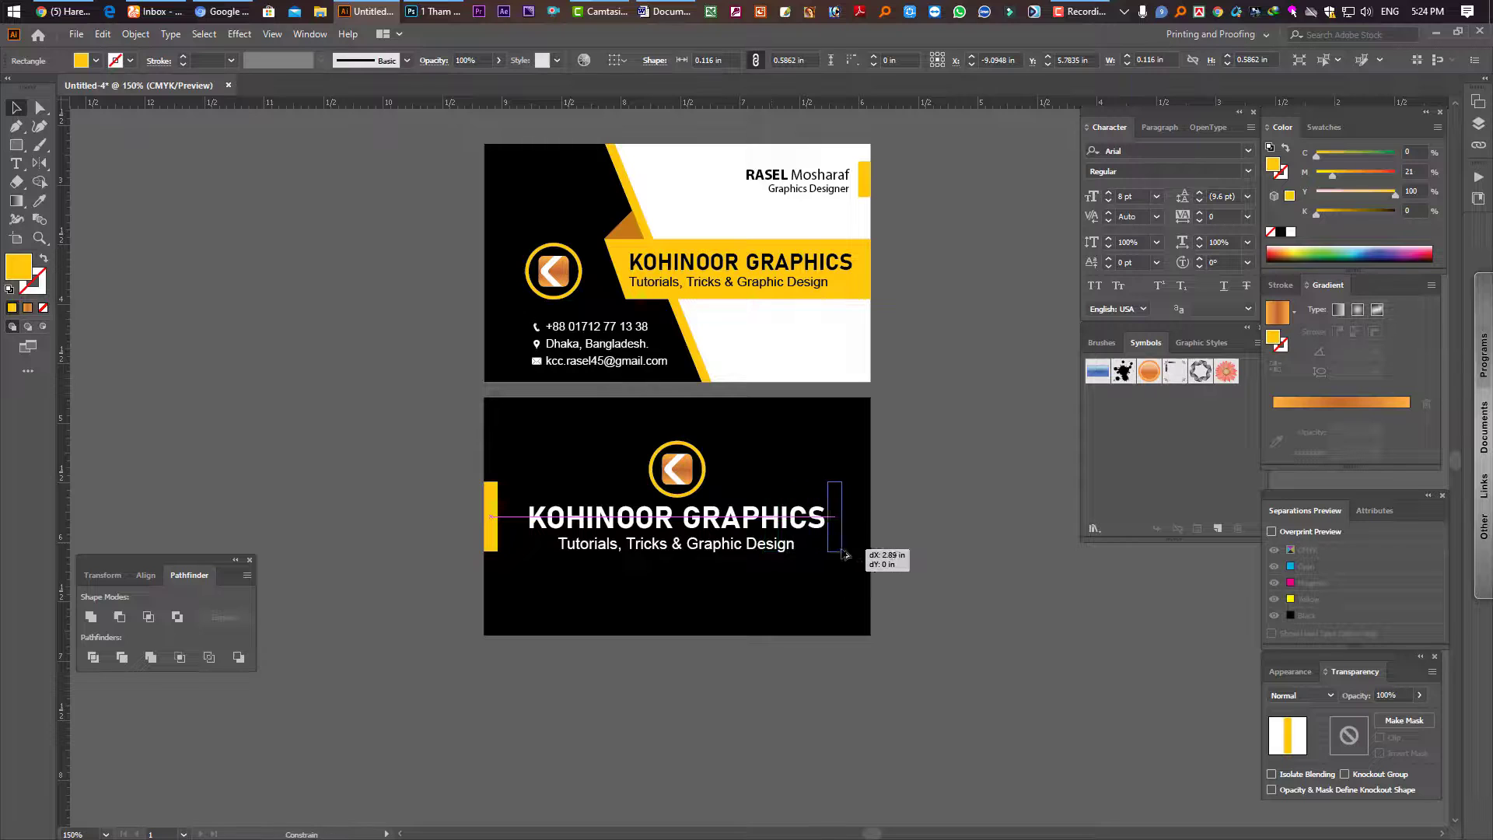
left_click_drag(790, 551, 883, 552)
left_click(937, 581)
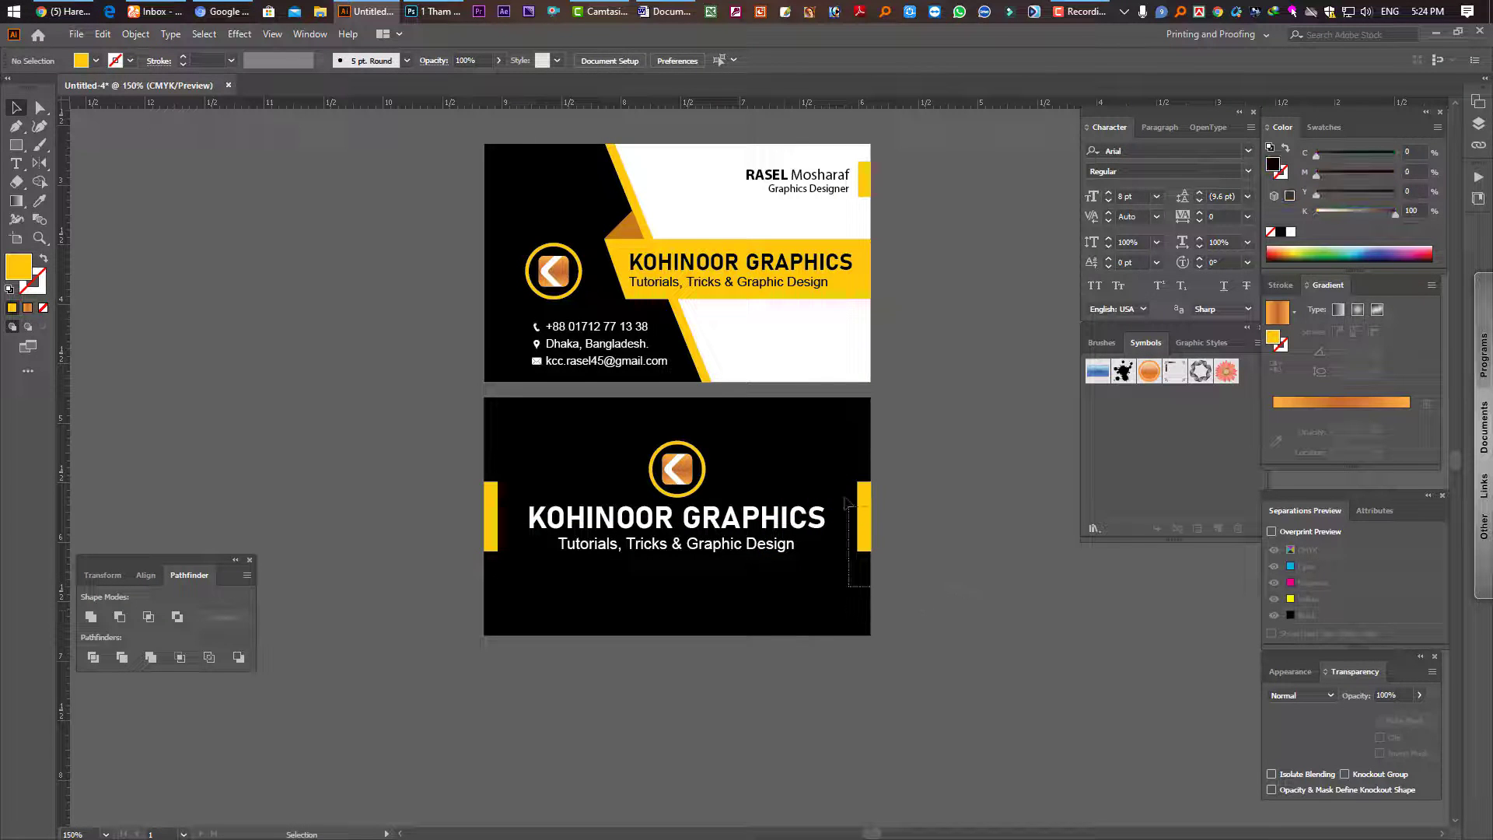
left_click_drag(394, 573, 526, 593)
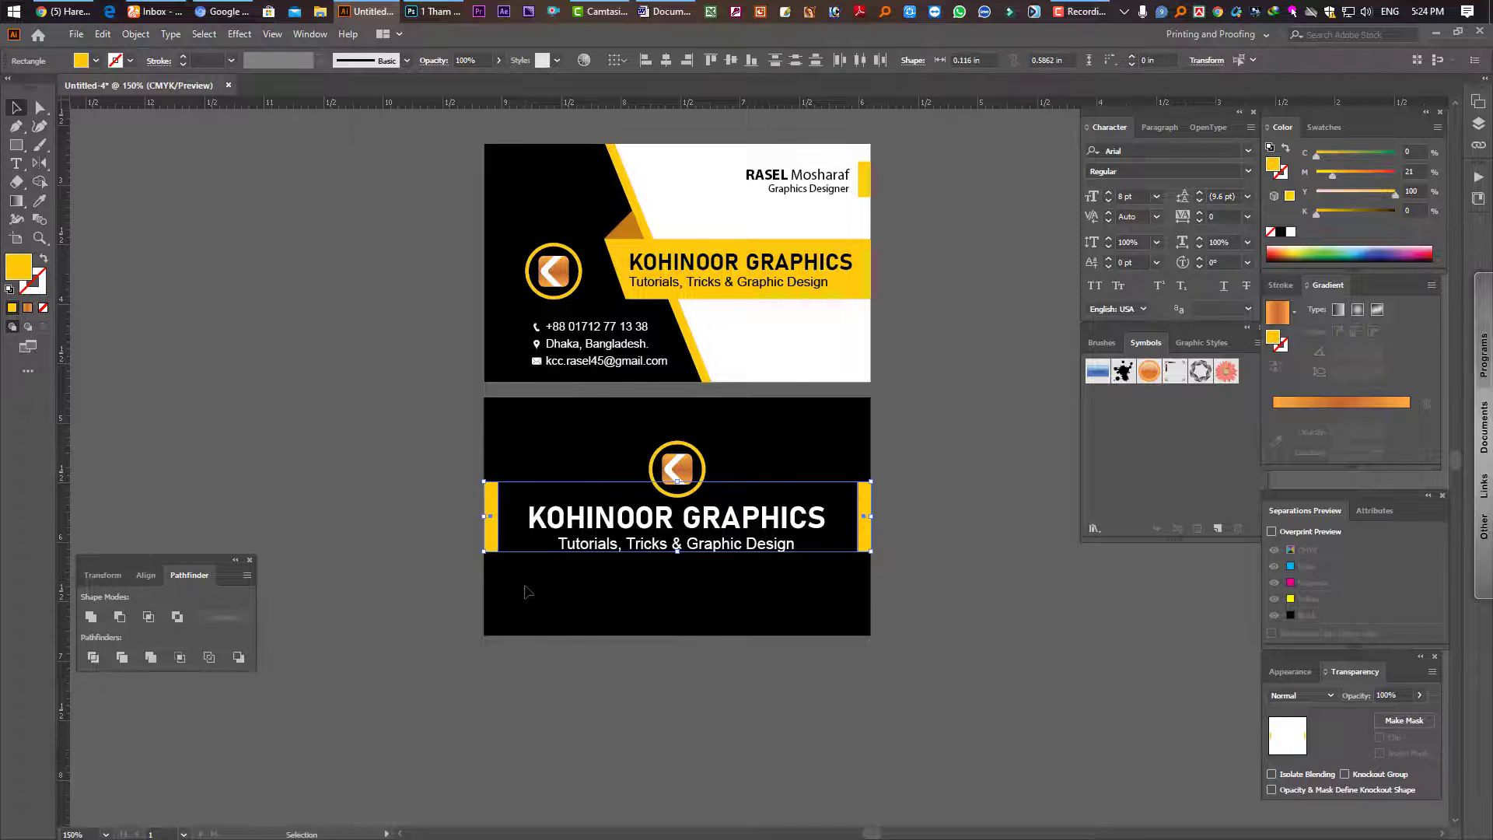
key("Tab")
key("ctrl+minus")
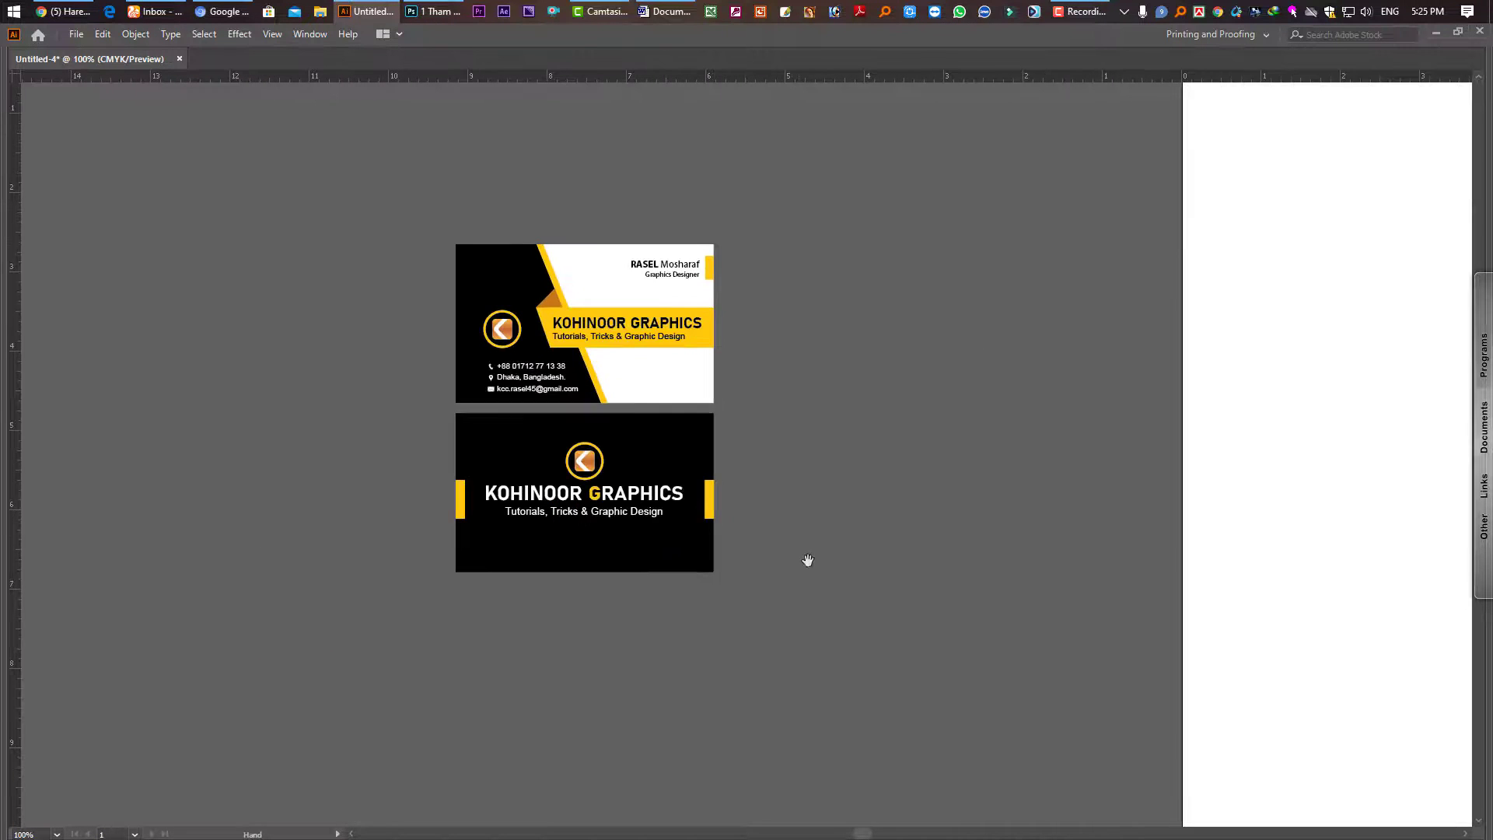
left_click_drag(808, 560, 822, 643)
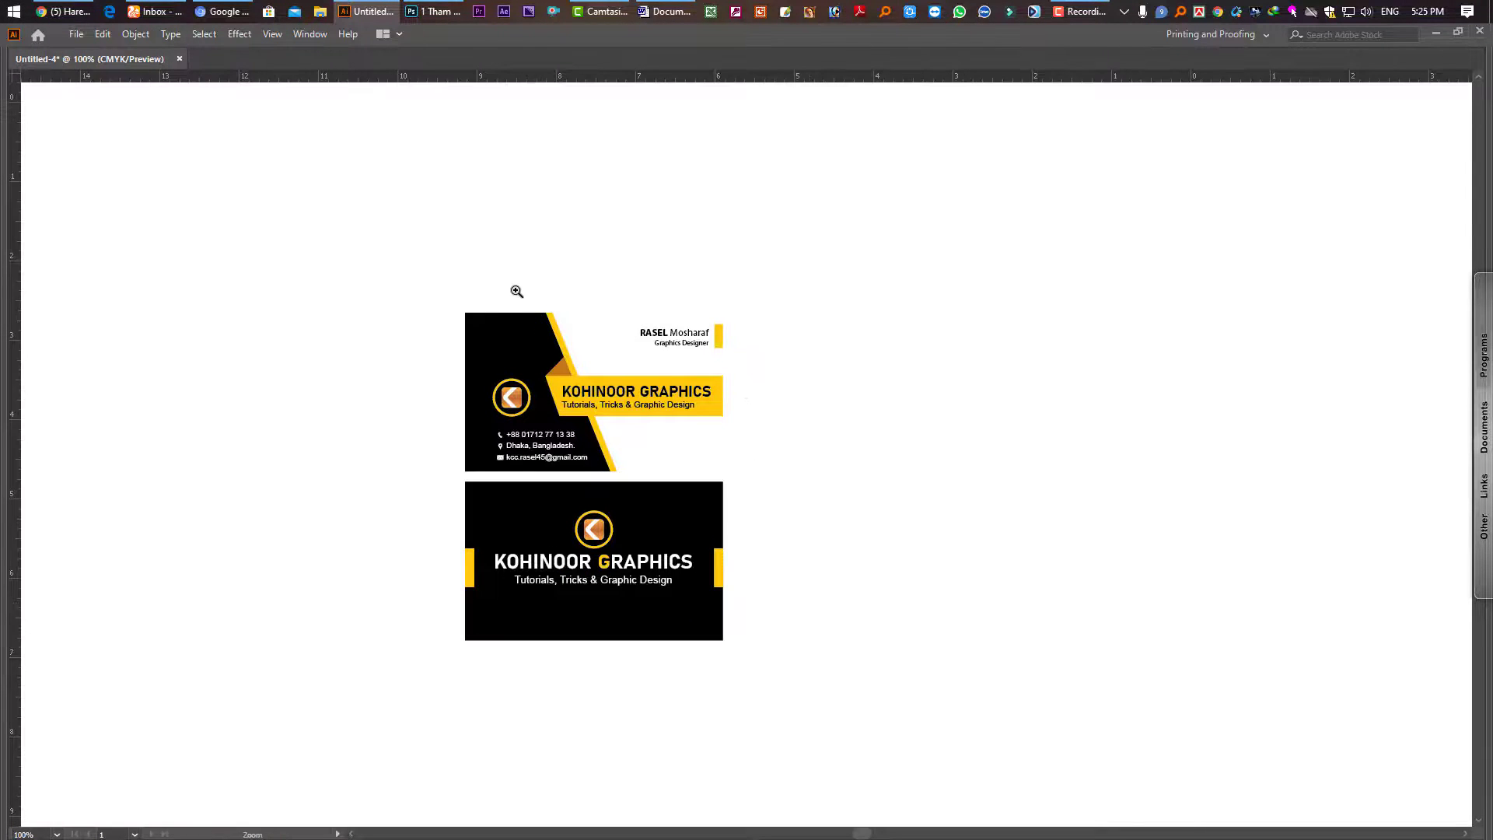
left_click_drag(516, 291, 954, 688)
left_click(808, 411)
key("Tab")
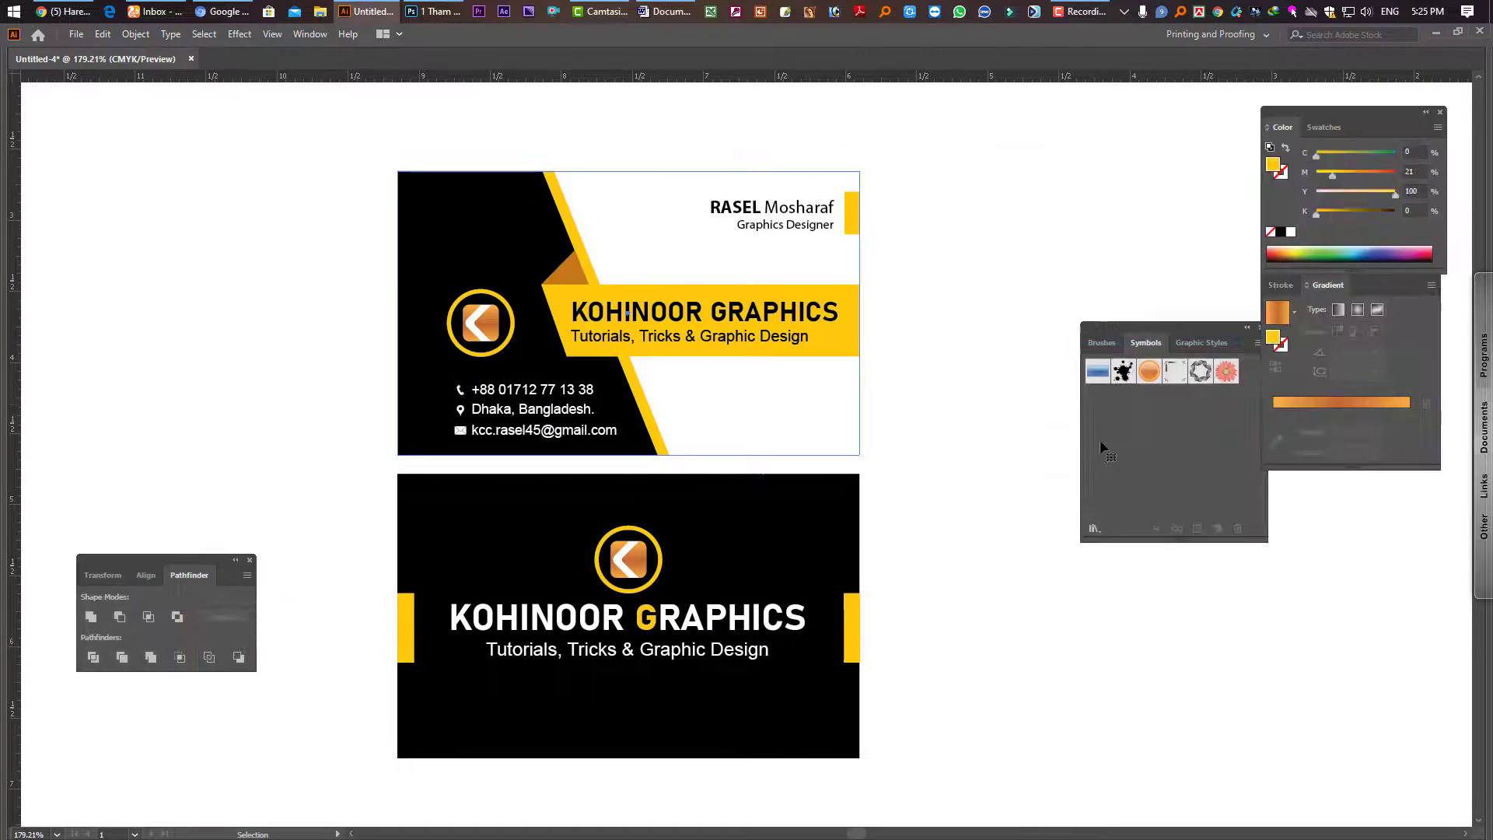